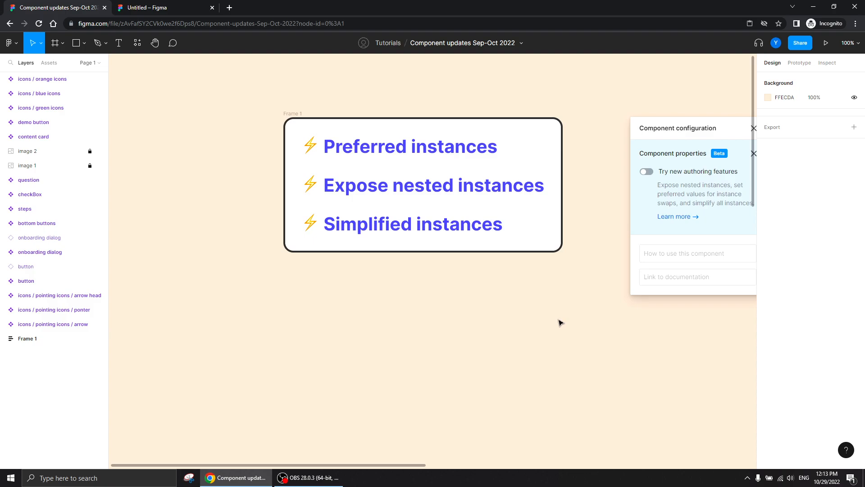
Step: Open the component configuration of the onboarding dialog component and compare it with the two configuration screenshots on the canvas
{"action": "left_click_drag", "start_coordinate": [582, 320], "coordinate": [286, 321]}
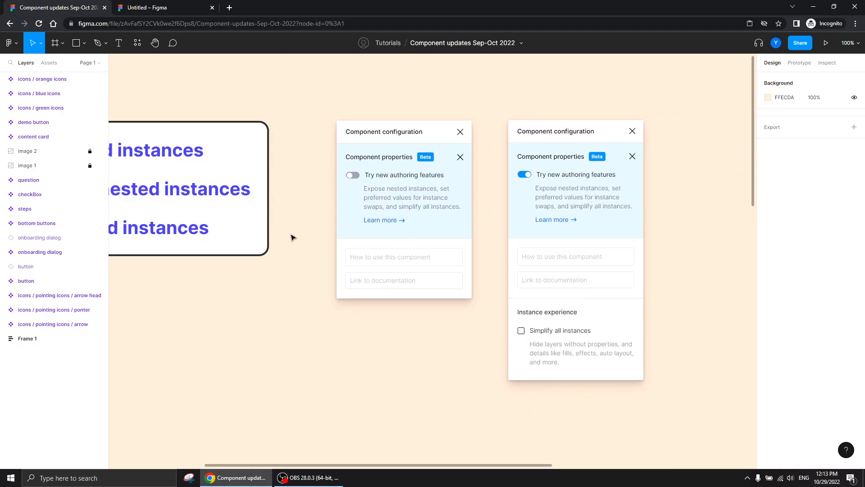
{"action": "scroll", "coordinate": [294, 236], "scroll_direction": "down", "scroll_amount": 5}
{"action": "left_click", "coordinate": [430, 262]}
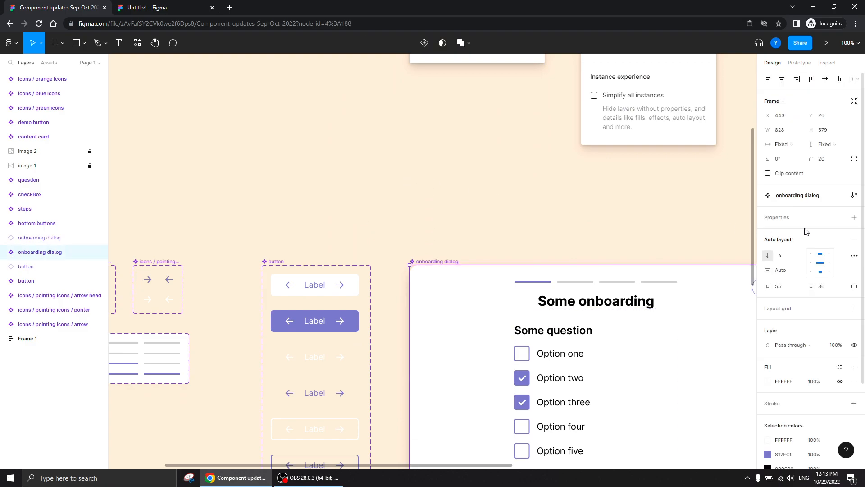
{"action": "left_click", "coordinate": [856, 195]}
{"action": "left_click", "coordinate": [749, 194]}
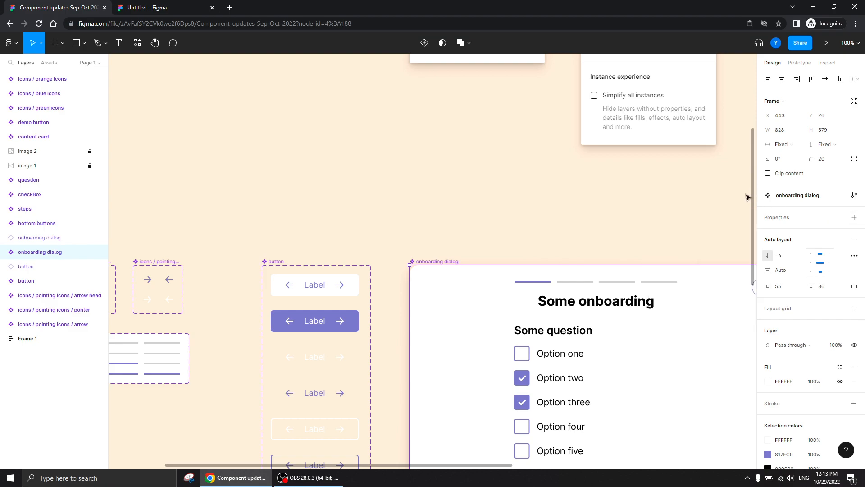
{"action": "left_click_drag", "start_coordinate": [343, 108], "coordinate": [354, 369]}
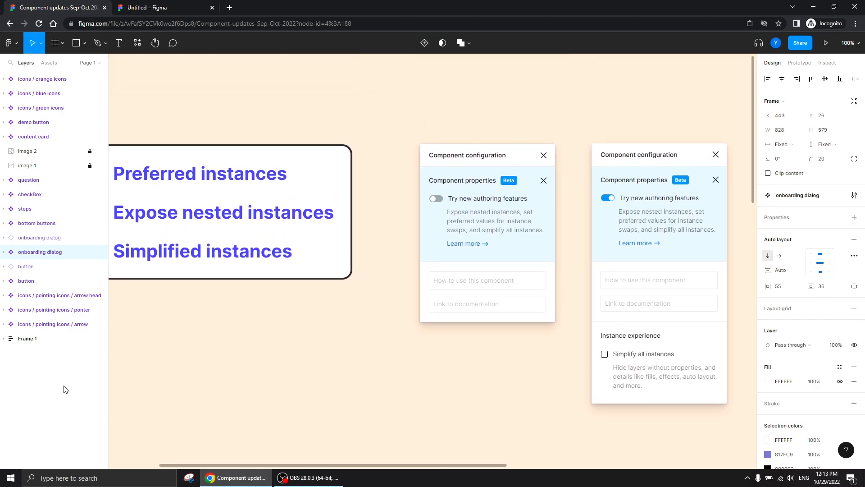
{"action": "left_click", "coordinate": [9, 477]}
{"action": "left_click_drag", "start_coordinate": [295, 373], "coordinate": [158, 309]}
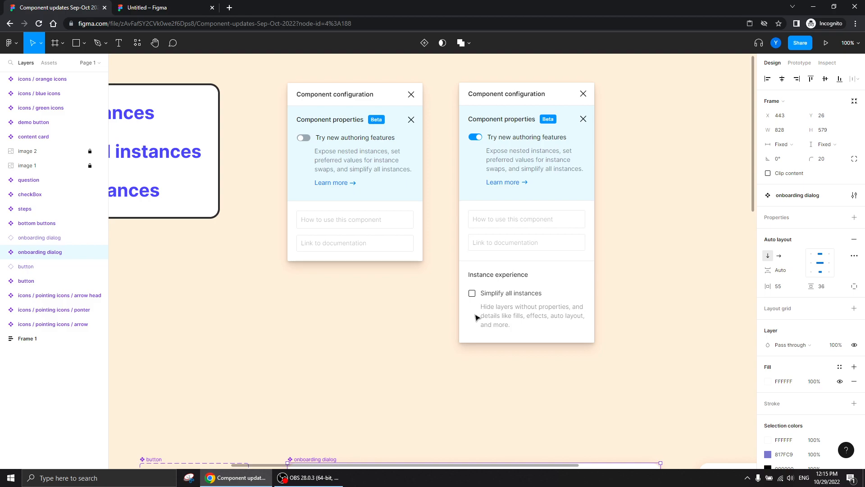
Step: Examine the feature list frame and its surrounding components in the page overview
{"action": "key", "text": "ctrl+minus"}
{"action": "key", "text": "ctrl+minus"}
{"action": "left_click_drag", "start_coordinate": [349, 302], "coordinate": [356, 188]}
{"action": "key", "text": "ctrl+plus"}
{"action": "left_click_drag", "start_coordinate": [321, 357], "coordinate": [356, 396]}
{"action": "left_click", "coordinate": [299, 152]}
{"action": "left_click_drag", "start_coordinate": [241, 122], "coordinate": [308, 258]}
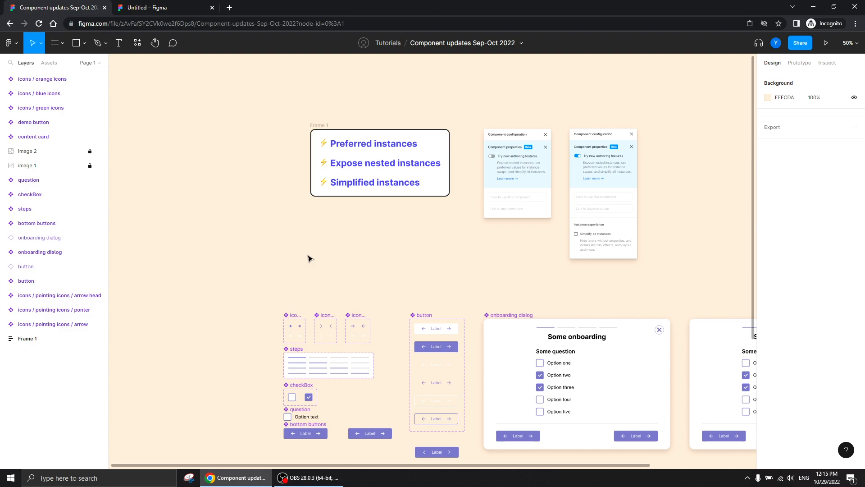
{"action": "left_click_drag", "start_coordinate": [271, 237], "coordinate": [315, 276]}
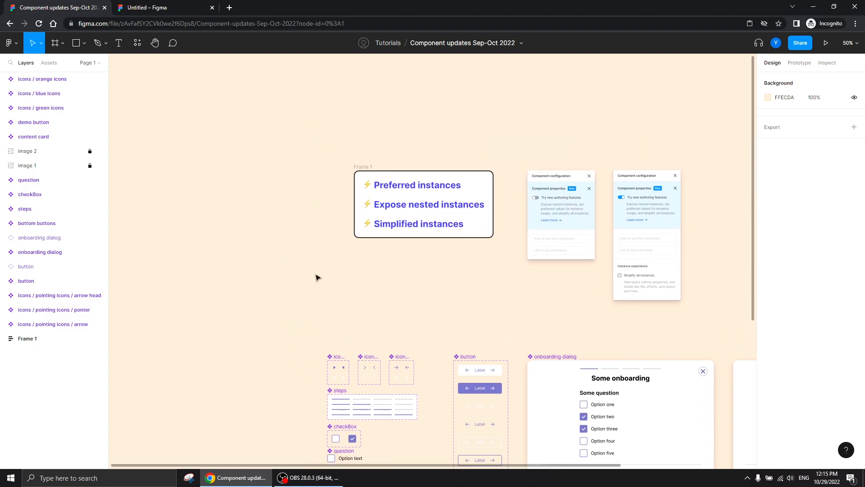
{"action": "key", "text": "shift+0"}
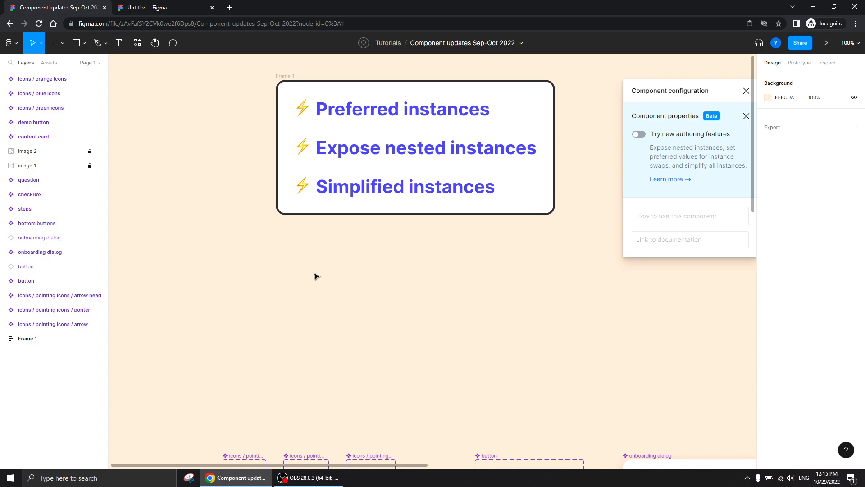
Step: Inspect the demo button component and its nested green icon instance
{"action": "scroll", "coordinate": [377, 307], "scroll_direction": "down", "scroll_amount": 3, "text": "ctrl"}
{"action": "scroll", "coordinate": [450, 317], "scroll_direction": "down", "scroll_amount": 5}
{"action": "left_click_drag", "start_coordinate": [435, 391], "coordinate": [388, 192]}
{"action": "key", "text": "plus"}
{"action": "left_click_drag", "start_coordinate": [340, 180], "coordinate": [302, 292]}
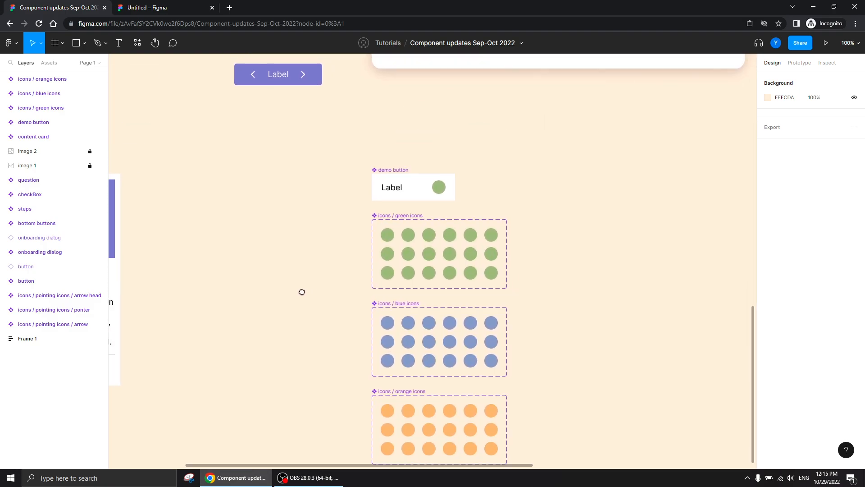
{"action": "left_click", "coordinate": [395, 173]}
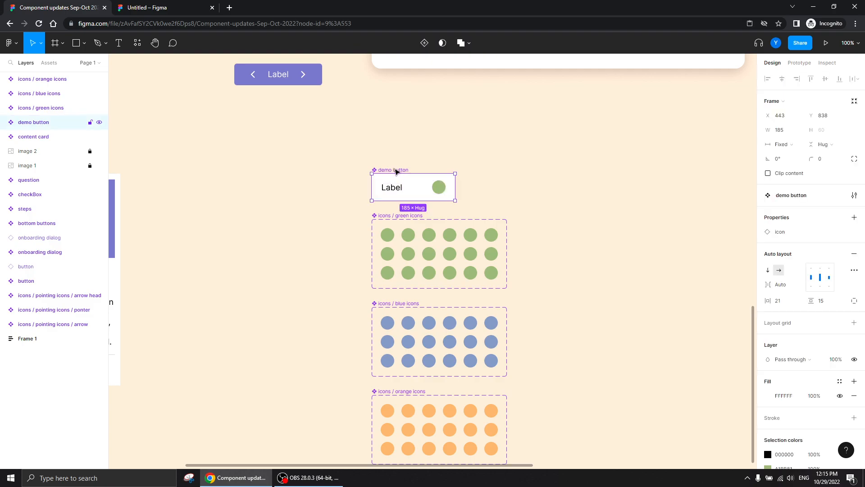
{"action": "left_click", "coordinate": [438, 189]}
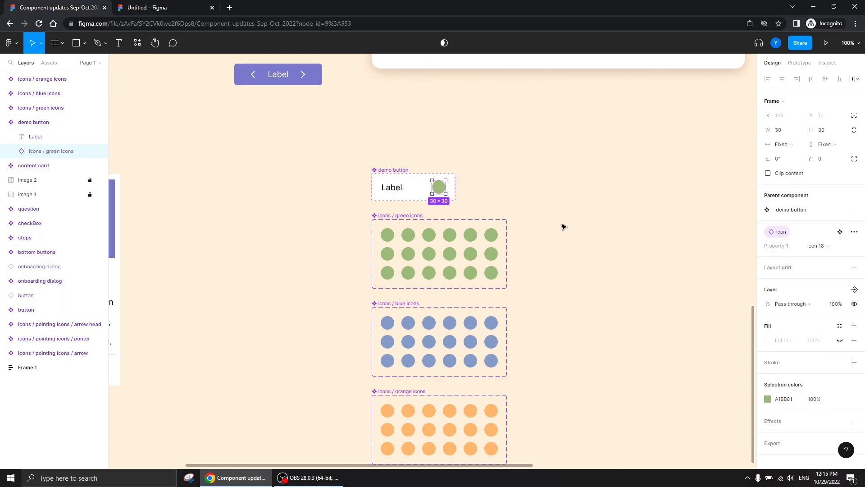
{"action": "left_click", "coordinate": [585, 191]}
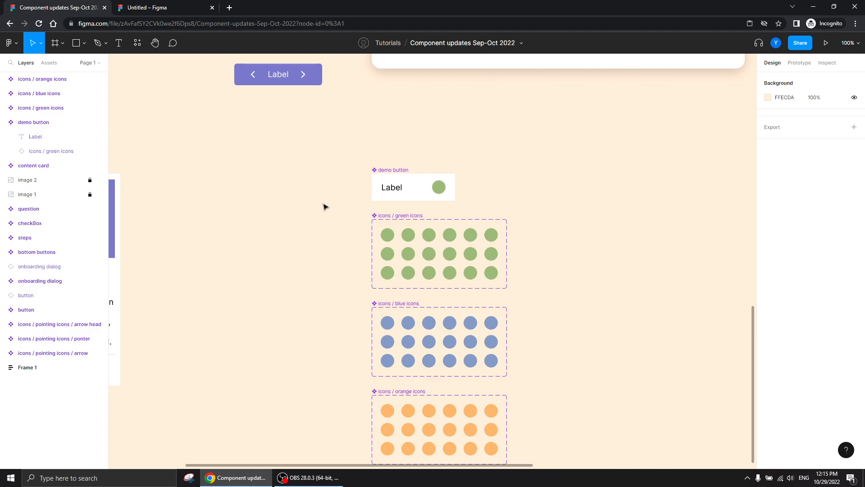
Step: Remove the icon instance swap property from the demo button component
{"action": "left_click", "coordinate": [395, 169]}
{"action": "left_click_drag", "start_coordinate": [302, 222], "coordinate": [344, 235]}
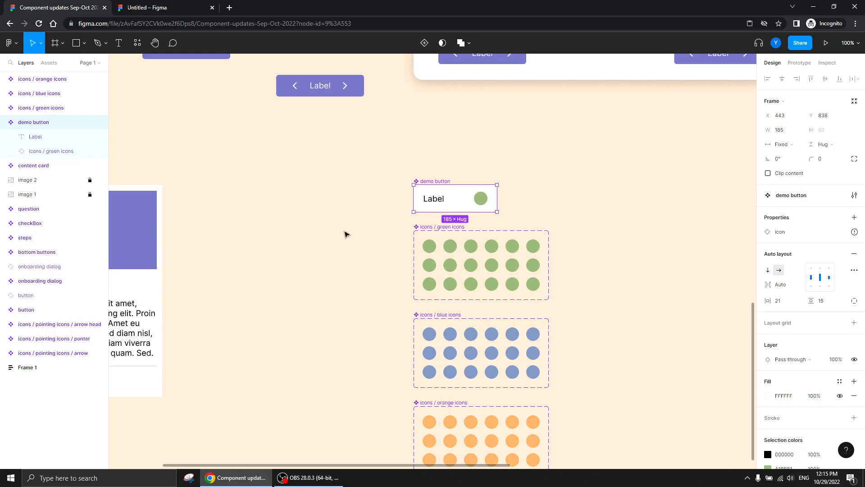
{"action": "key", "text": "ctrl+plus"}
{"action": "left_click_drag", "start_coordinate": [355, 212], "coordinate": [327, 259]}
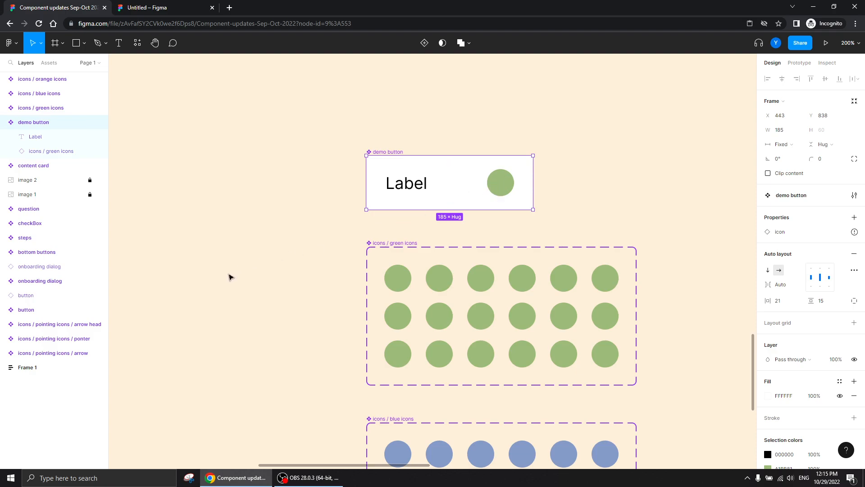
{"action": "left_click", "coordinate": [848, 232]}
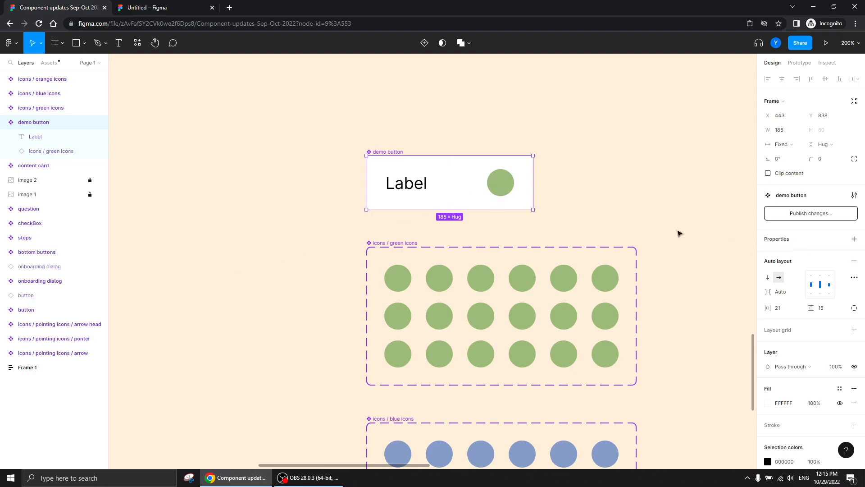
{"action": "left_click", "coordinate": [592, 187]}
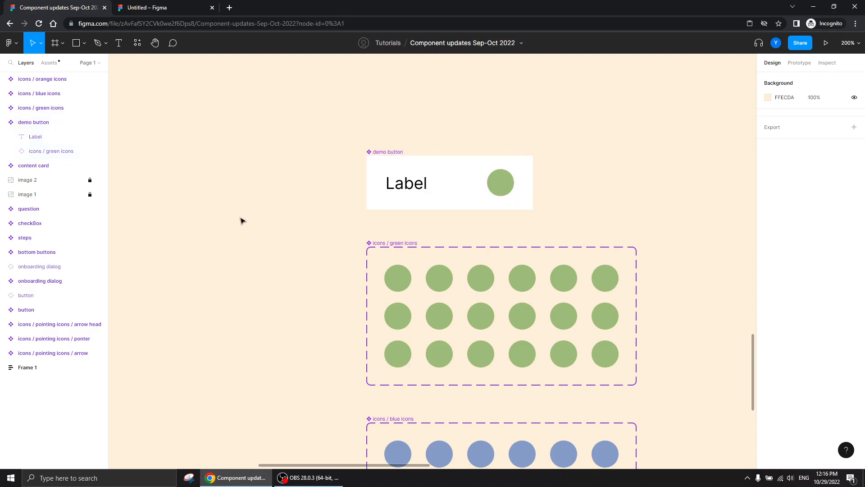
Step: Look over the icon sets, onboarding dialogs and content card on the canvas
{"action": "scroll", "coordinate": [261, 247], "scroll_direction": "down", "scroll_amount": 3}
{"action": "scroll", "coordinate": [261, 247], "scroll_direction": "right", "scroll_amount": 3}
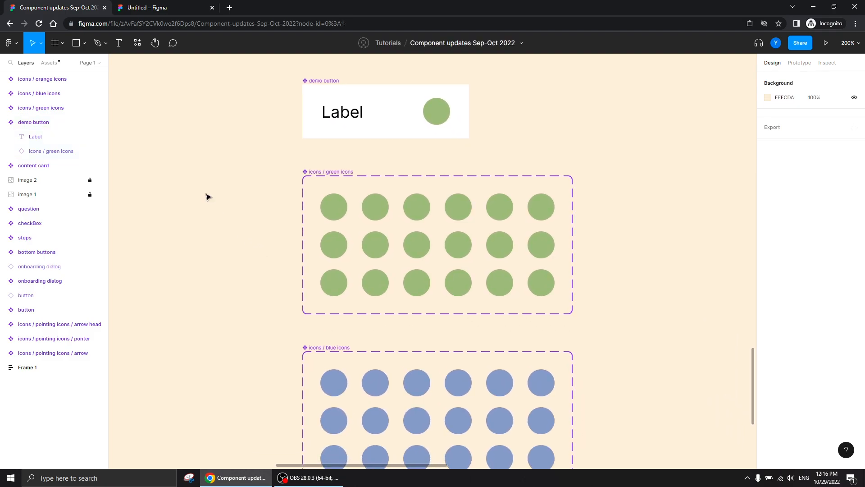
{"action": "key", "text": "ctrl+minus"}
{"action": "left_click_drag", "start_coordinate": [271, 239], "coordinate": [299, 196]}
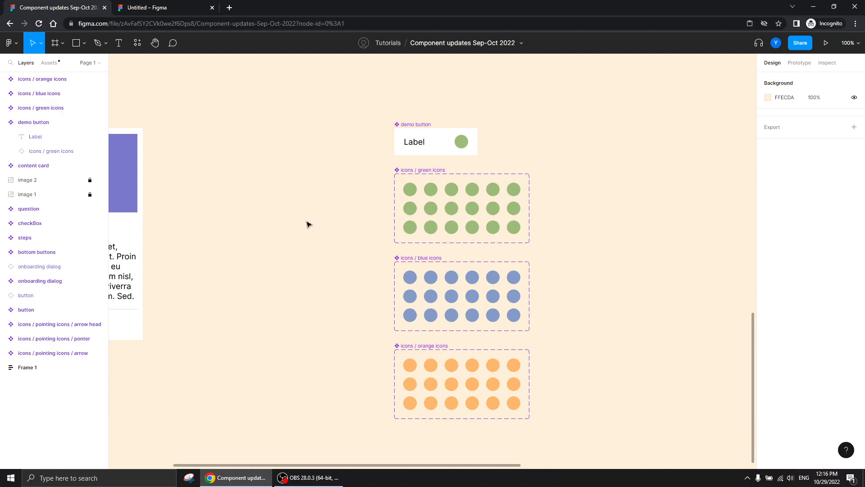
{"action": "key", "text": "ctrl+minus"}
{"action": "left_click_drag", "start_coordinate": [272, 166], "coordinate": [243, 328]}
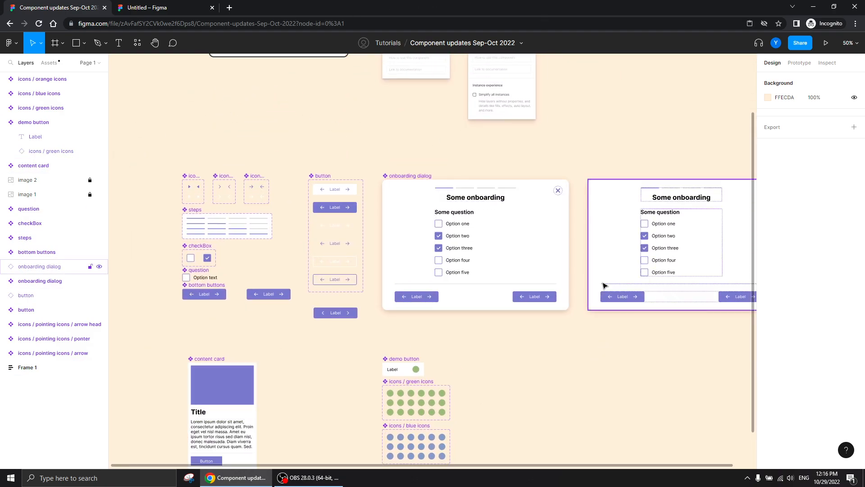
{"action": "scroll", "coordinate": [482, 374], "scroll_direction": "down", "scroll_amount": 3}
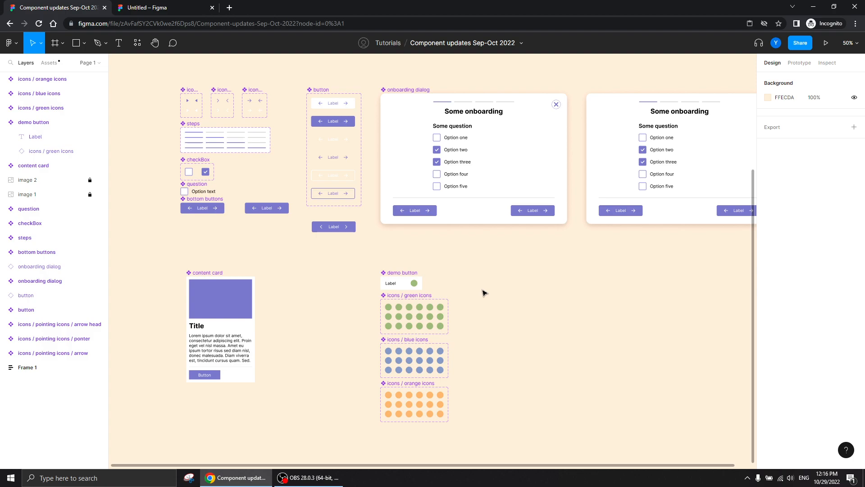
Step: Select the icon instance inside the demo button, browse its swap instance list, and close the list
{"action": "left_click_drag", "start_coordinate": [486, 304], "coordinate": [522, 221]}
{"action": "key", "text": "plus"}
{"action": "left_click_drag", "start_coordinate": [324, 145], "coordinate": [255, 145]}
{"action": "left_click", "coordinate": [394, 139]}
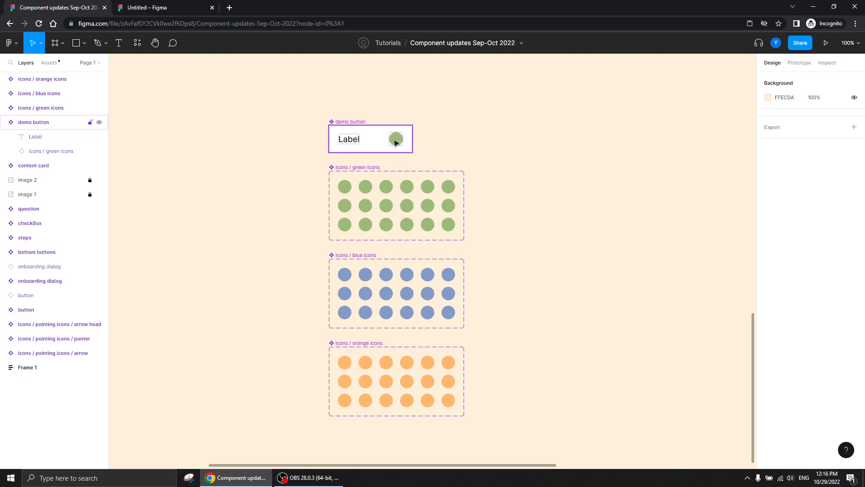
{"action": "left_click", "coordinate": [395, 141]}
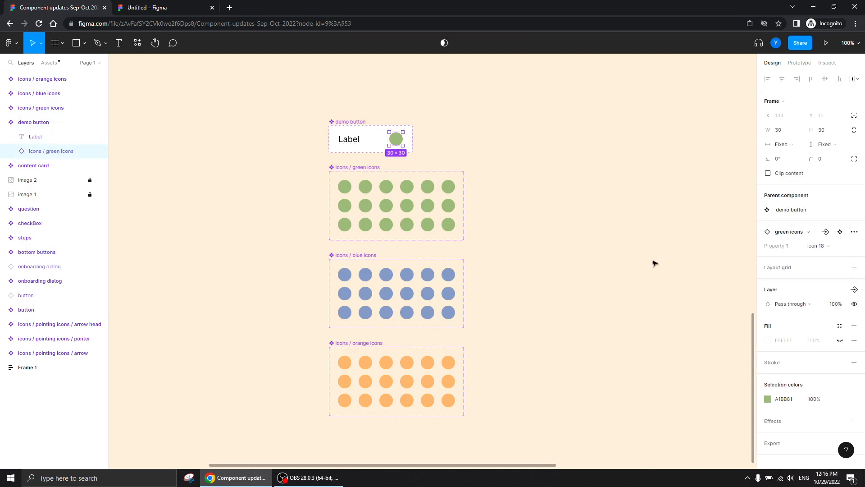
{"action": "left_click", "coordinate": [790, 231]}
{"action": "left_click", "coordinate": [784, 302]}
{"action": "left_click", "coordinate": [784, 304]}
{"action": "left_click", "coordinate": [784, 303]}
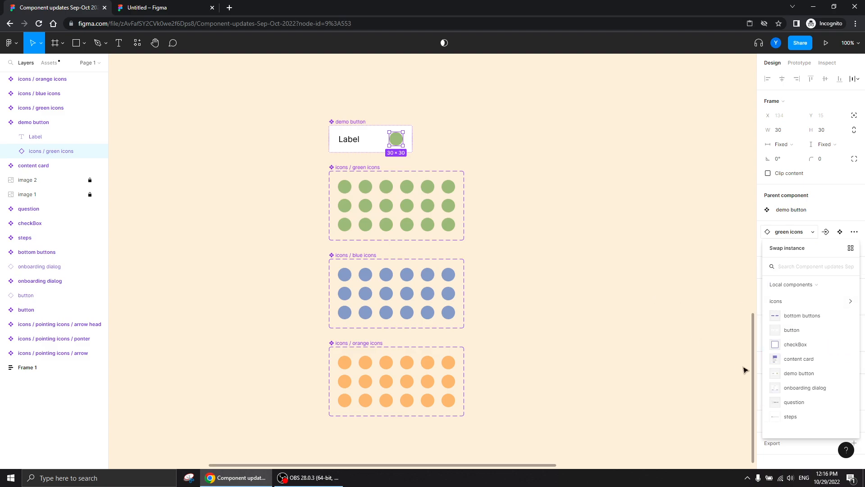
{"action": "left_click", "coordinate": [683, 244]}
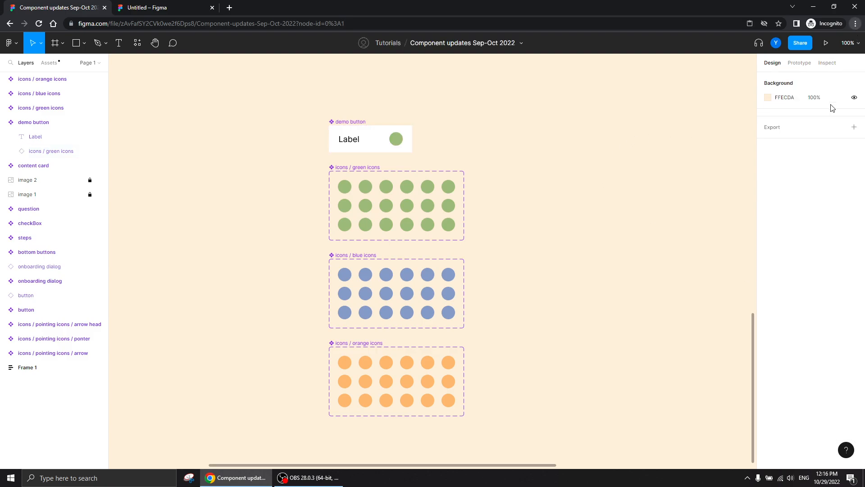
Step: Enlarge the browser page and review the icons folder and other local components offered for swapping the demo button's icon
{"action": "key", "text": "ctrl+plus"}
{"action": "key", "text": "ctrl+plus"}
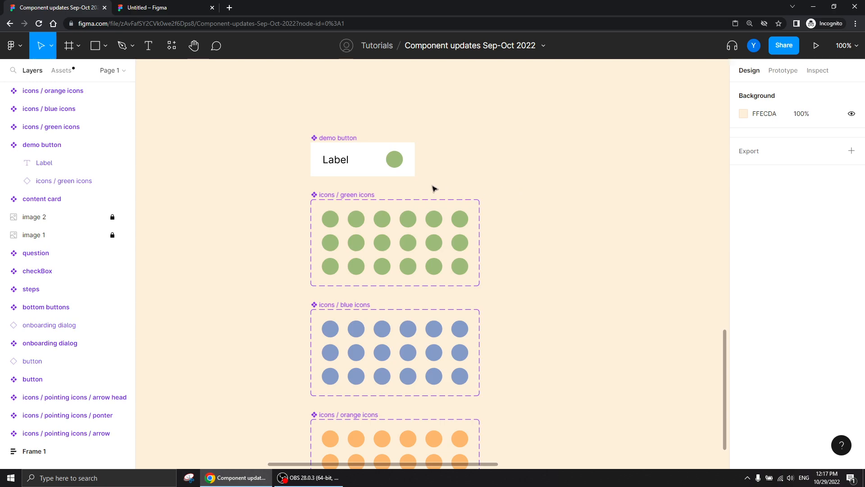
{"action": "left_click", "coordinate": [388, 160], "text": "ctrl"}
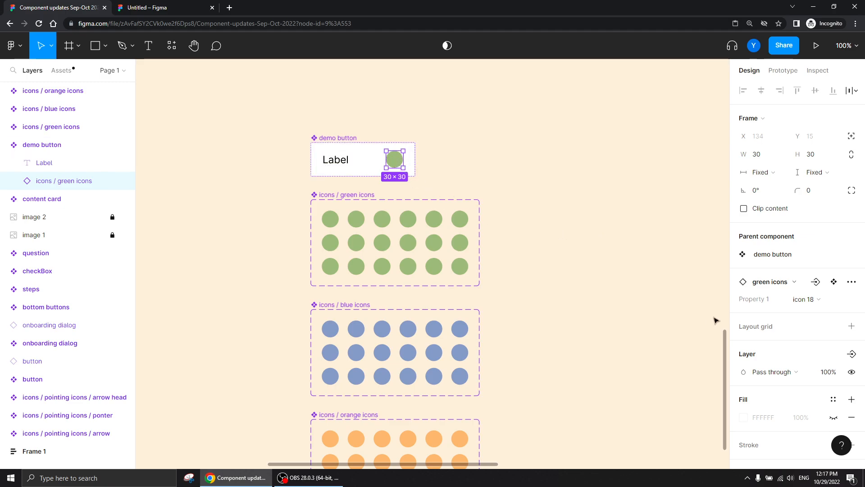
{"action": "left_click", "coordinate": [771, 281]}
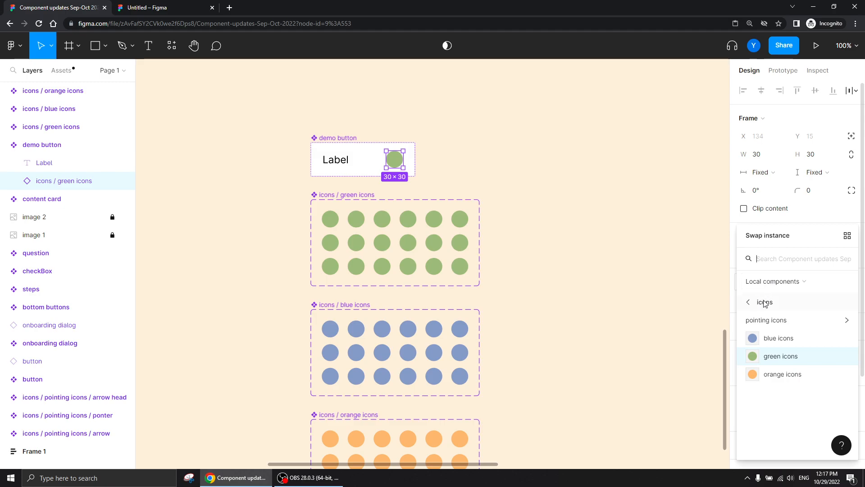
{"action": "left_click", "coordinate": [765, 302]}
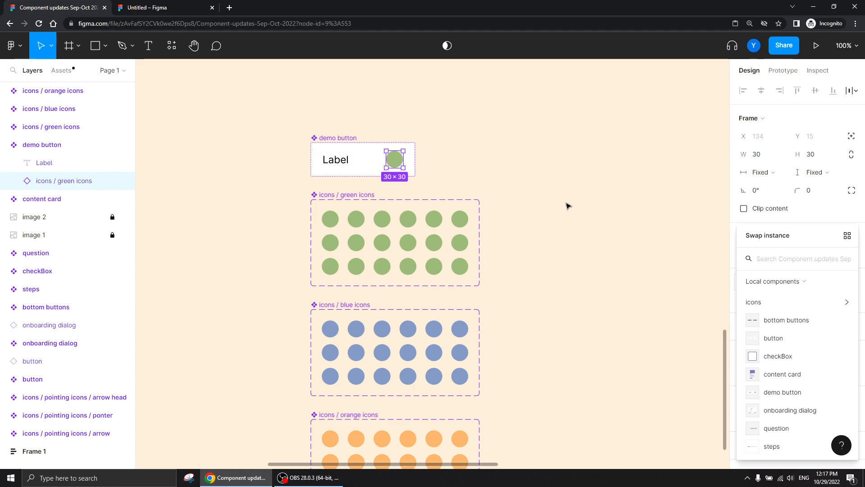
{"action": "left_click", "coordinate": [551, 201]}
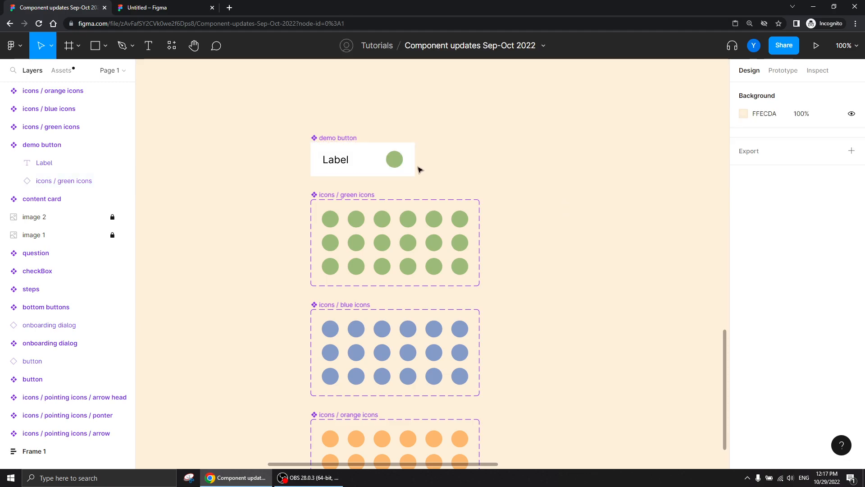
Step: Create an instance swap property for the demo button's icon with green icons, blue icons and orange icons as preferred values
{"action": "double_click", "coordinate": [395, 160]}
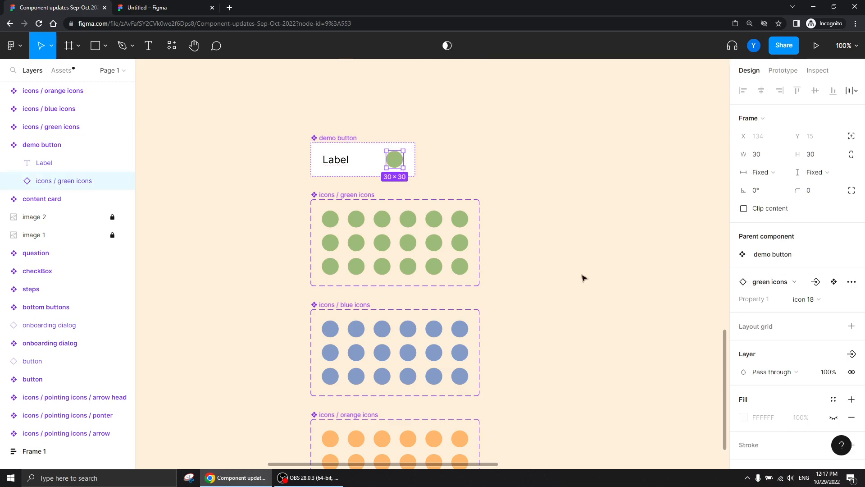
{"action": "left_click", "coordinate": [816, 282]}
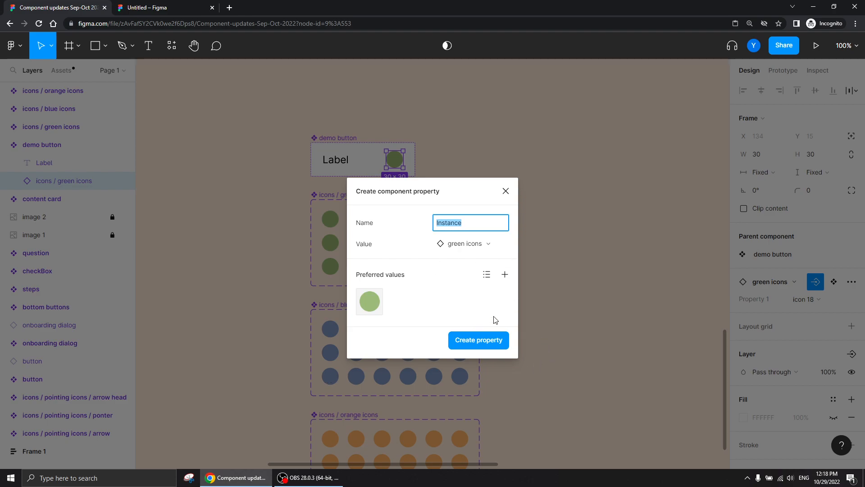
{"action": "left_click", "coordinate": [504, 274]}
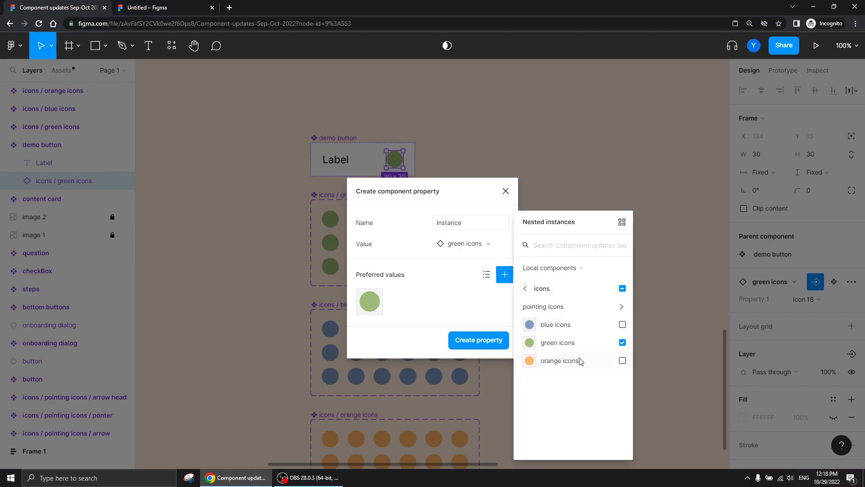
{"action": "left_click", "coordinate": [546, 292]}
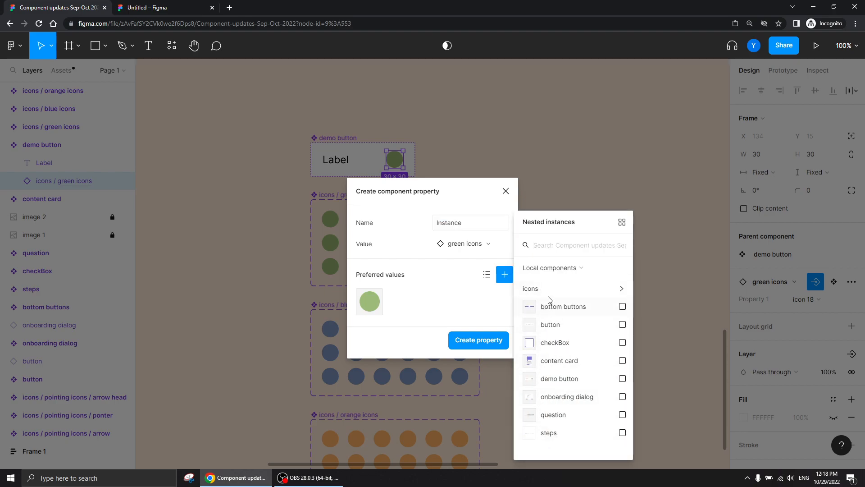
{"action": "left_click", "coordinate": [562, 289]}
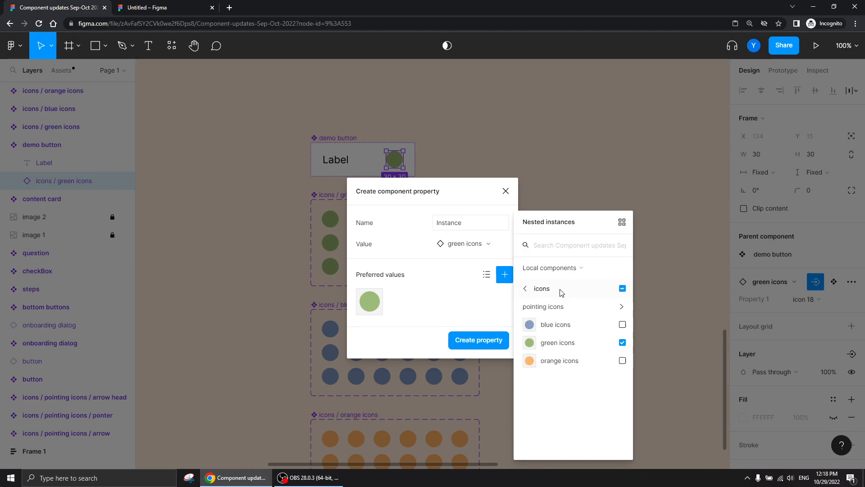
{"action": "left_click", "coordinate": [547, 292]}
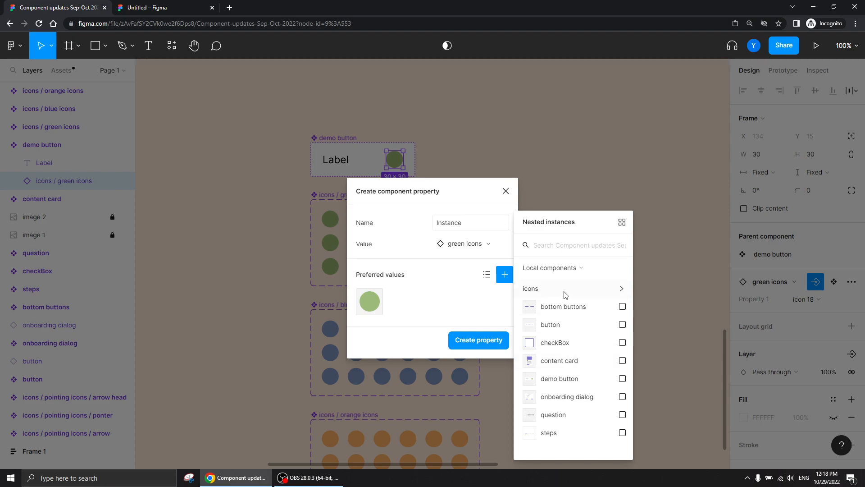
{"action": "left_click", "coordinate": [566, 293]}
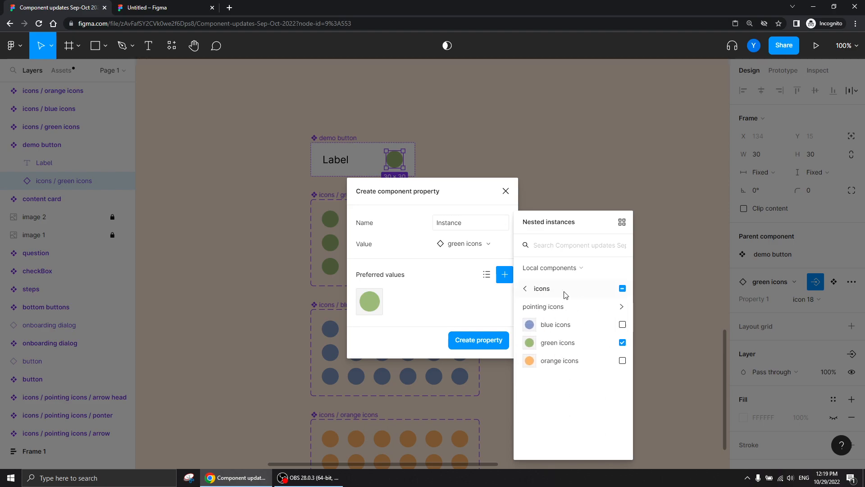
{"action": "left_click", "coordinate": [622, 324]}
{"action": "left_click", "coordinate": [622, 361]}
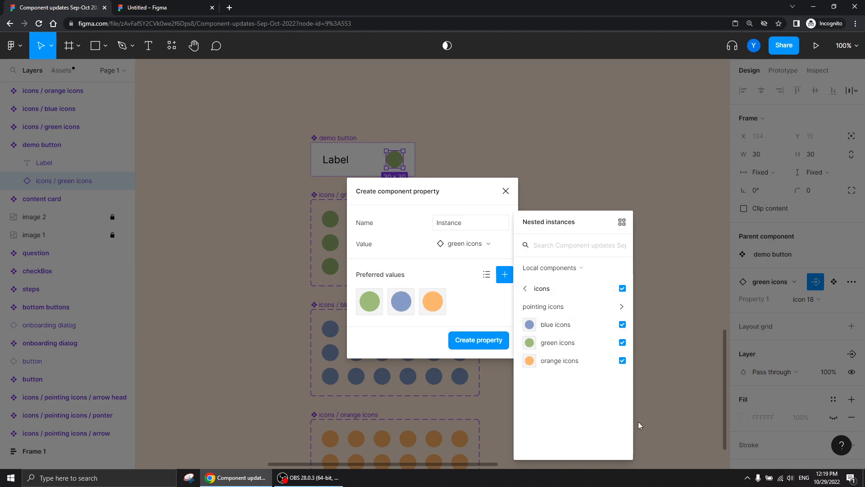
{"action": "left_click", "coordinate": [469, 342]}
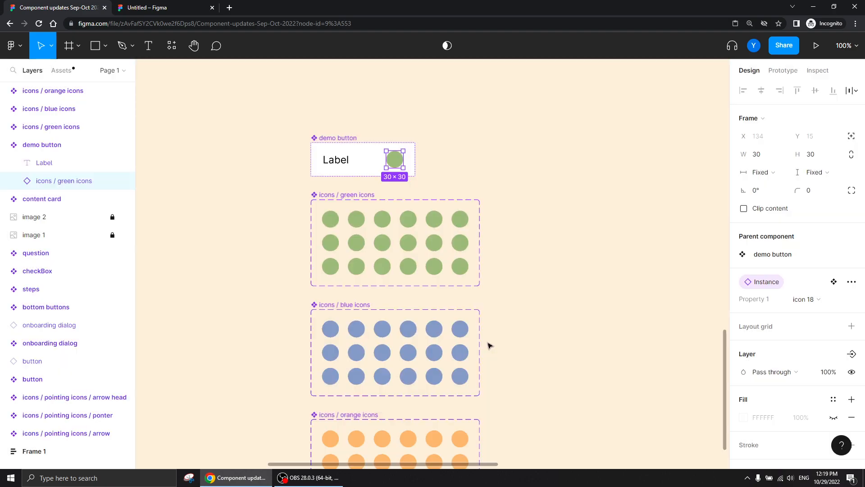
{"action": "left_click", "coordinate": [571, 251]}
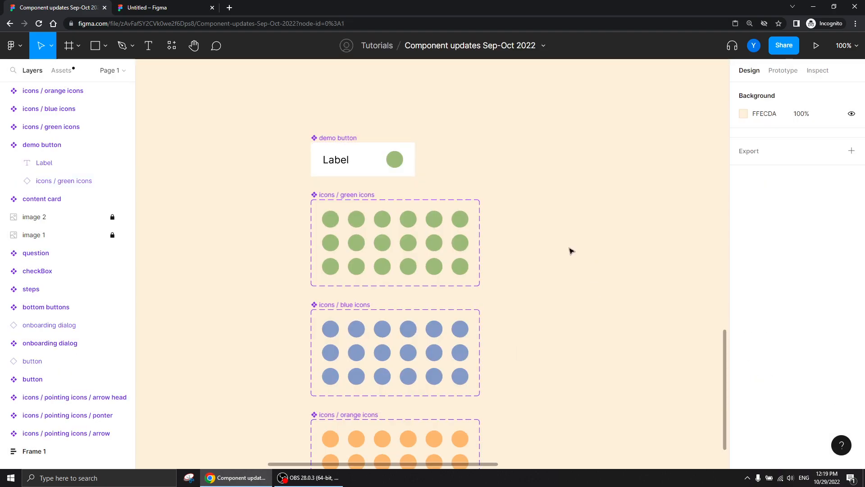
Step: Place an instance of the demo button beside the main component and view the preferred icon choices of its Instance property
{"action": "left_click_drag", "start_coordinate": [336, 141], "coordinate": [590, 142]}
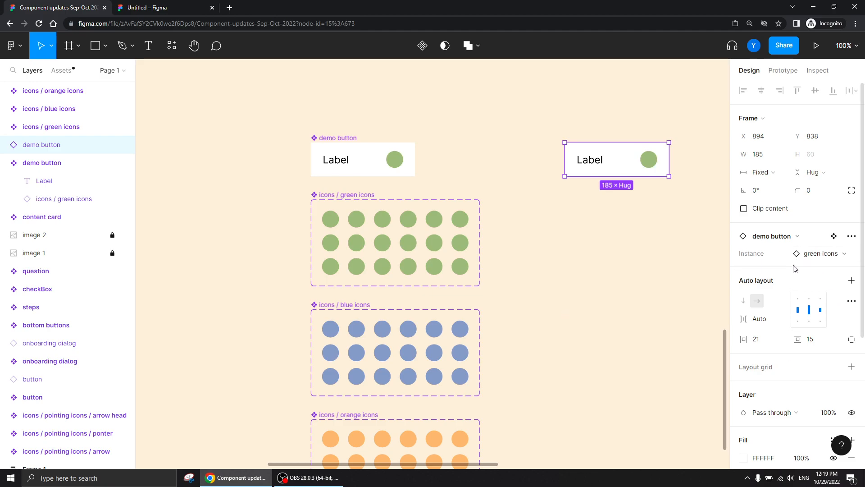
{"action": "left_click", "coordinate": [819, 258]}
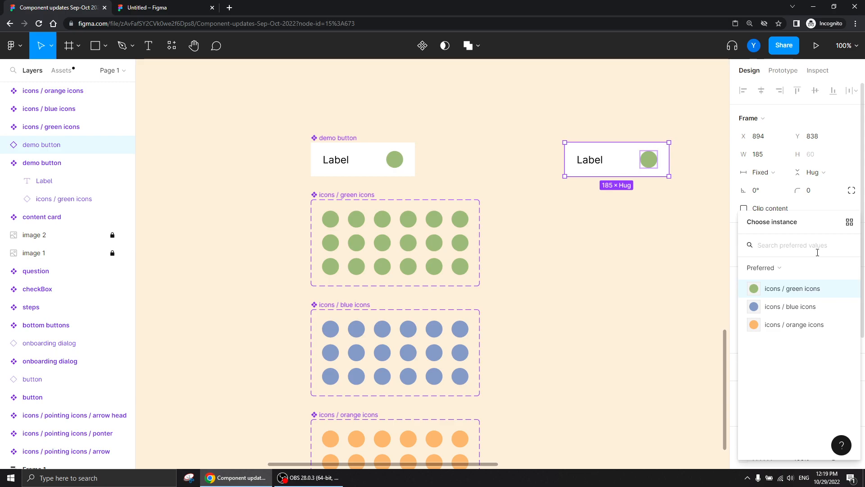
{"action": "left_click", "coordinate": [767, 269]}
{"action": "left_click", "coordinate": [767, 269]}
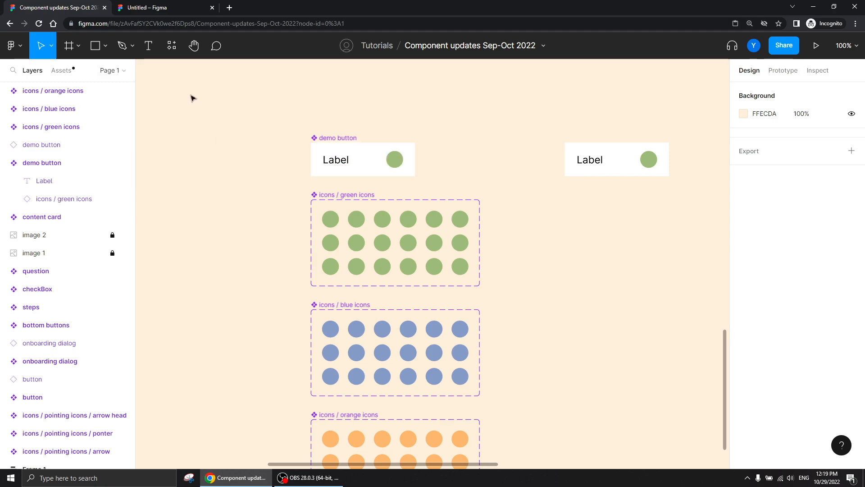
Step: Switch to the Untitled file, select the demo button instance and review the preferred values offered for its icon property
{"action": "left_click", "coordinate": [162, 13]}
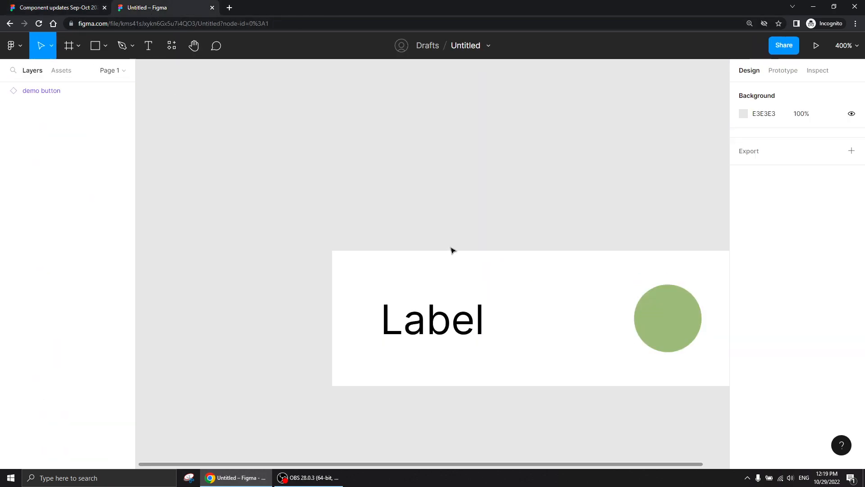
{"action": "left_click_drag", "start_coordinate": [499, 242], "coordinate": [381, 164]}
{"action": "key", "text": "ctrl+minus"}
{"action": "key", "text": "ctrl+minus"}
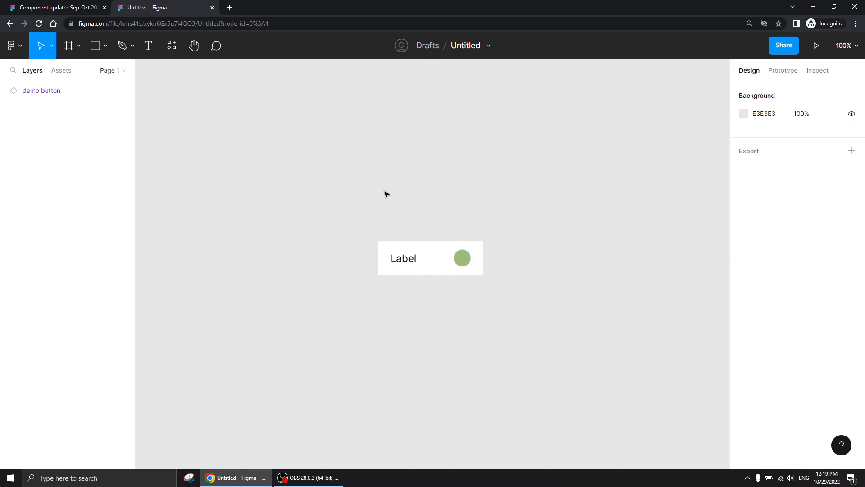
{"action": "key", "text": "ctrl+plus"}
{"action": "scroll", "coordinate": [425, 163], "scroll_direction": "down", "scroll_amount": 2}
{"action": "left_click", "coordinate": [431, 213]}
{"action": "left_click", "coordinate": [418, 195]}
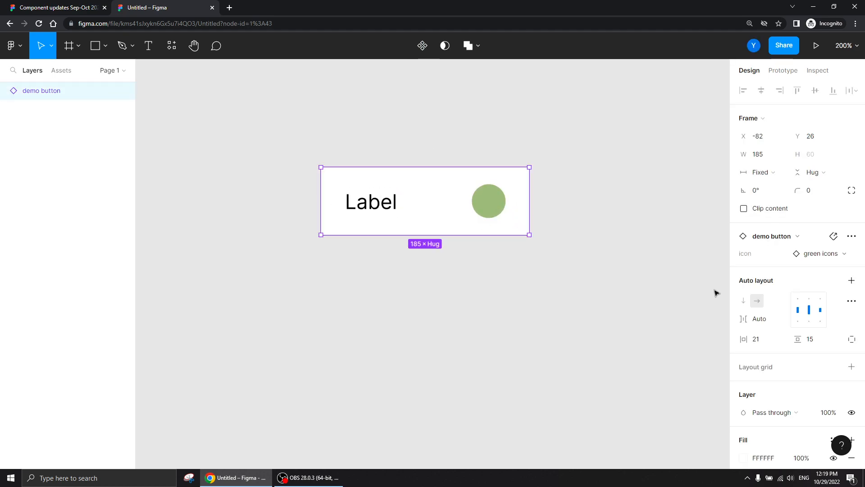
{"action": "left_click", "coordinate": [813, 257]}
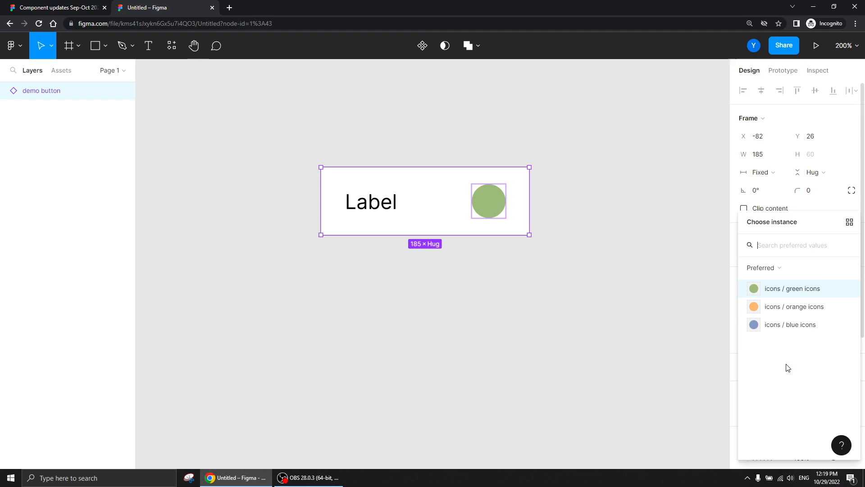
{"action": "left_click", "coordinate": [303, 247]}
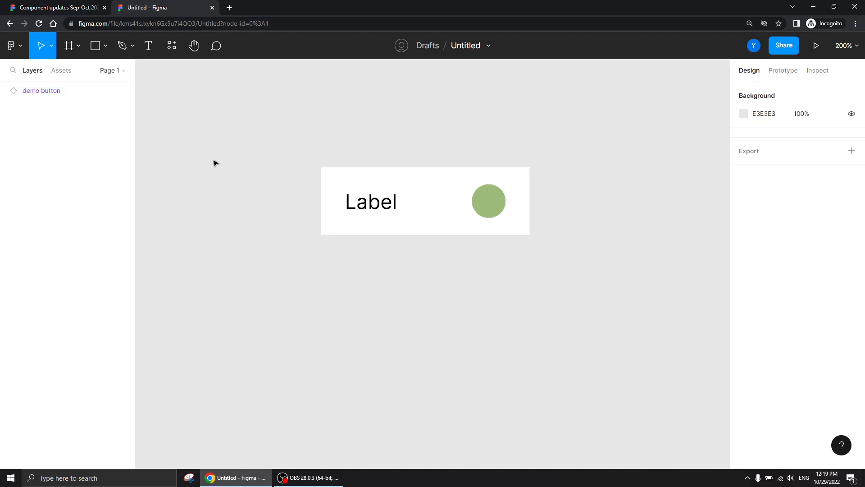
Step: Return to the Component updates Sep-Oct 2022 file and look over the feature list, the button variants and the onboarding dialog
{"action": "left_click", "coordinate": [90, 7]}
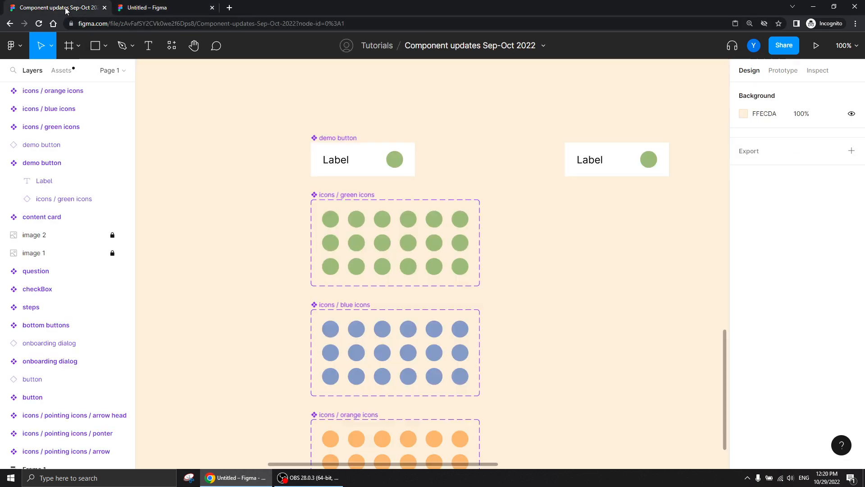
{"action": "scroll", "coordinate": [247, 141], "scroll_direction": "up", "scroll_amount": 10}
{"action": "scroll", "coordinate": [267, 150], "scroll_direction": "left", "scroll_amount": 10}
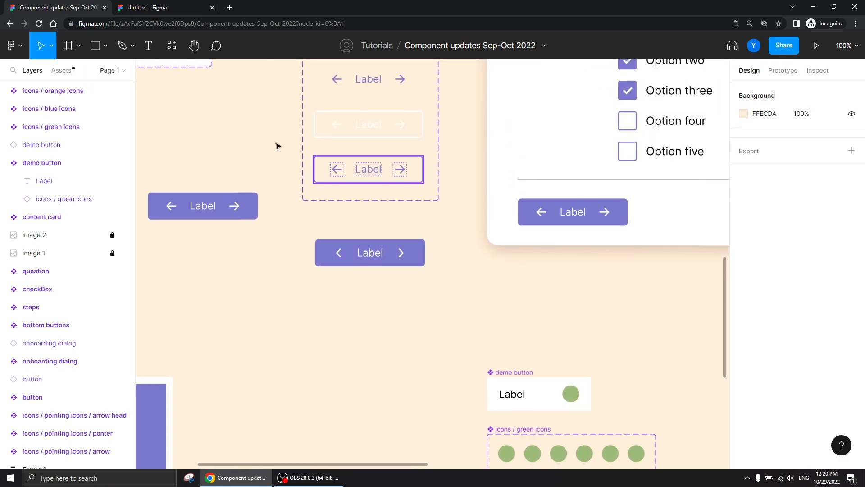
{"action": "scroll", "coordinate": [228, 139], "scroll_direction": "up", "scroll_amount": 10}
{"action": "scroll", "coordinate": [228, 139], "scroll_direction": "left", "scroll_amount": 4}
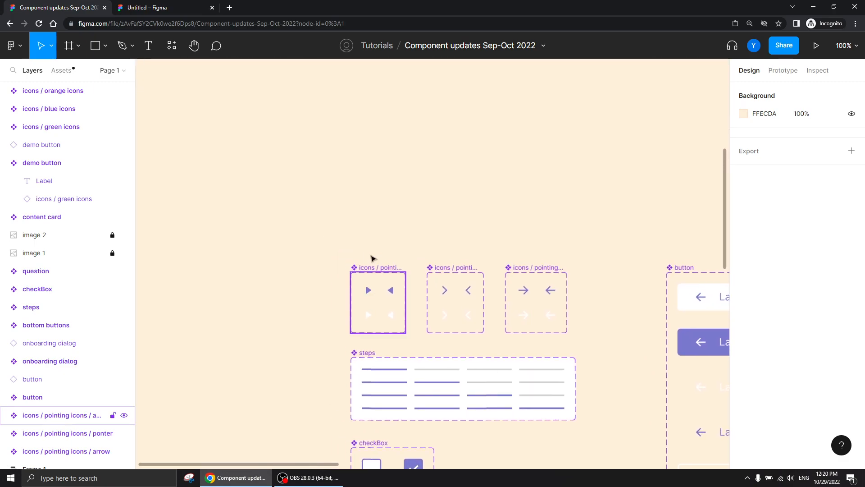
{"action": "left_click_drag", "start_coordinate": [387, 161], "coordinate": [230, 291]}
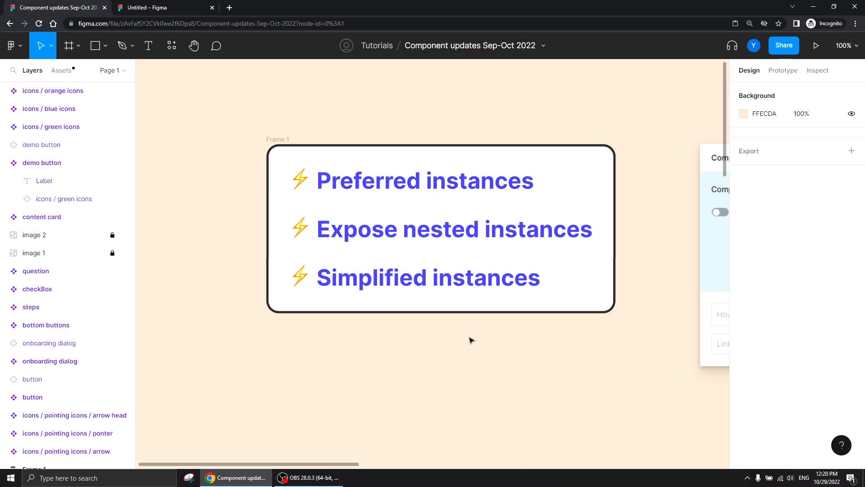
{"action": "key", "text": "ctrl+minus"}
{"action": "left_click_drag", "start_coordinate": [510, 347], "coordinate": [407, 191]}
{"action": "left_click_drag", "start_coordinate": [439, 319], "coordinate": [505, 190]}
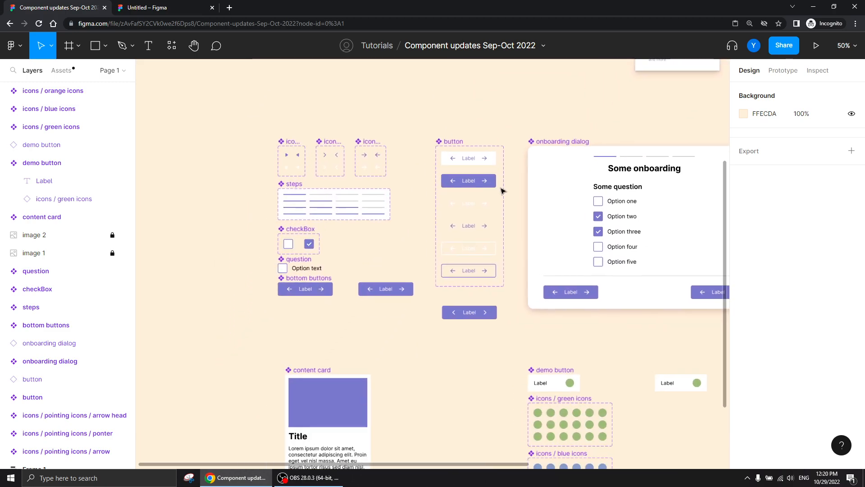
{"action": "key", "text": "ctrl+plus"}
{"action": "left_click_drag", "start_coordinate": [413, 199], "coordinate": [226, 291]}
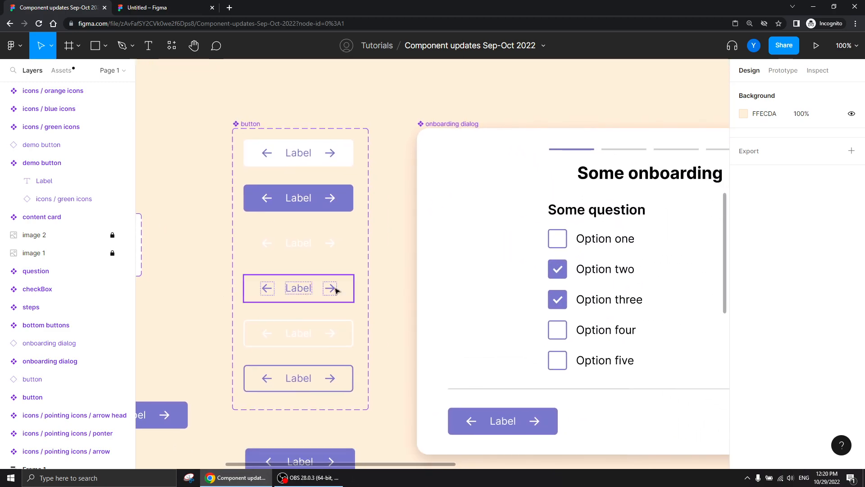
{"action": "left_click_drag", "start_coordinate": [392, 242], "coordinate": [453, 247]}
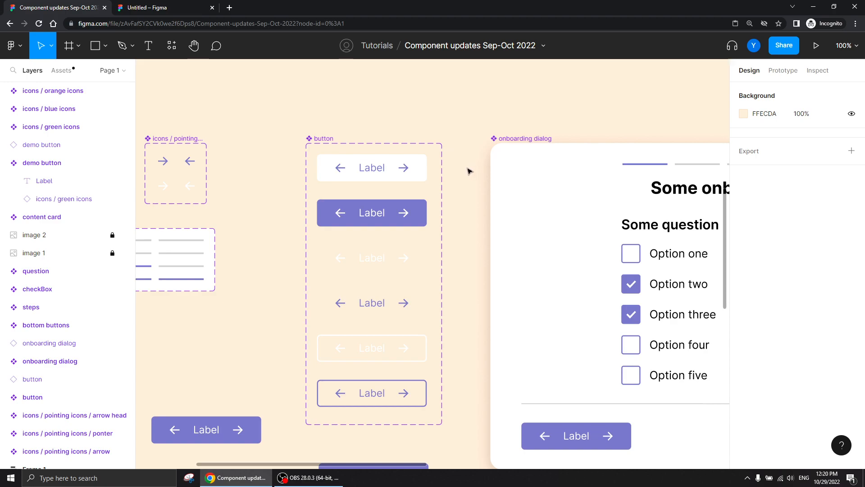
Step: Expose the properties of the nested steps instance on the onboarding dialog component
{"action": "left_click_drag", "start_coordinate": [464, 251], "coordinate": [296, 224]}
{"action": "left_click", "coordinate": [384, 155]}
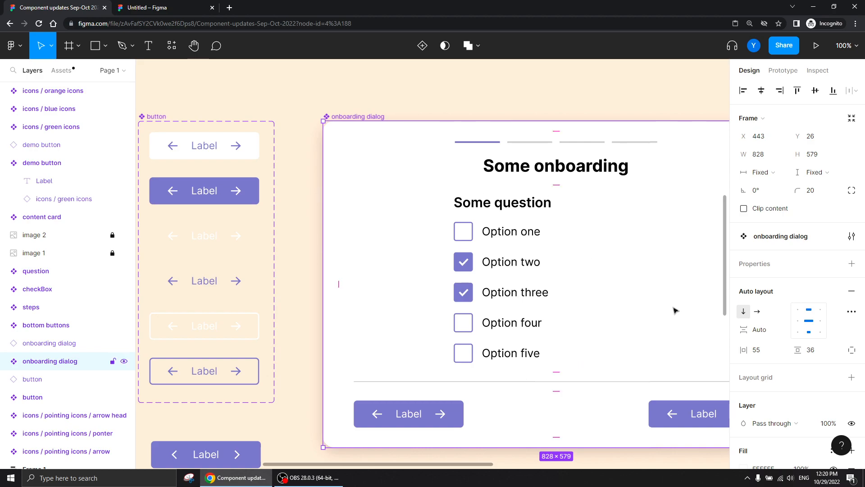
{"action": "left_click", "coordinate": [852, 266]}
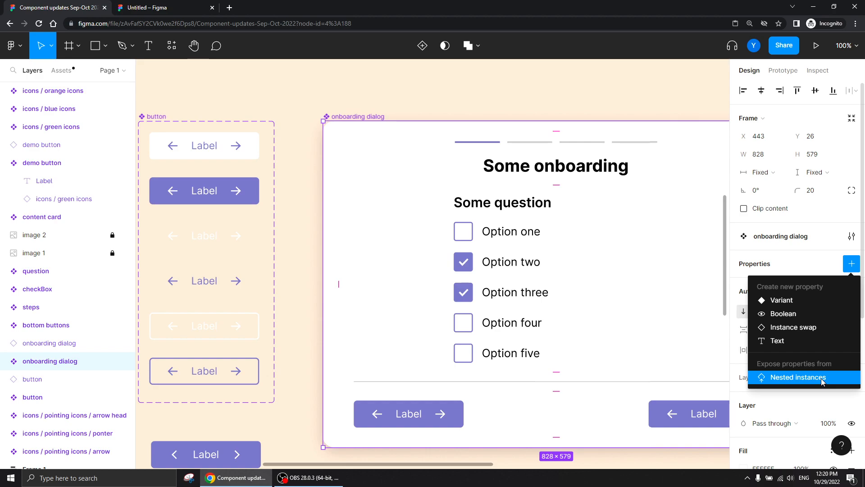
{"action": "left_click", "coordinate": [794, 381]}
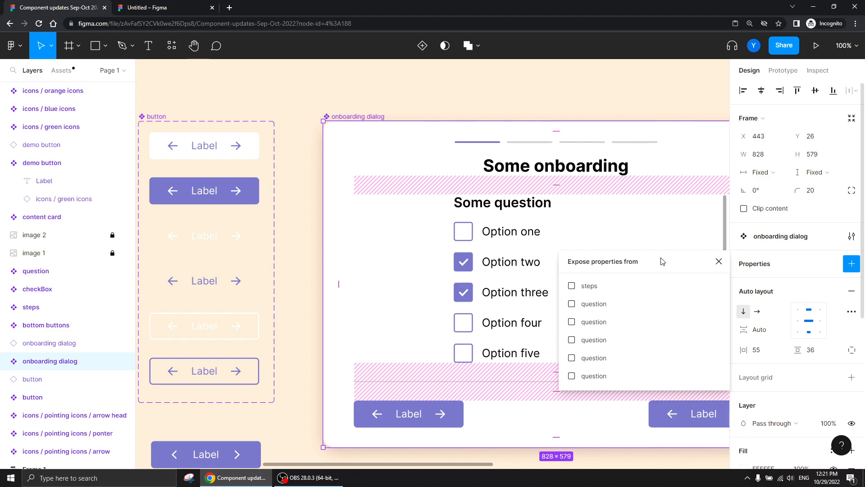
{"action": "left_click_drag", "start_coordinate": [661, 262], "coordinate": [274, 107]}
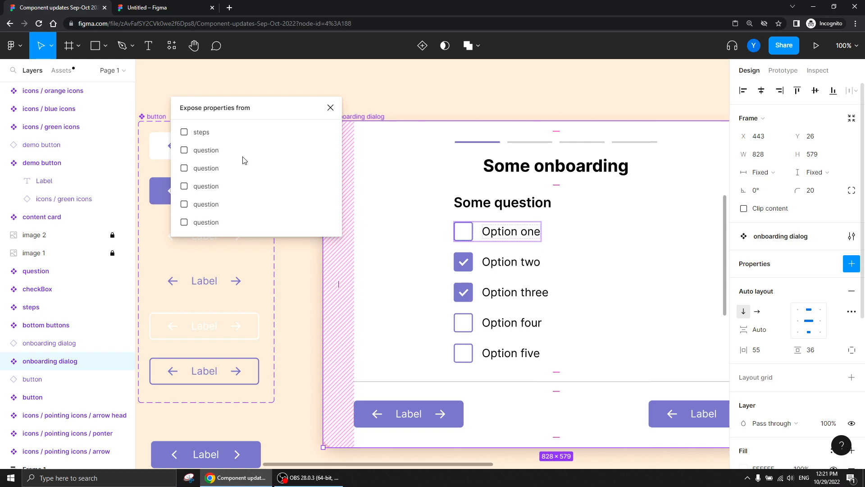
{"action": "left_click", "coordinate": [184, 133]}
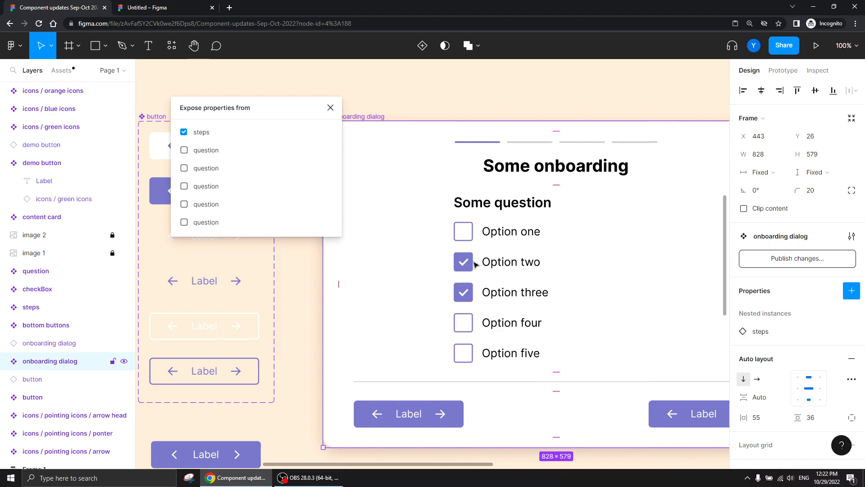
{"action": "left_click", "coordinate": [330, 108]}
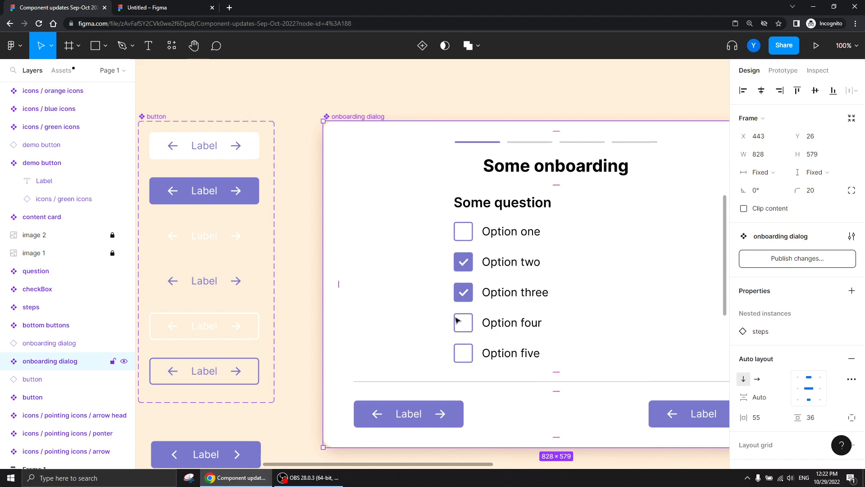
Step: Try the checked property of the checkBox nested in the question component, switching it on and back off
{"action": "left_click_drag", "start_coordinate": [281, 408], "coordinate": [730, 276]}
{"action": "left_click_drag", "start_coordinate": [427, 198], "coordinate": [488, 269]}
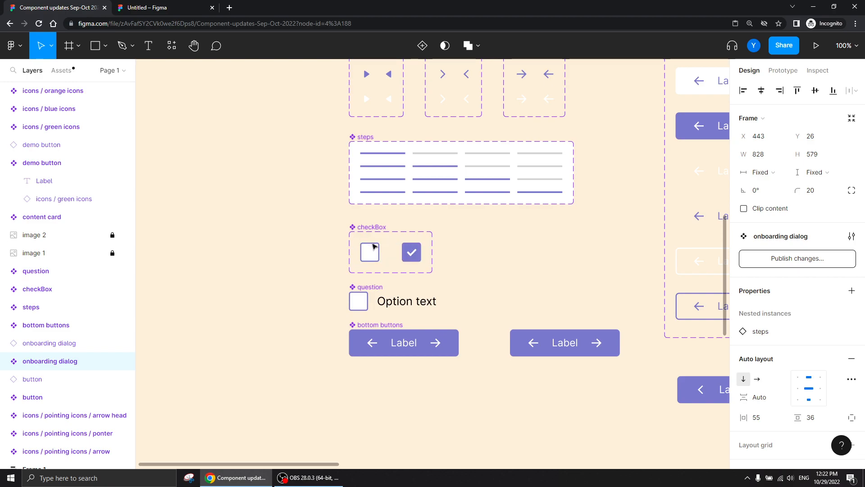
{"action": "double_click", "coordinate": [357, 303]}
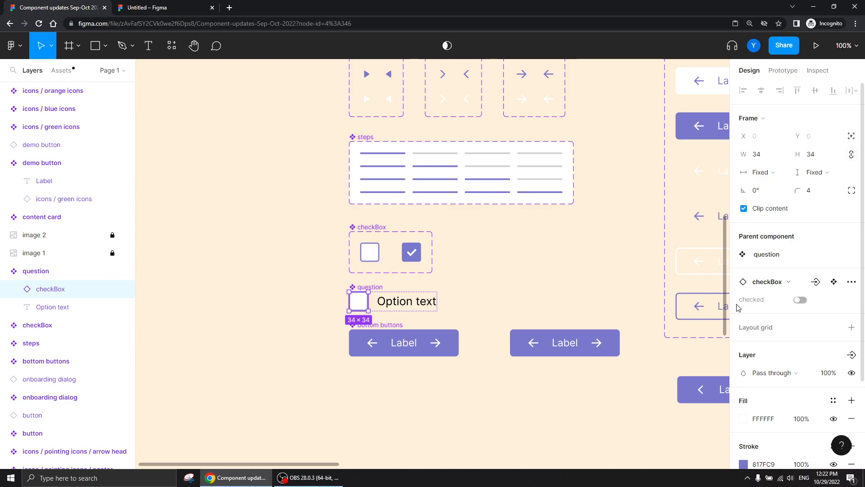
{"action": "left_click", "coordinate": [800, 300]}
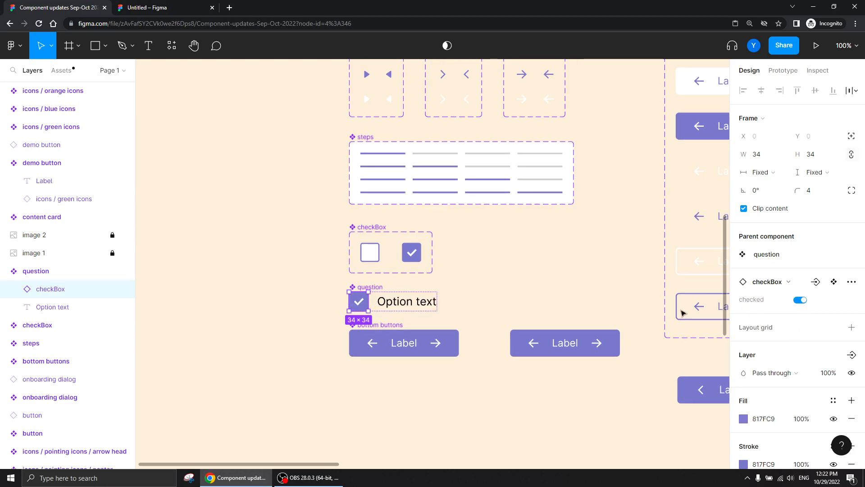
{"action": "left_click", "coordinate": [800, 299]}
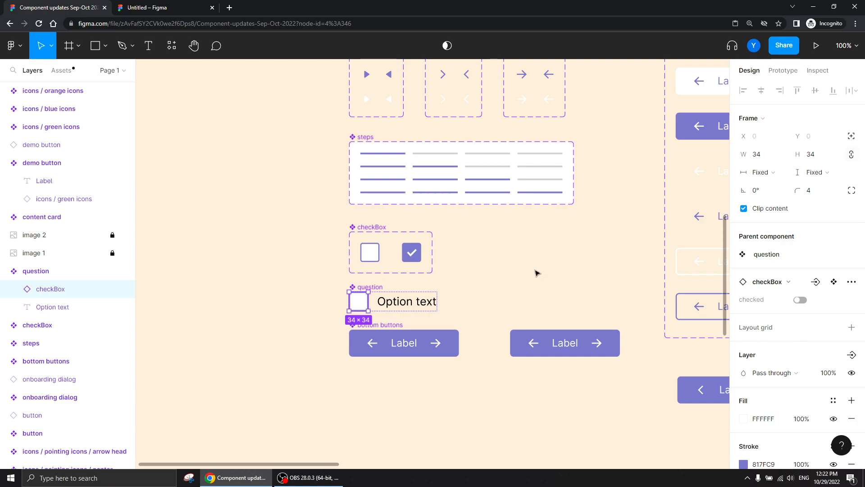
Step: Expose the properties of all five nested question instances on the onboarding dialog component
{"action": "left_click", "coordinate": [522, 261]}
{"action": "left_click_drag", "start_coordinate": [589, 243], "coordinate": [256, 276]}
{"action": "left_click_drag", "start_coordinate": [645, 207], "coordinate": [491, 189]}
{"action": "left_click", "coordinate": [533, 193]}
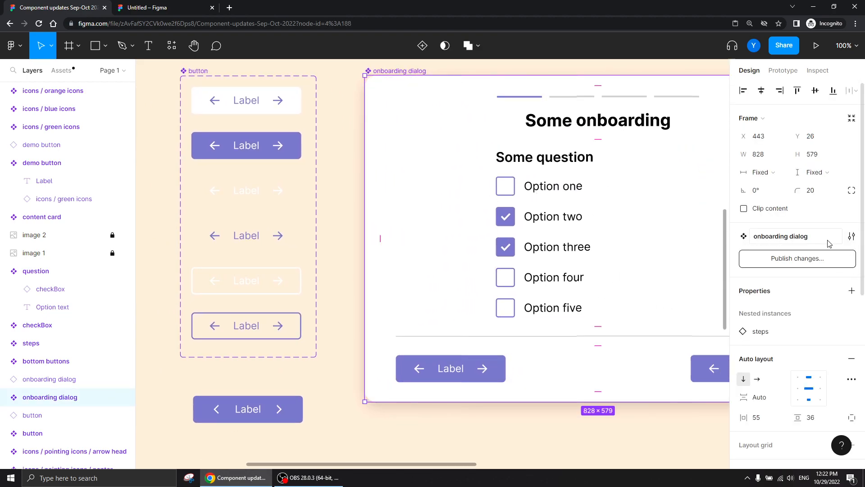
{"action": "left_click", "coordinate": [851, 291]}
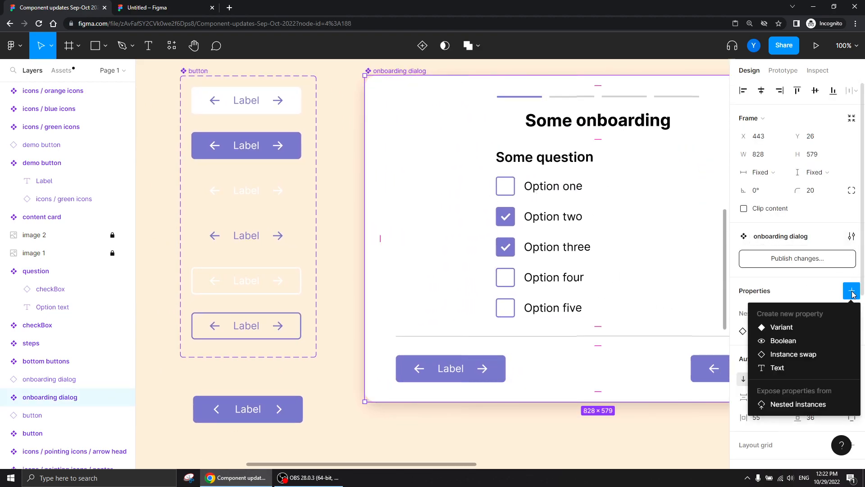
{"action": "left_click", "coordinate": [793, 404]}
{"action": "left_click_drag", "start_coordinate": [662, 293], "coordinate": [331, 113]}
{"action": "left_click", "coordinate": [245, 148]}
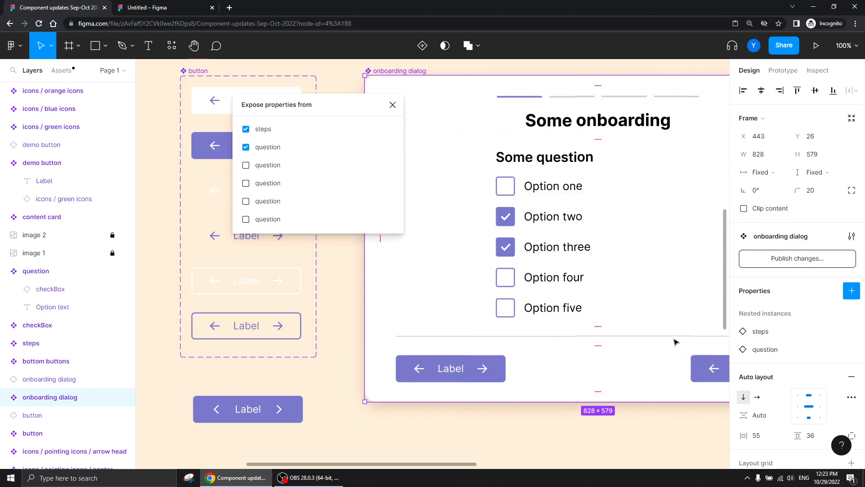
{"action": "left_click", "coordinate": [245, 165]}
{"action": "left_click", "coordinate": [246, 183]}
{"action": "left_click", "coordinate": [246, 202]}
{"action": "left_click", "coordinate": [245, 219]}
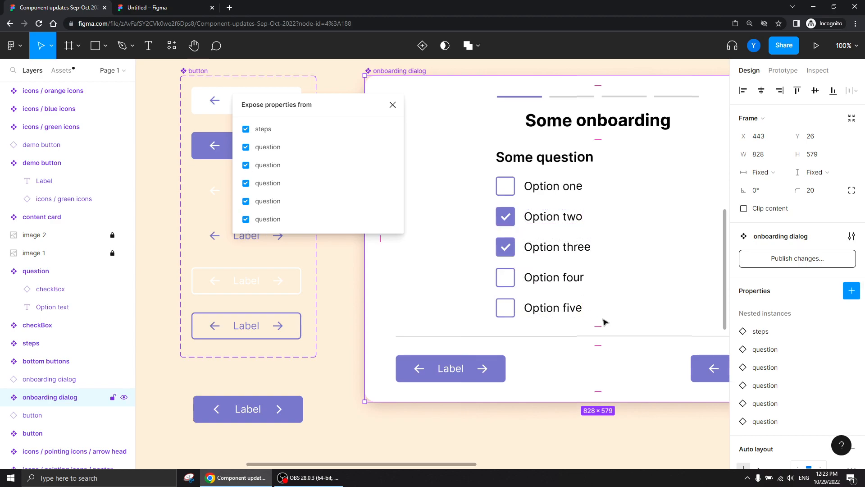
{"action": "left_click", "coordinate": [392, 104]}
{"action": "left_click", "coordinate": [346, 118]}
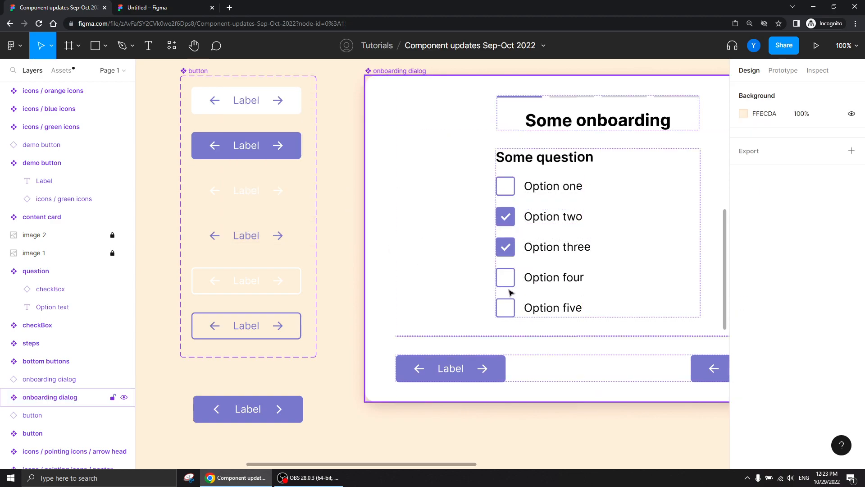
Step: Select the onboarding dialog instance and review its exposed steps and question properties, including the options for the steps' Property 1
{"action": "key", "text": "minus"}
{"action": "left_click_drag", "start_coordinate": [580, 333], "coordinate": [283, 302]}
{"action": "left_click", "coordinate": [271, 205]}
{"action": "left_click", "coordinate": [526, 193]}
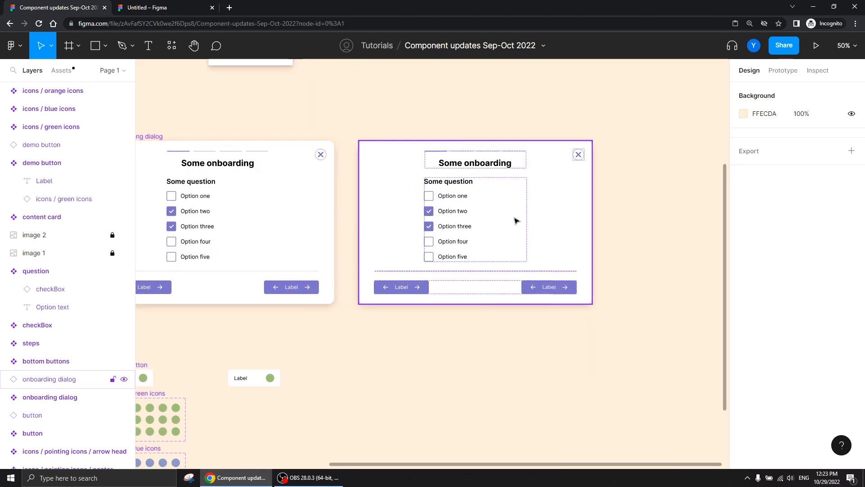
{"action": "left_click", "coordinate": [272, 201]}
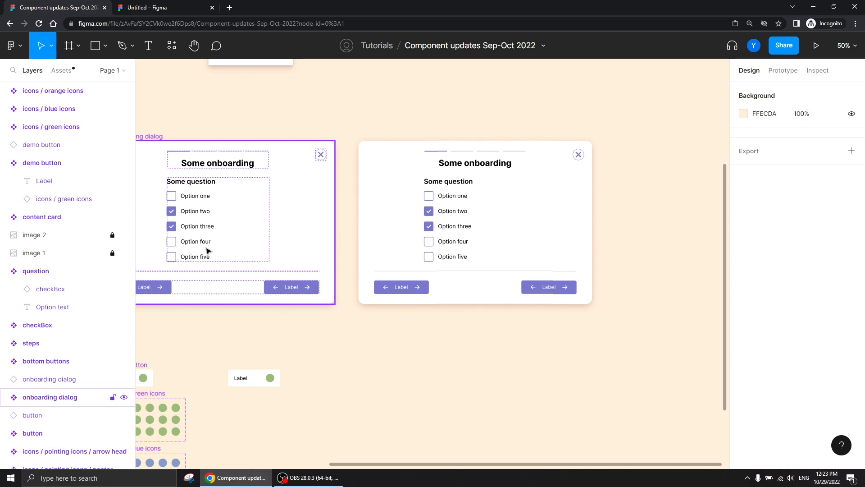
{"action": "left_click_drag", "start_coordinate": [262, 222], "coordinate": [377, 230]}
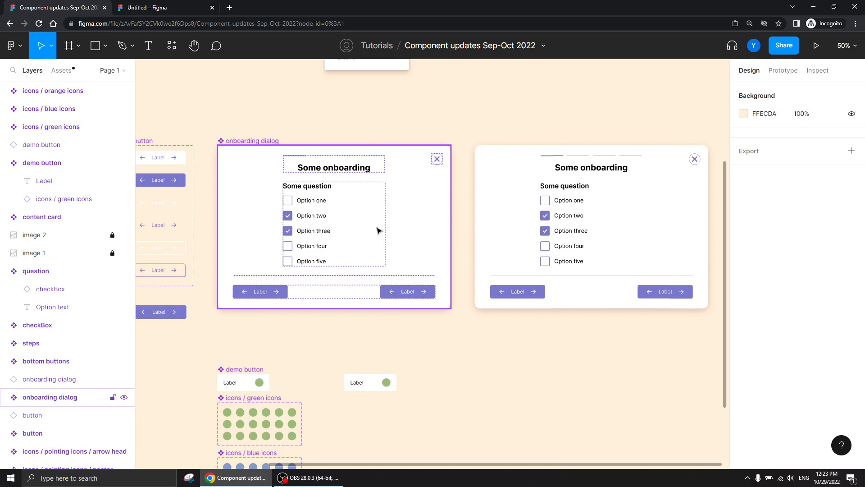
{"action": "left_click", "coordinate": [603, 259]}
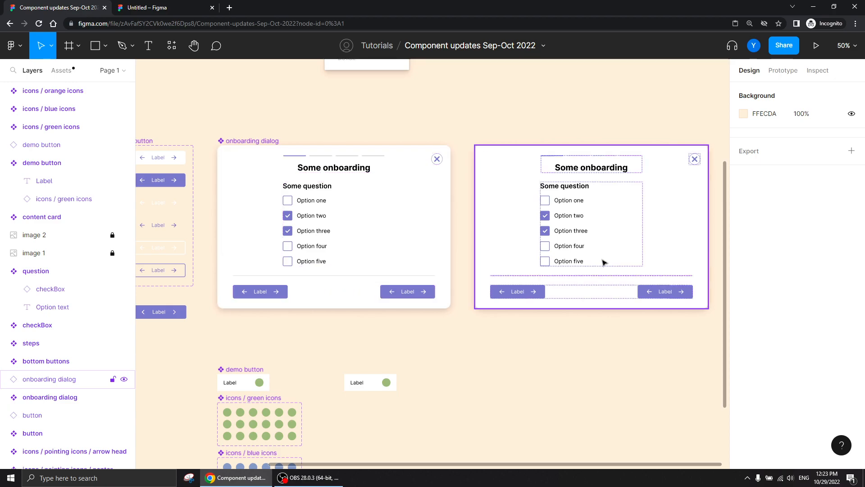
{"action": "left_click", "coordinate": [687, 212]}
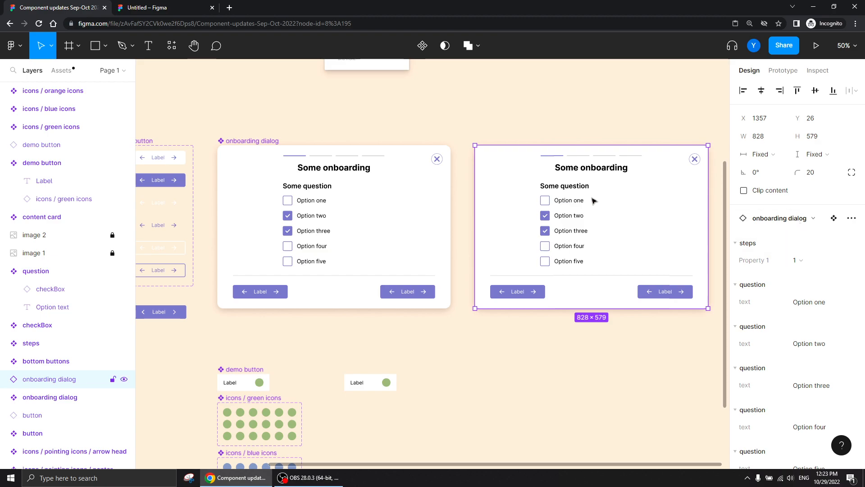
{"action": "scroll", "coordinate": [605, 239], "scroll_direction": "right", "scroll_amount": 5}
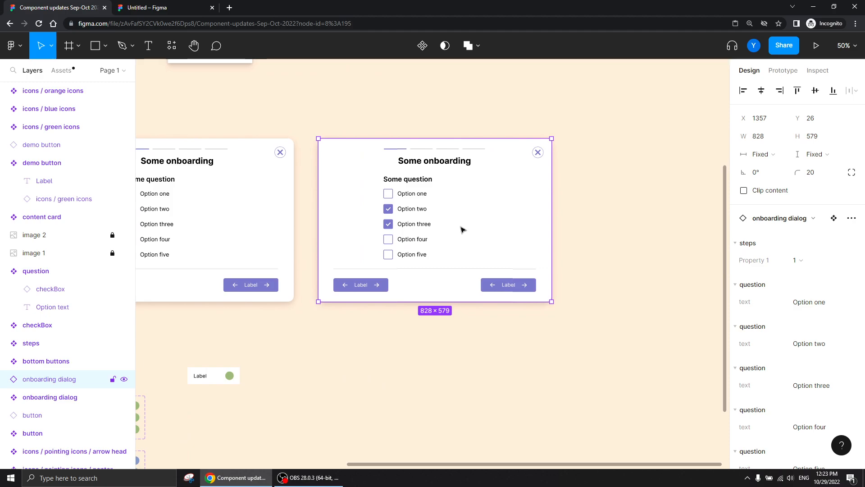
{"action": "scroll", "coordinate": [825, 193], "scroll_direction": "down", "scroll_amount": 3}
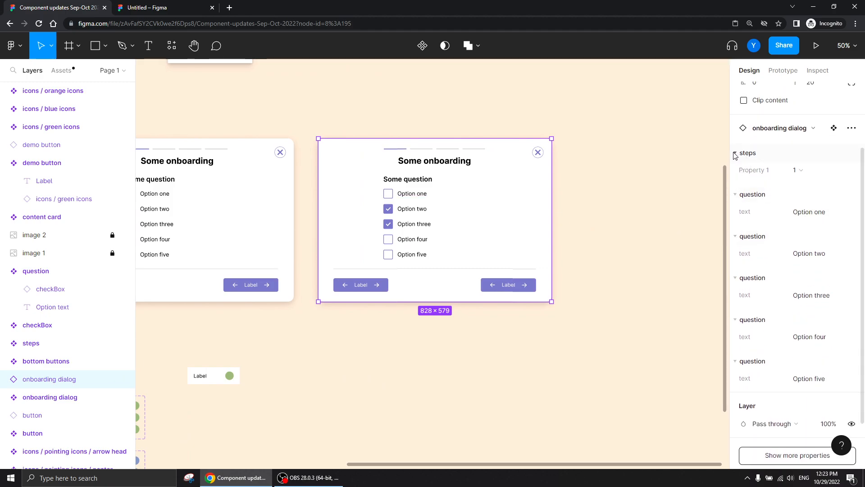
{"action": "left_click", "coordinate": [804, 170]}
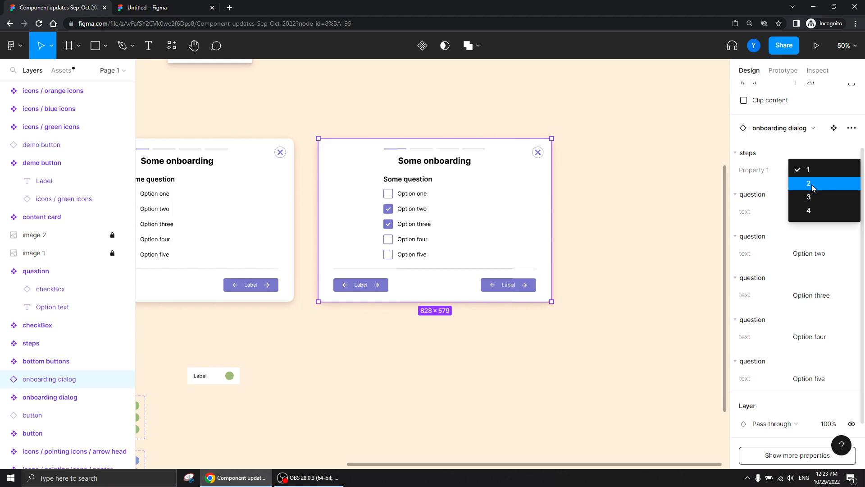
{"action": "left_click", "coordinate": [772, 155]}
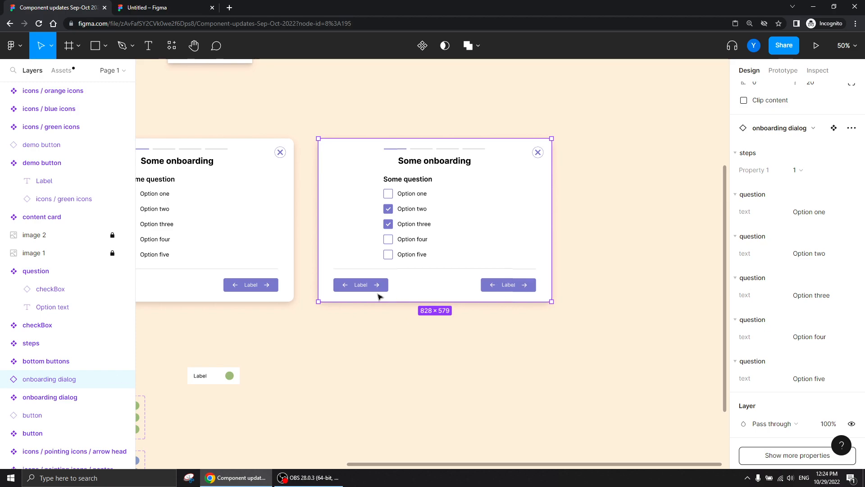
Step: Review which nested instances are exposed on the main onboarding dialog component
{"action": "scroll", "coordinate": [193, 222], "scroll_direction": "left", "scroll_amount": 5}
{"action": "left_click", "coordinate": [244, 131]}
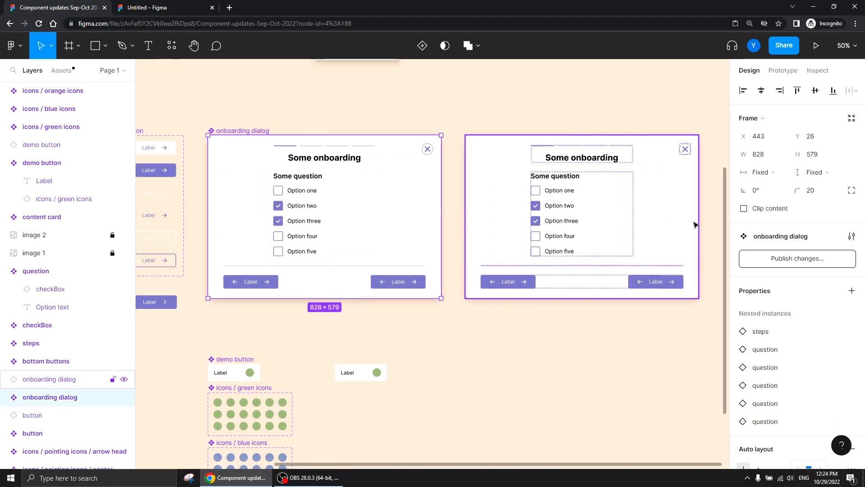
{"action": "left_click", "coordinate": [852, 293]}
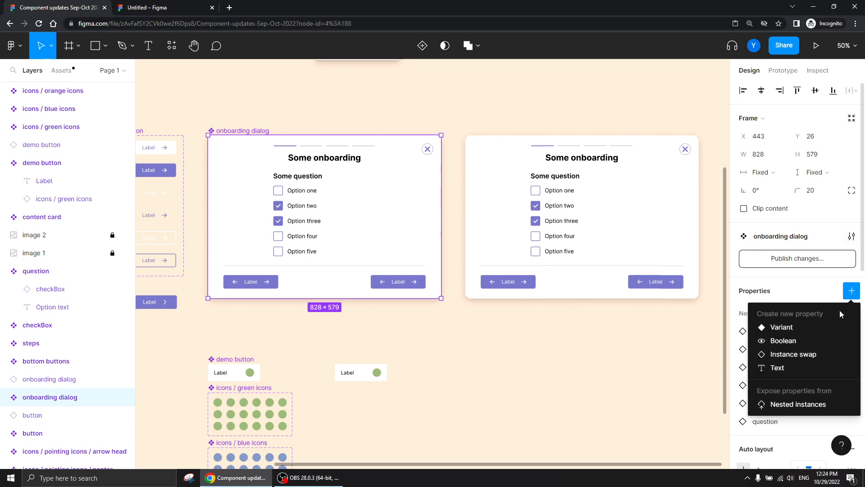
{"action": "left_click", "coordinate": [791, 404]}
{"action": "left_click_drag", "start_coordinate": [658, 297], "coordinate": [272, 137]}
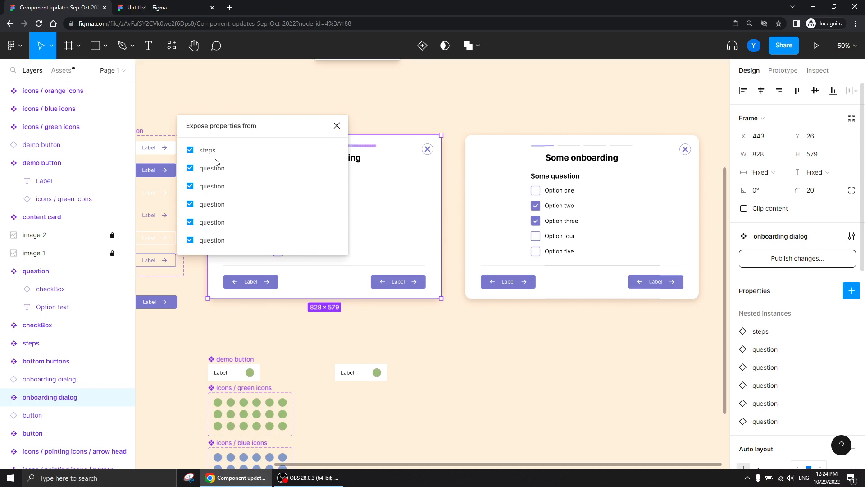
{"action": "left_click", "coordinate": [336, 125]}
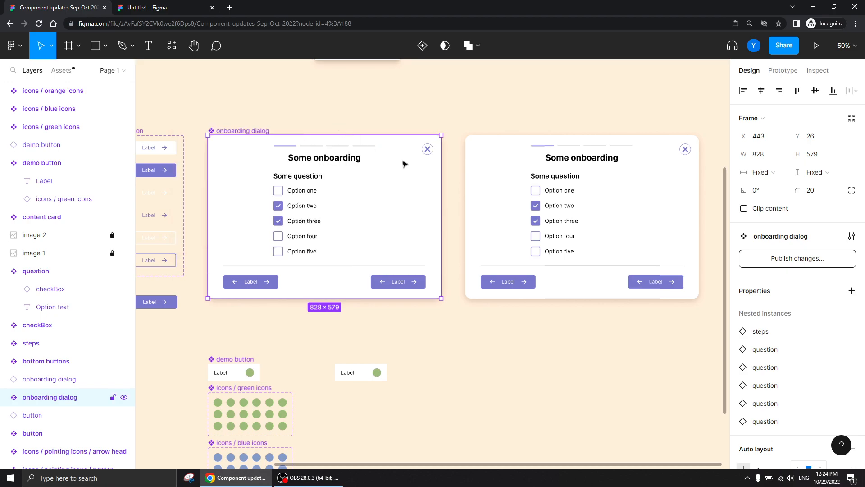
Step: Collapse the five question property groups of the onboarding dialog instance and expand the first one again
{"action": "left_click", "coordinate": [502, 164]}
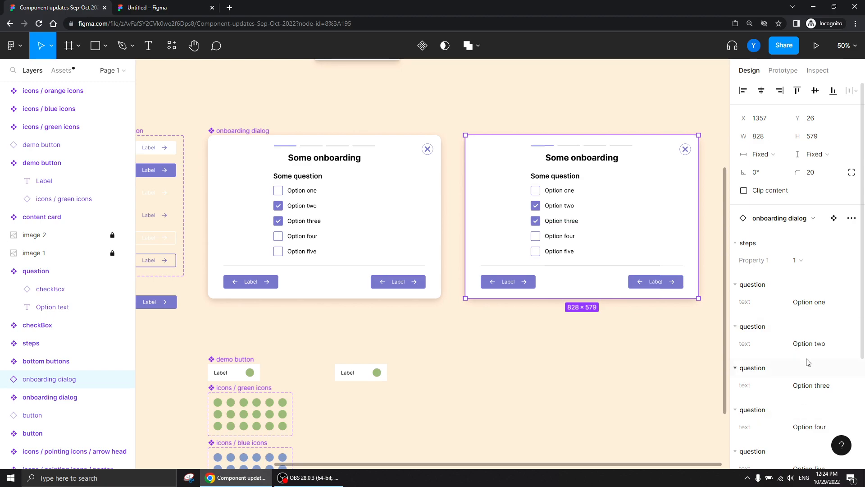
{"action": "scroll", "coordinate": [783, 277], "scroll_direction": "down", "scroll_amount": 3}
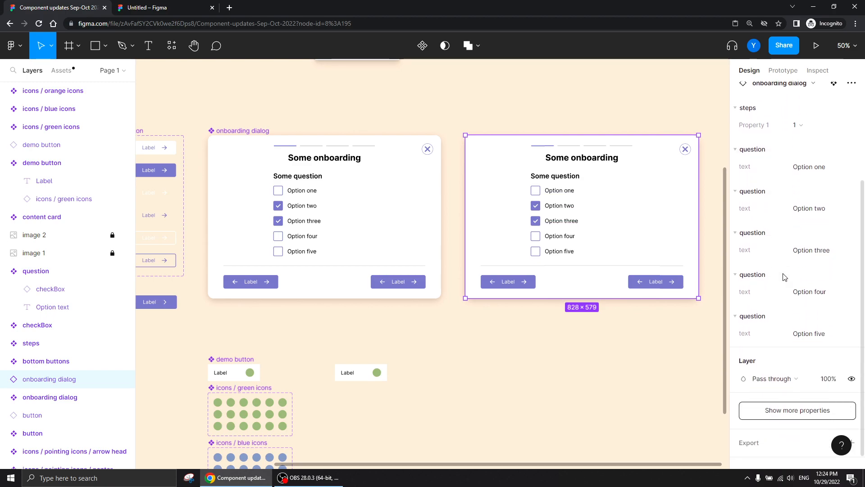
{"action": "left_click", "coordinate": [736, 150]}
{"action": "left_click", "coordinate": [735, 175]}
{"action": "left_click", "coordinate": [735, 192]}
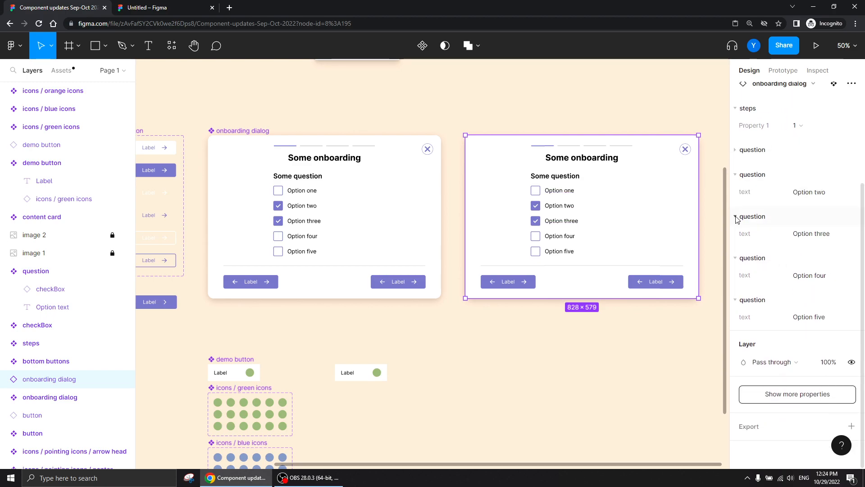
{"action": "left_click", "coordinate": [735, 180]}
{"action": "left_click", "coordinate": [736, 193]}
{"action": "left_click", "coordinate": [735, 179]}
{"action": "left_click", "coordinate": [736, 223]}
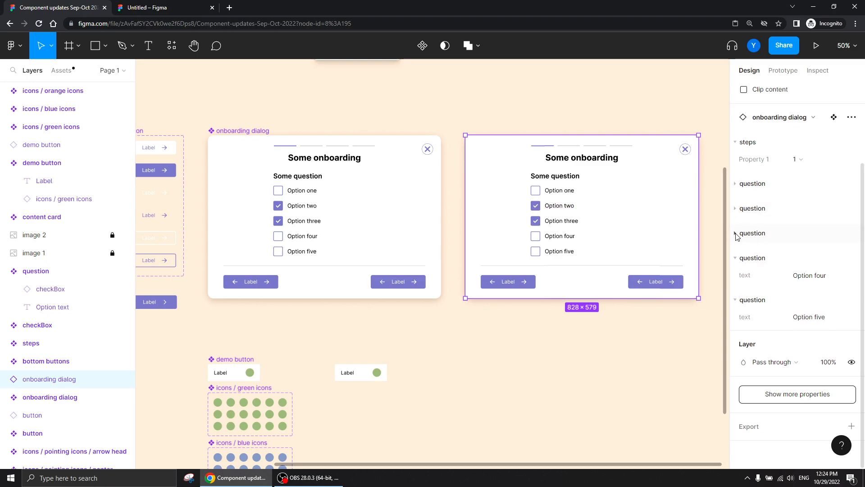
{"action": "left_click", "coordinate": [735, 258]}
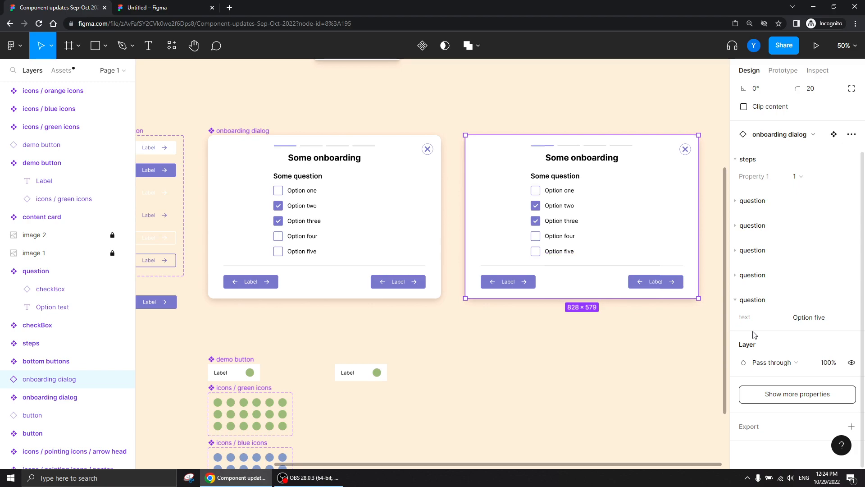
{"action": "left_click", "coordinate": [735, 299]}
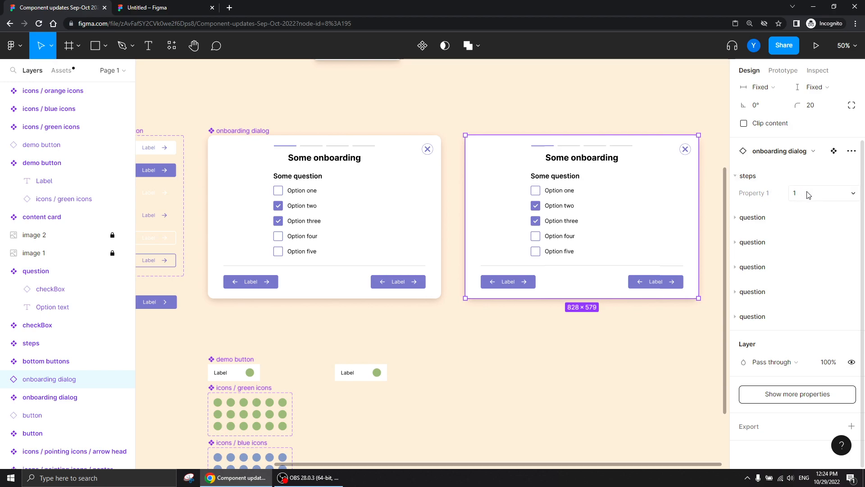
{"action": "left_click", "coordinate": [735, 218]}
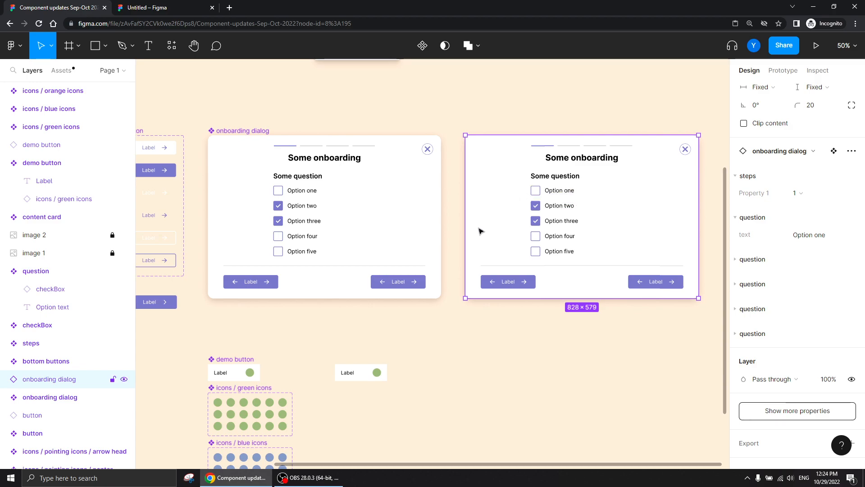
Step: Expose the properties of the nested checkBox instance on the question component
{"action": "scroll", "coordinate": [372, 309], "scroll_direction": "left", "scroll_amount": 2}
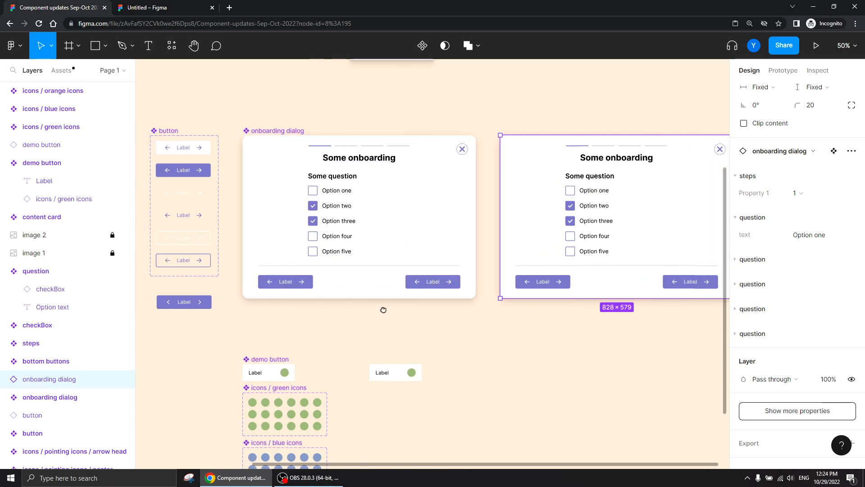
{"action": "scroll", "coordinate": [600, 261], "scroll_direction": "down", "scroll_amount": 3}
{"action": "left_click", "coordinate": [248, 192]}
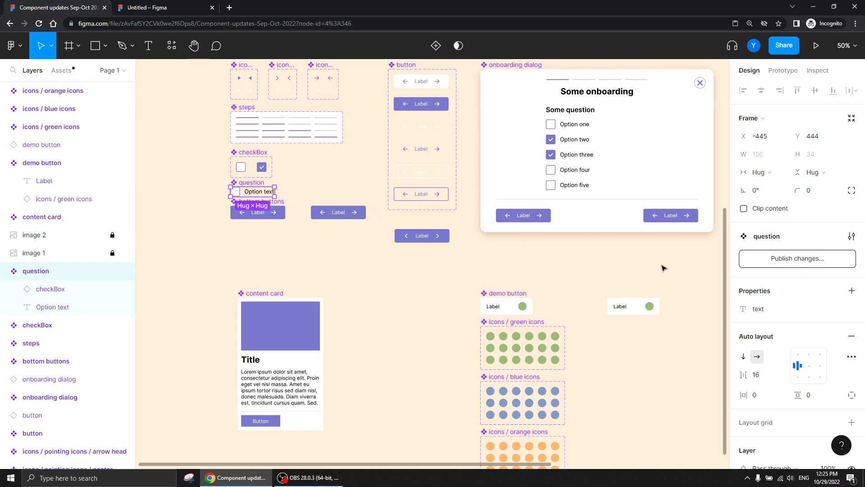
{"action": "left_click", "coordinate": [851, 291]}
{"action": "left_click", "coordinate": [798, 404]}
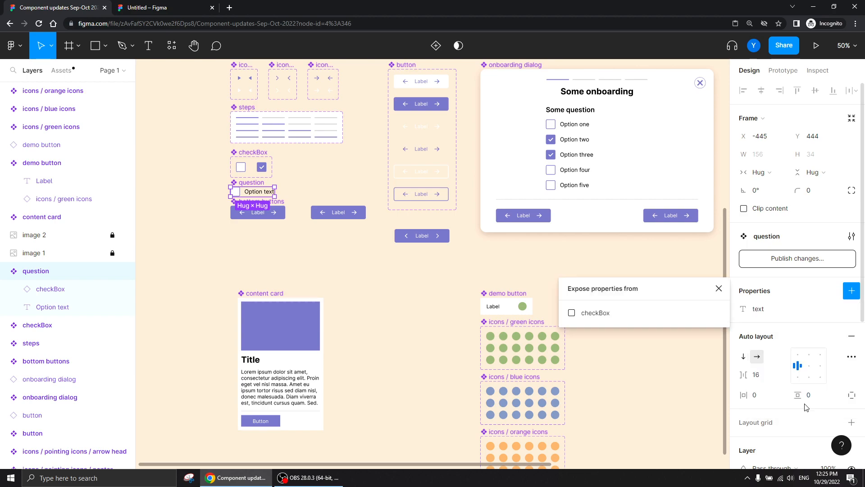
{"action": "left_click", "coordinate": [571, 313]}
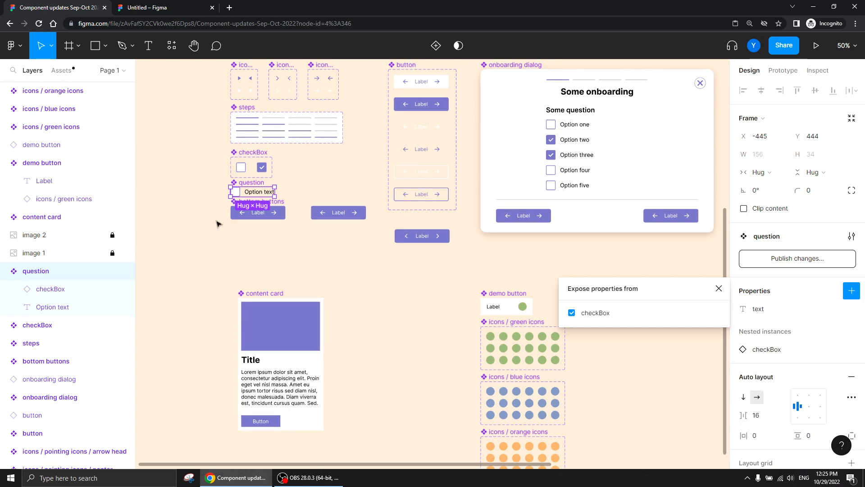
{"action": "left_click", "coordinate": [718, 289]}
Step: On the onboarding dialog instance, try the checked property of Option two's checkBox, switching it off and back on
{"action": "left_click_drag", "start_coordinate": [689, 273], "coordinate": [272, 347]}
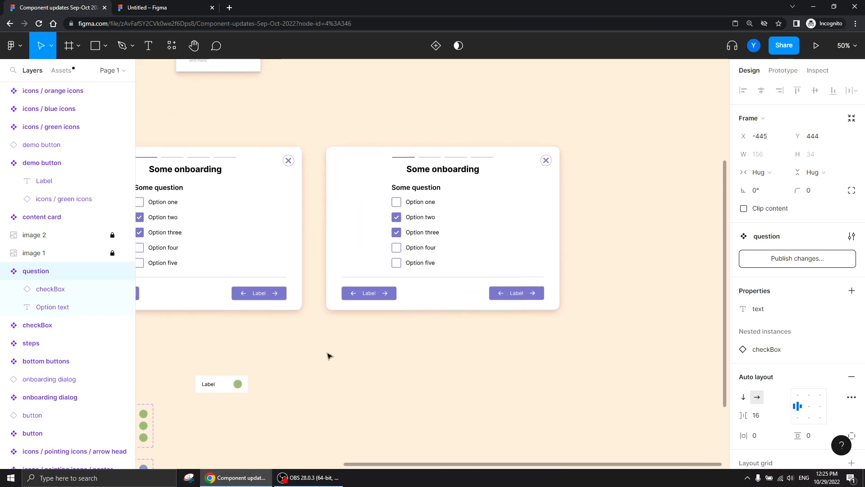
{"action": "left_click", "coordinate": [505, 211]}
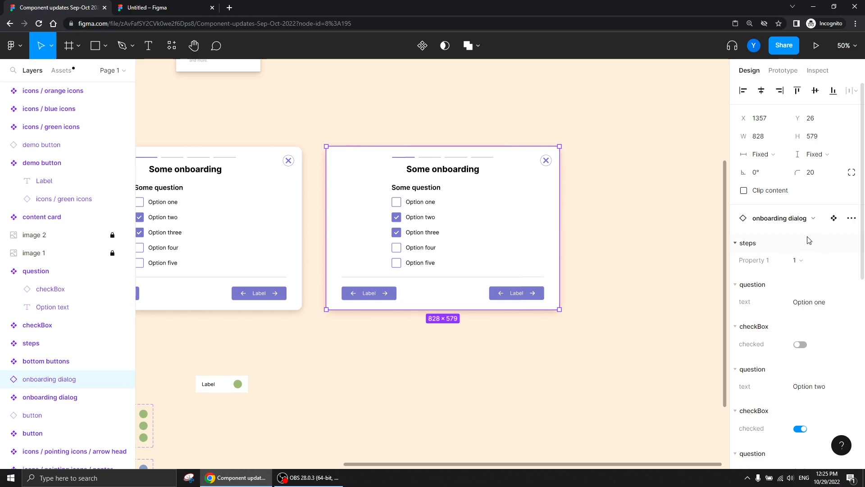
{"action": "scroll", "coordinate": [809, 240], "scroll_direction": "down", "scroll_amount": 4}
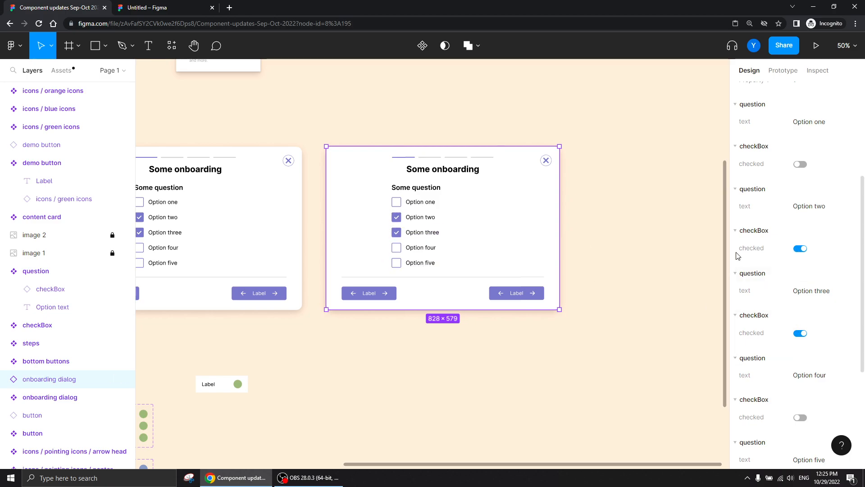
{"action": "left_click", "coordinate": [800, 250]}
{"action": "left_click", "coordinate": [801, 249]}
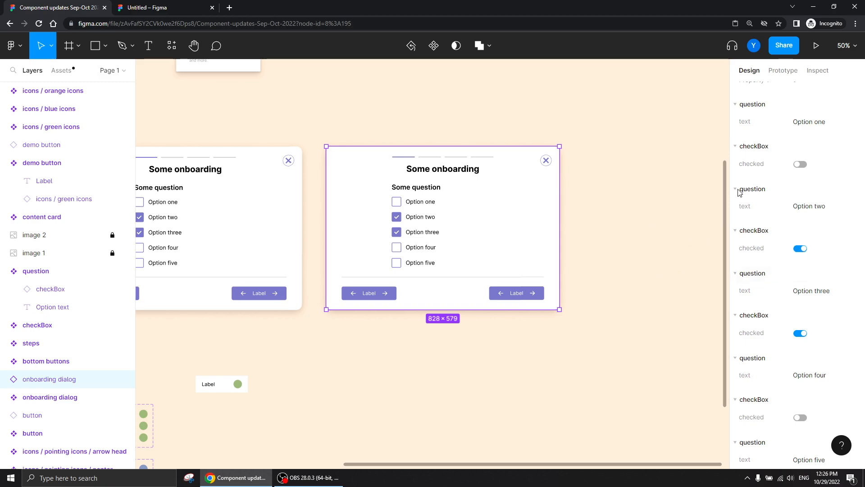
Step: Collapse the first three question property groups of the onboarding dialog instance and look through its remaining exposed properties
{"action": "scroll", "coordinate": [768, 183], "scroll_direction": "up", "scroll_amount": 5}
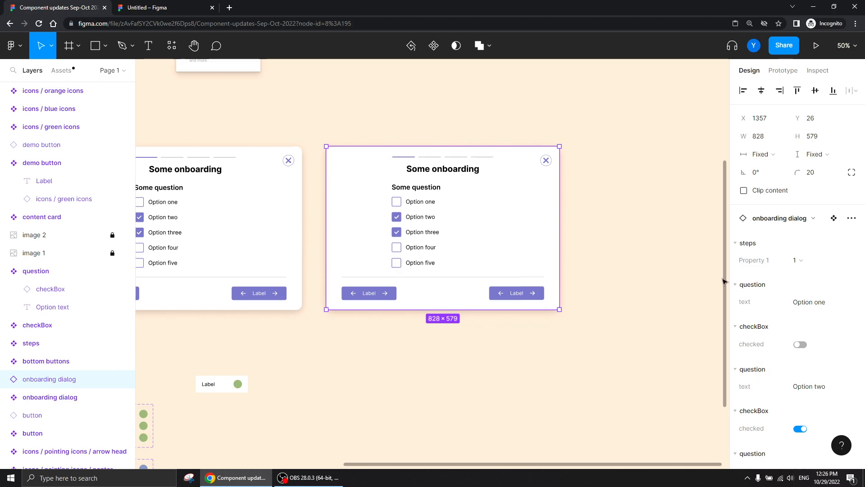
{"action": "left_click", "coordinate": [735, 287]}
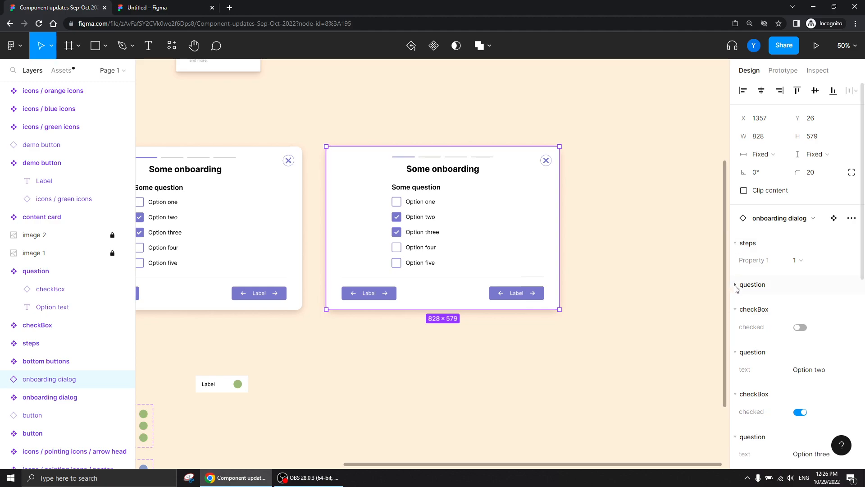
{"action": "left_click", "coordinate": [735, 353]}
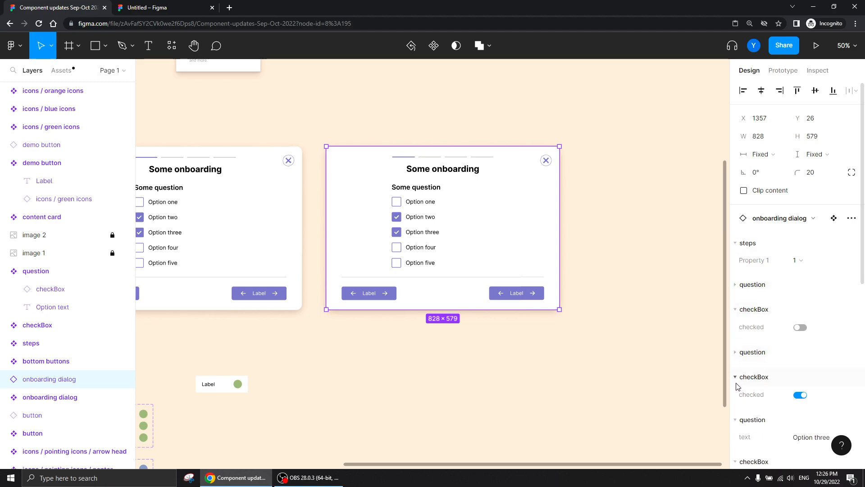
{"action": "left_click", "coordinate": [735, 422]}
{"action": "scroll", "coordinate": [761, 351], "scroll_direction": "down", "scroll_amount": 5}
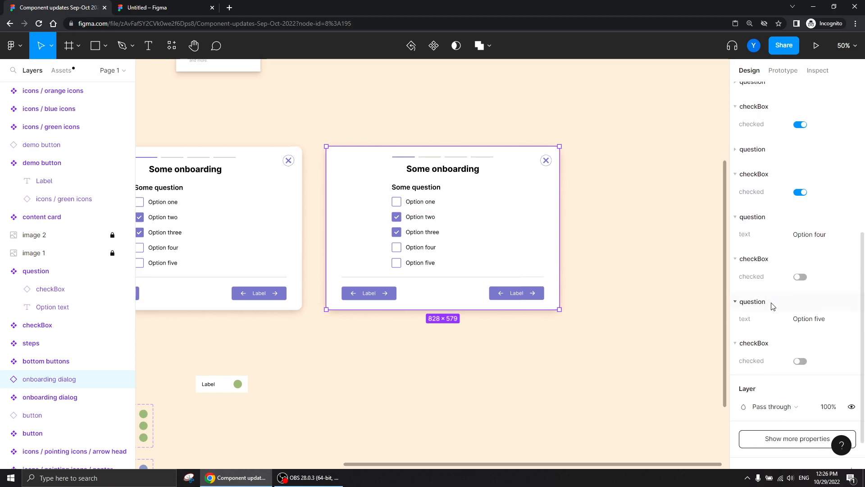
{"action": "scroll", "coordinate": [751, 222], "scroll_direction": "up", "scroll_amount": 5}
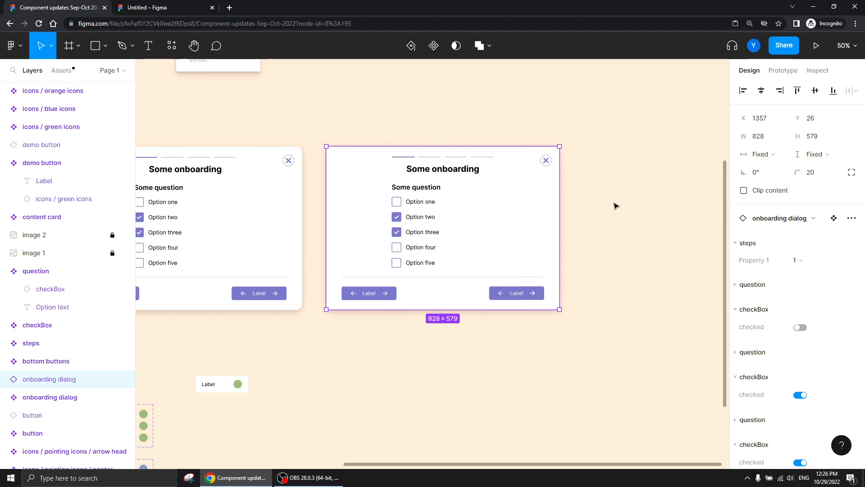
Step: Inspect the bottom buttons instance in the main onboarding dialog and the right arrow icon of the light Default button variant
{"action": "left_click_drag", "start_coordinate": [373, 251], "coordinate": [656, 227]}
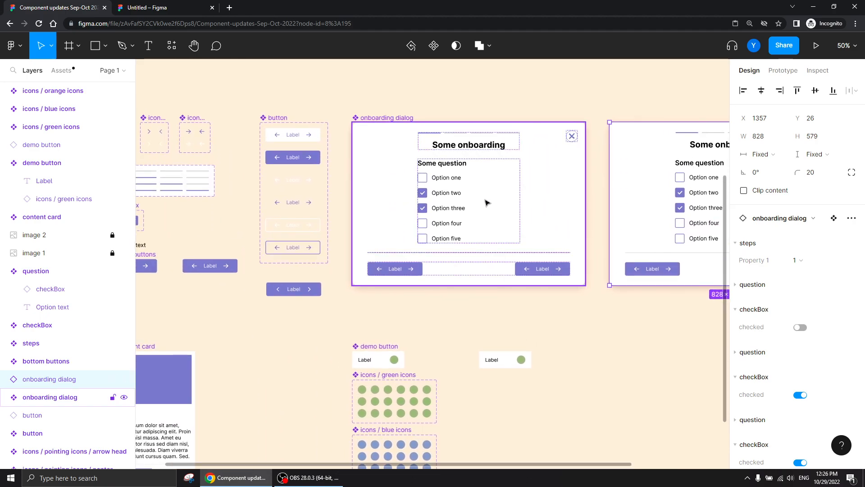
{"action": "double_click", "coordinate": [399, 269]}
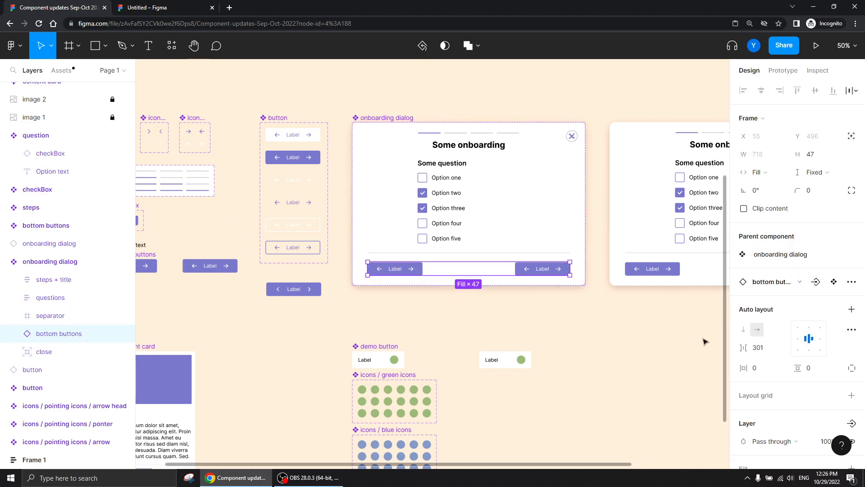
{"action": "left_click_drag", "start_coordinate": [376, 344], "coordinate": [482, 312]}
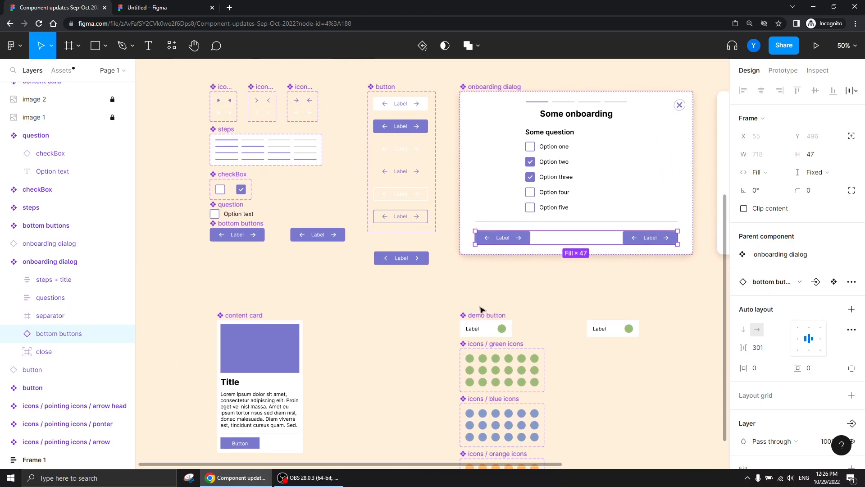
{"action": "scroll", "coordinate": [411, 128], "scroll_direction": "up", "scroll_amount": 5}
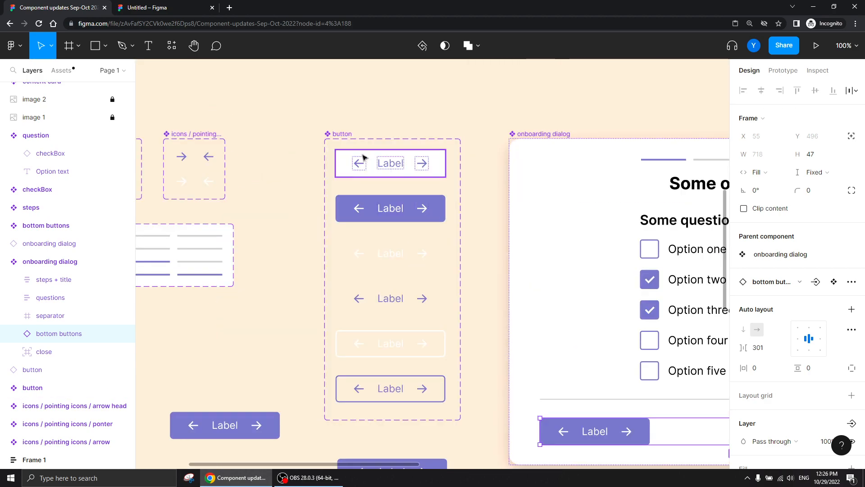
{"action": "left_click", "coordinate": [302, 128]}
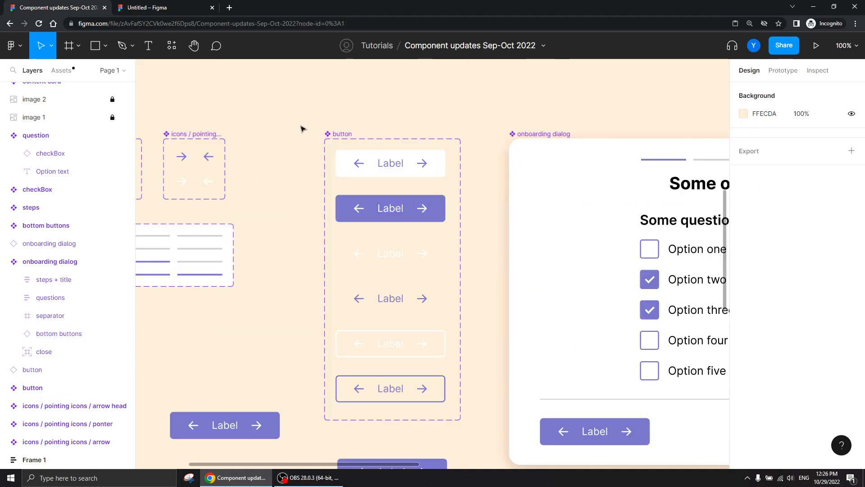
{"action": "left_click", "coordinate": [424, 165], "text": "ctrl"}
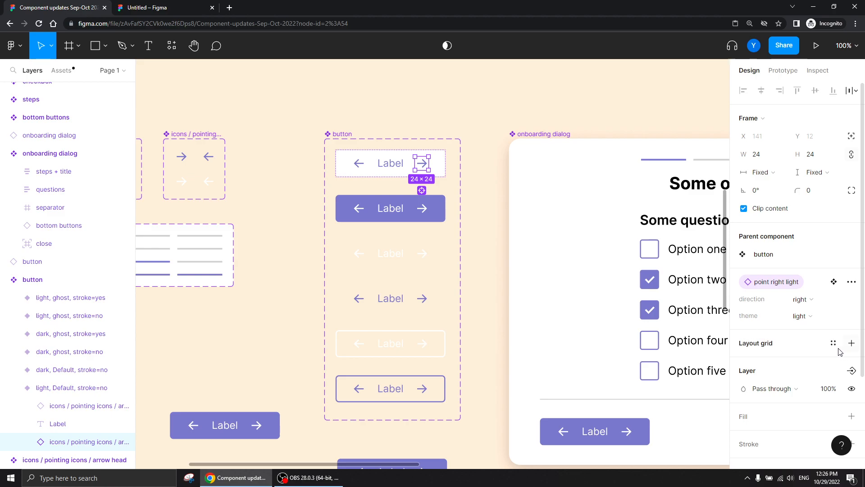
{"action": "left_click", "coordinate": [487, 117]}
Step: On the button instance below the button component set, swap both the right and left pointing icons to arrow head
{"action": "scroll", "coordinate": [400, 332], "scroll_direction": "down", "scroll_amount": 5}
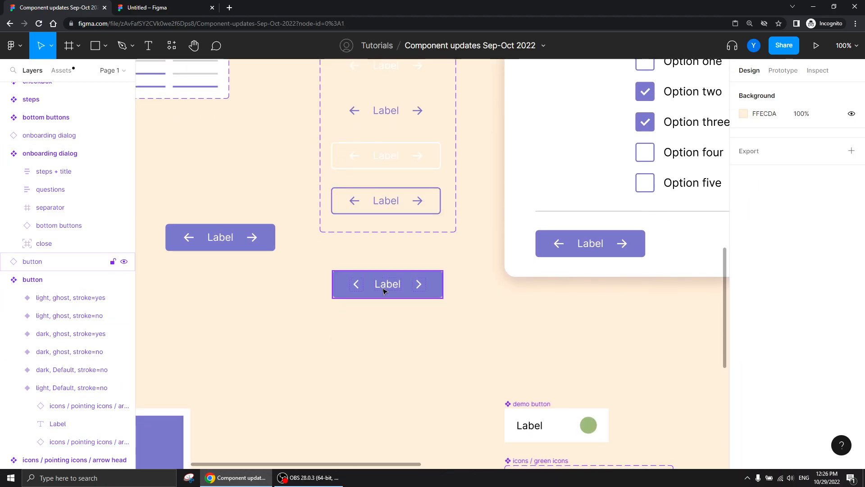
{"action": "left_click", "coordinate": [385, 290]}
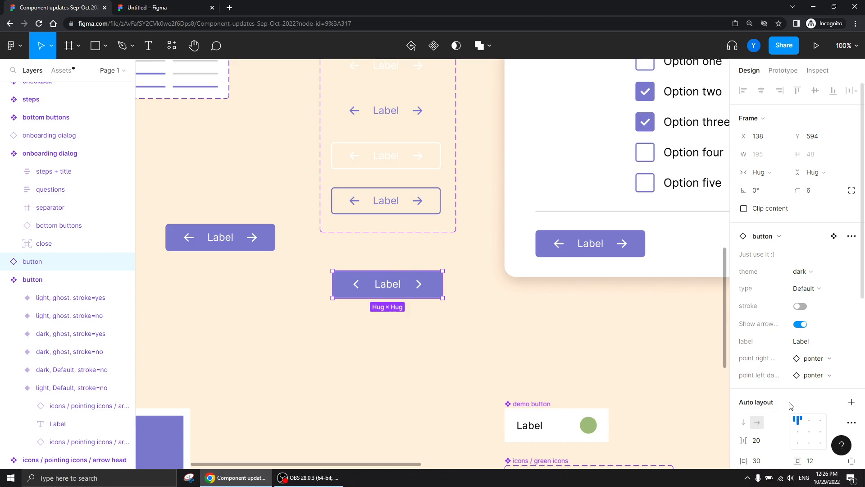
{"action": "left_click", "coordinate": [814, 361]}
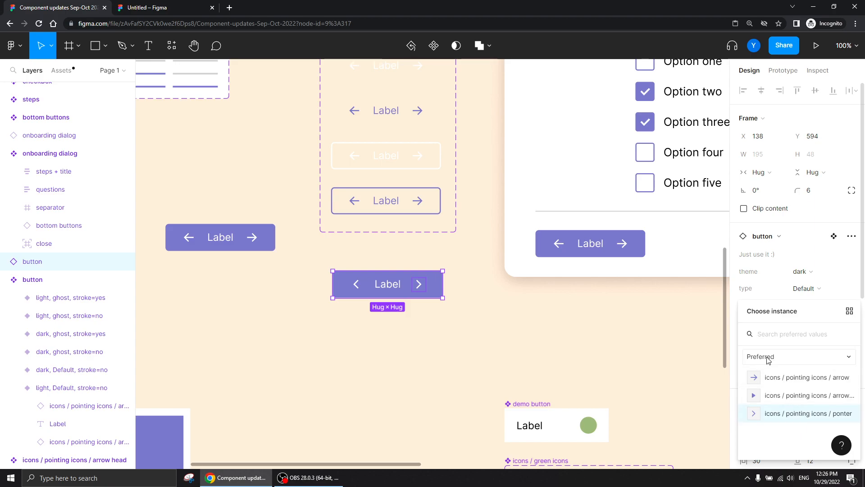
{"action": "left_click", "coordinate": [789, 395]}
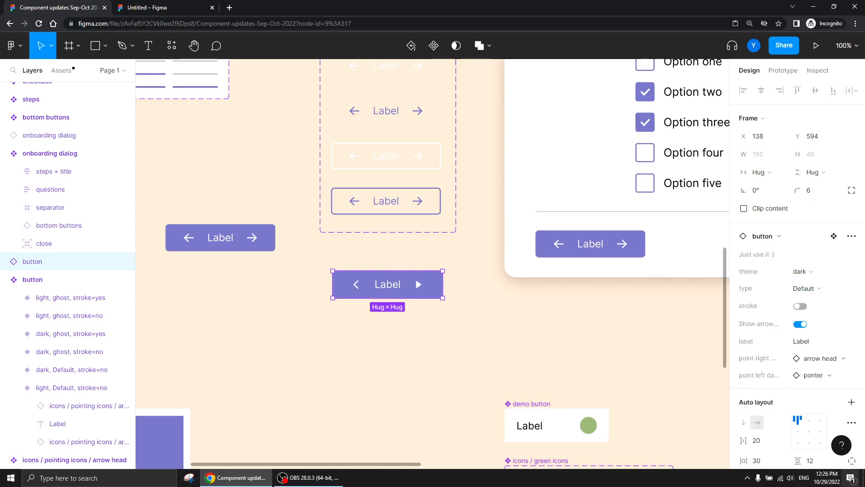
{"action": "left_click", "coordinate": [813, 376]}
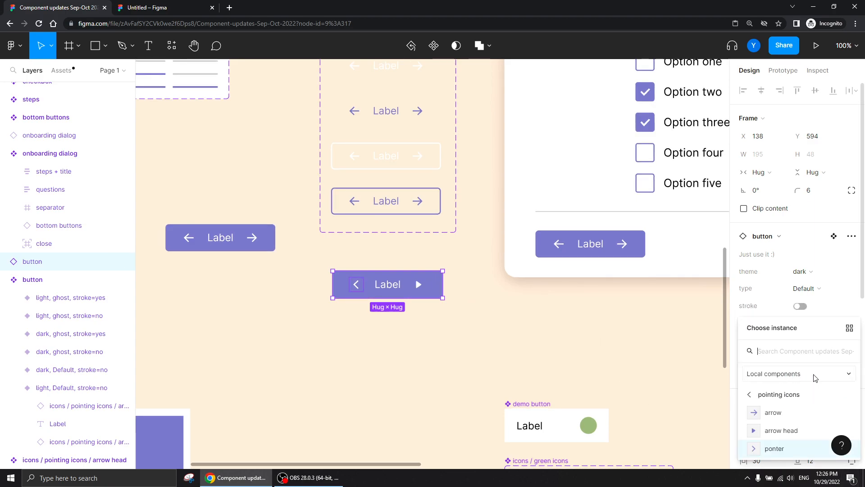
{"action": "left_click", "coordinate": [779, 433]}
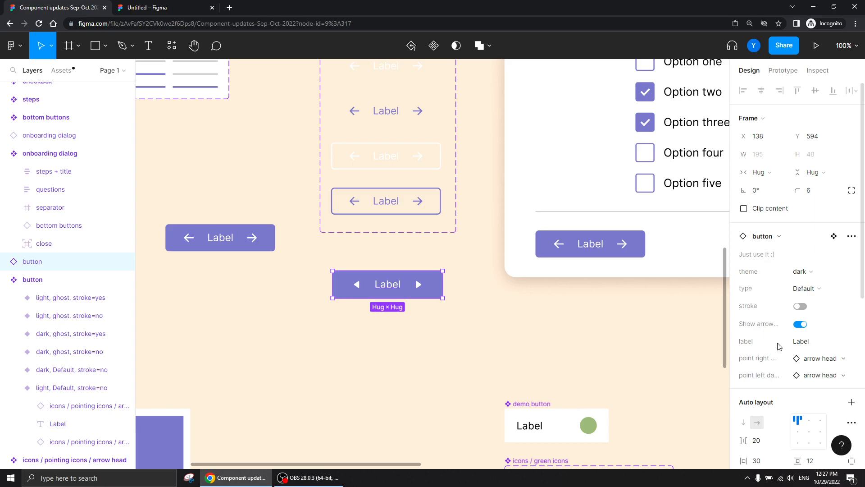
Step: Switch the button instance to the light theme and swap its right and left pointing icons to ponter
{"action": "left_click", "coordinate": [811, 272]}
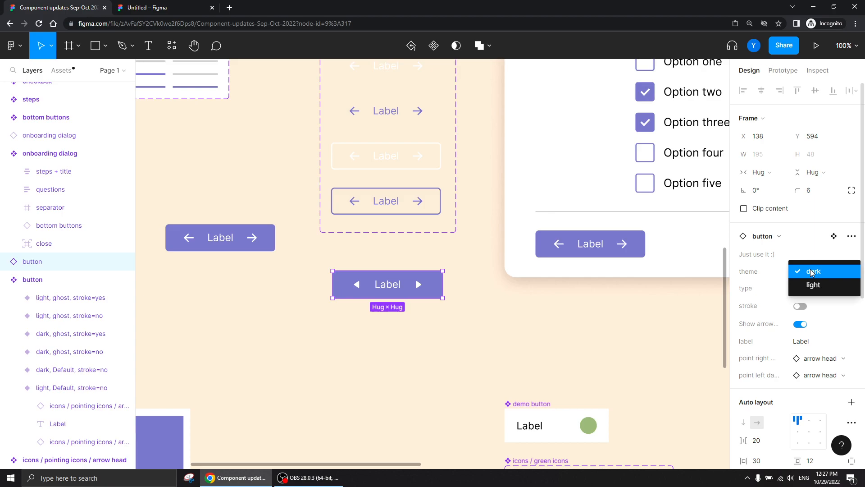
{"action": "left_click", "coordinate": [813, 286]}
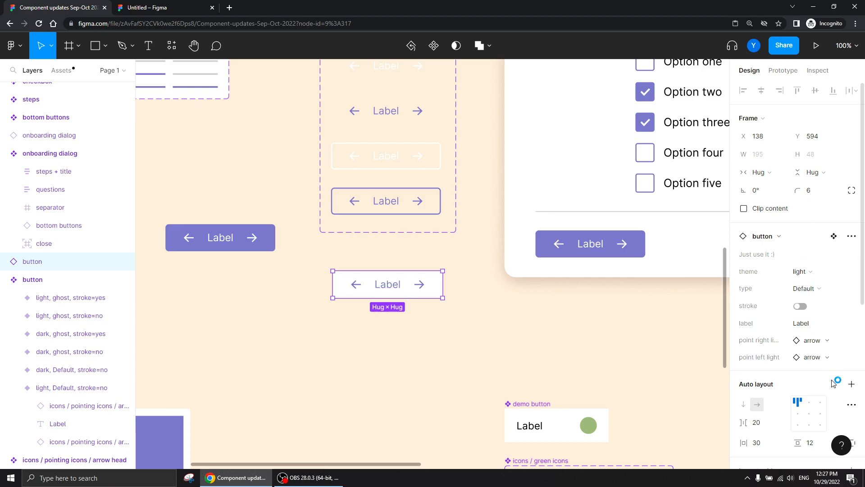
{"action": "left_click", "coordinate": [817, 340]}
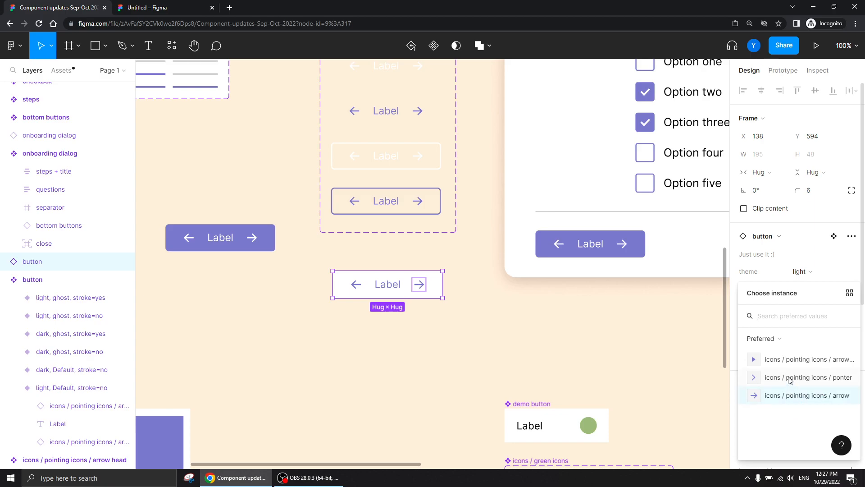
{"action": "left_click", "coordinate": [789, 380]}
{"action": "left_click", "coordinate": [815, 360]}
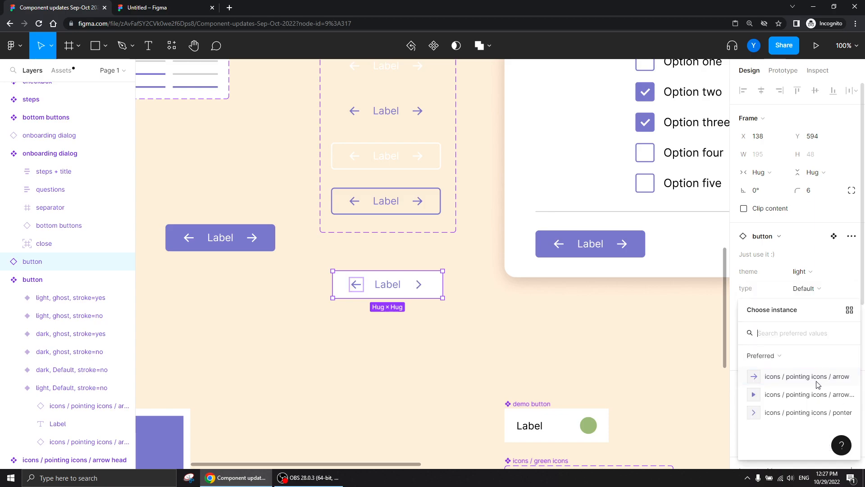
{"action": "left_click", "coordinate": [798, 412]}
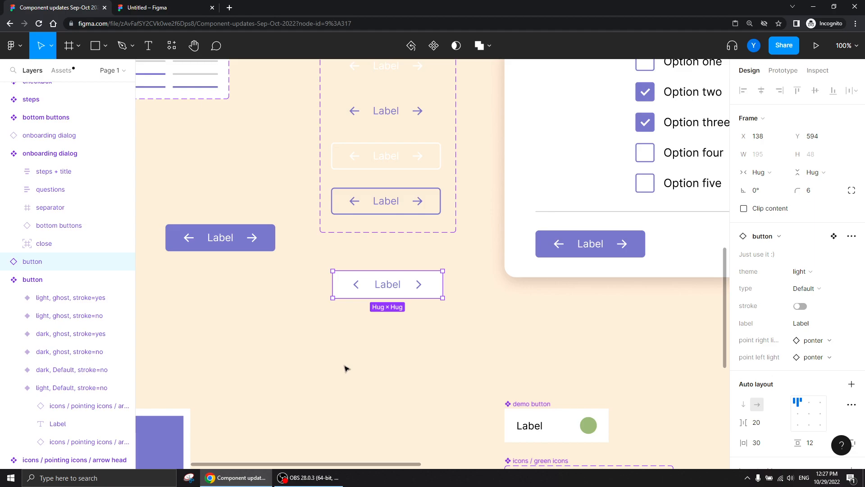
{"action": "left_click", "coordinate": [481, 349]}
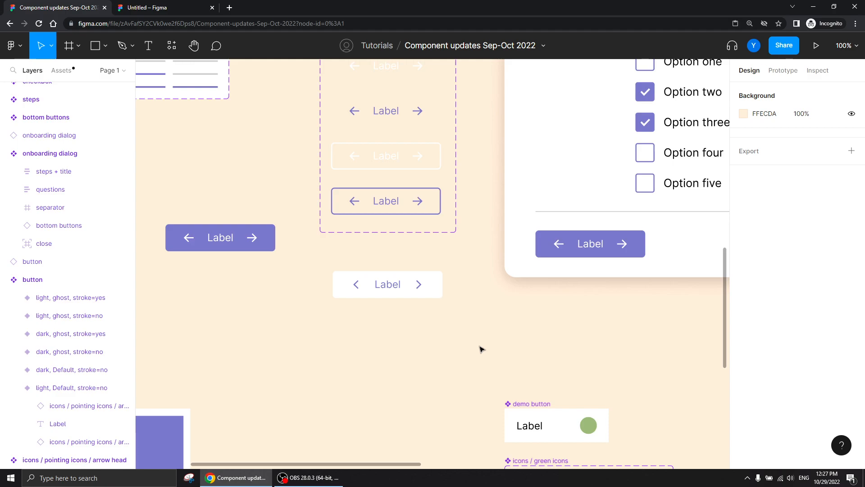
Step: Examine the properties of the bottom buttons component, the main onboarding dialog component and the onboarding dialog instance
{"action": "key", "text": "minus"}
{"action": "left_click_drag", "start_coordinate": [533, 282], "coordinate": [474, 295]}
{"action": "key", "text": "plus"}
{"action": "left_click_drag", "start_coordinate": [485, 331], "coordinate": [470, 332]}
{"action": "key", "text": "minus"}
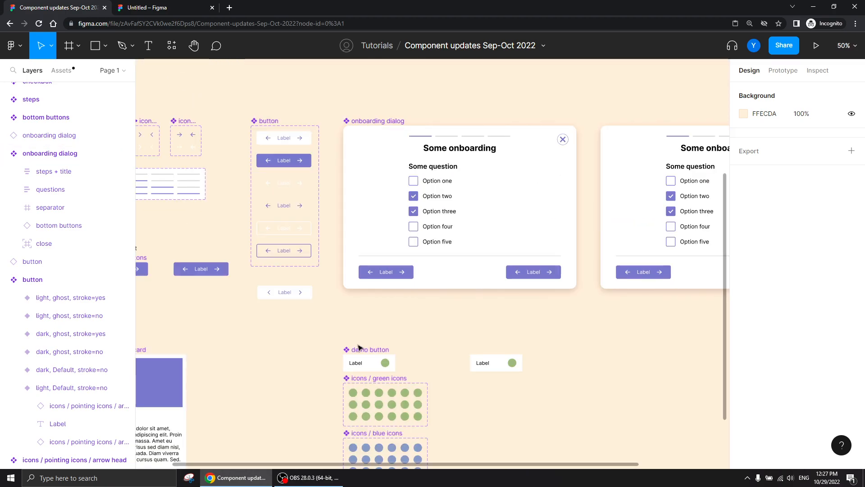
{"action": "left_click_drag", "start_coordinate": [325, 315], "coordinate": [511, 303]}
{"action": "left_click", "coordinate": [309, 256]}
{"action": "left_click", "coordinate": [310, 256]}
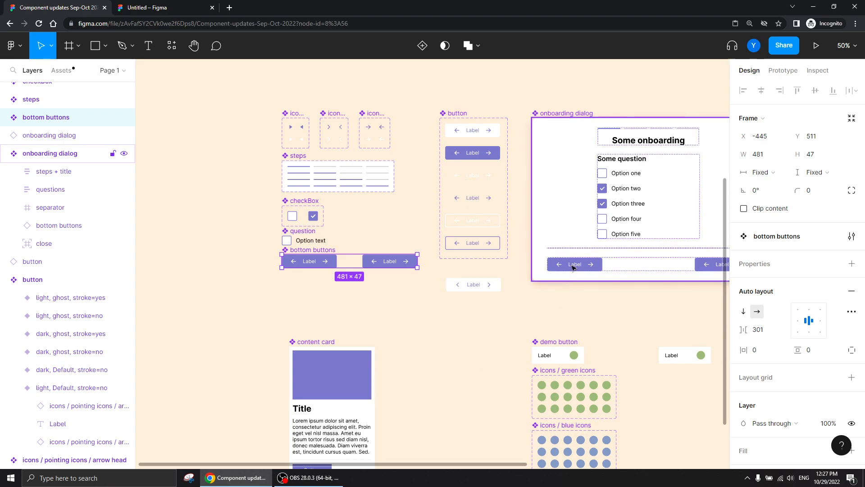
{"action": "left_click", "coordinate": [559, 142]}
{"action": "left_click_drag", "start_coordinate": [686, 282], "coordinate": [360, 275]}
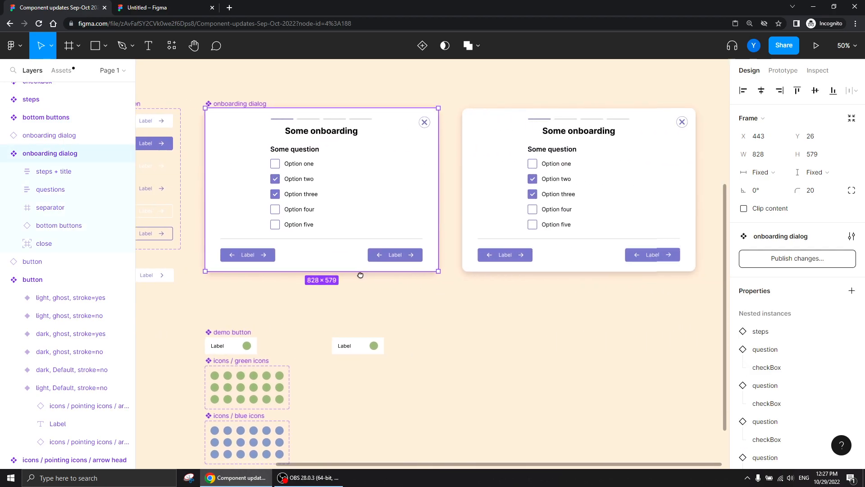
{"action": "left_click", "coordinate": [569, 218]}
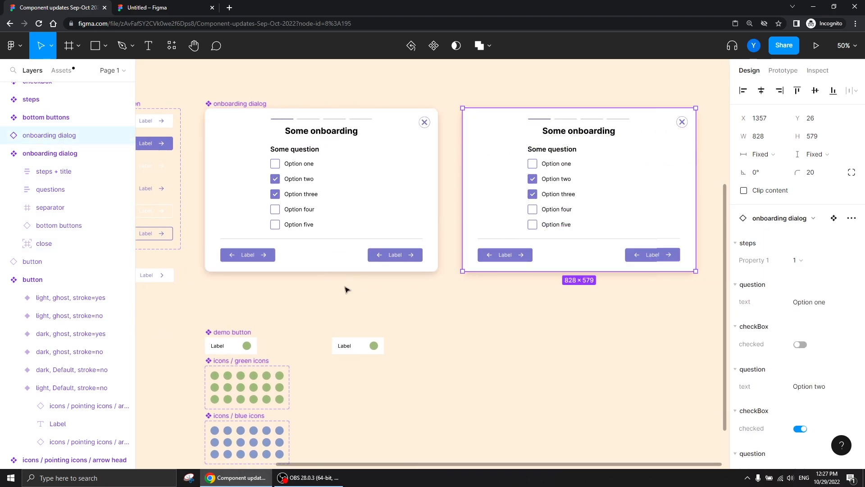
Step: Compare the bottom buttons instance nested in the main onboarding dialog with its own main component, and check the dialog instance's properties
{"action": "left_click", "coordinate": [387, 257]}
{"action": "left_click_drag", "start_coordinate": [238, 303], "coordinate": [464, 297]}
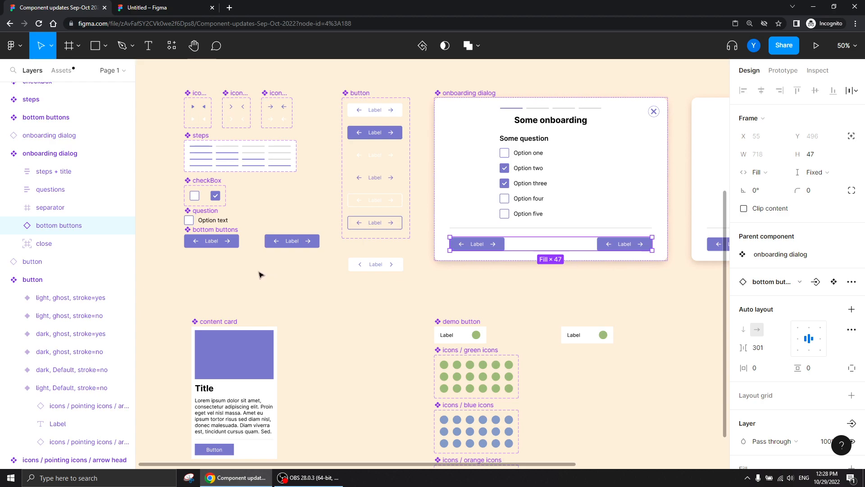
{"action": "left_click", "coordinate": [195, 232]}
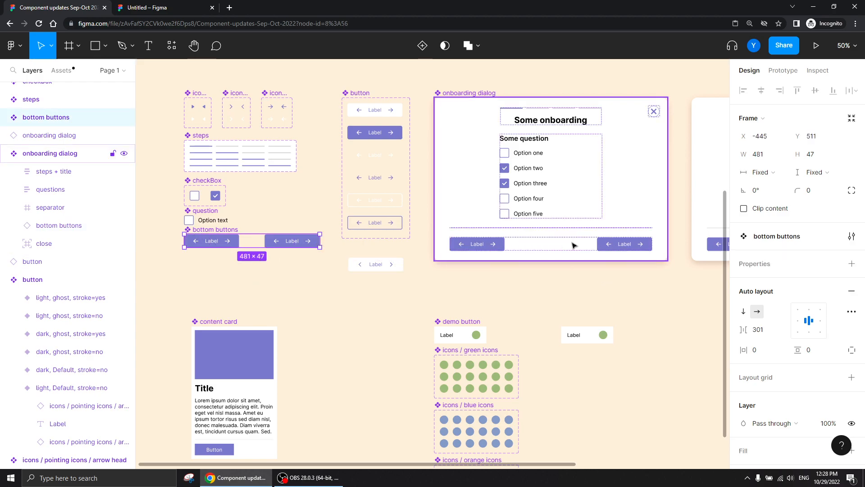
{"action": "double_click", "coordinate": [478, 246]}
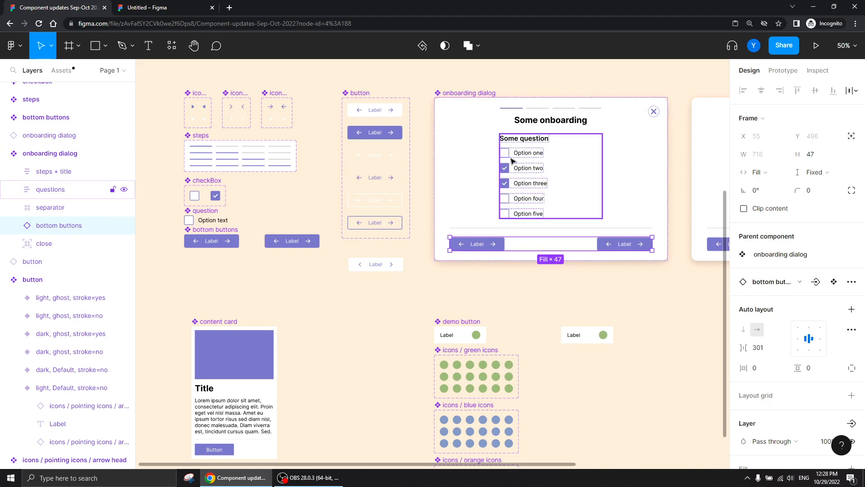
{"action": "left_click", "coordinate": [552, 78]}
{"action": "left_click_drag", "start_coordinate": [650, 86], "coordinate": [341, 143]}
{"action": "left_click", "coordinate": [519, 178]}
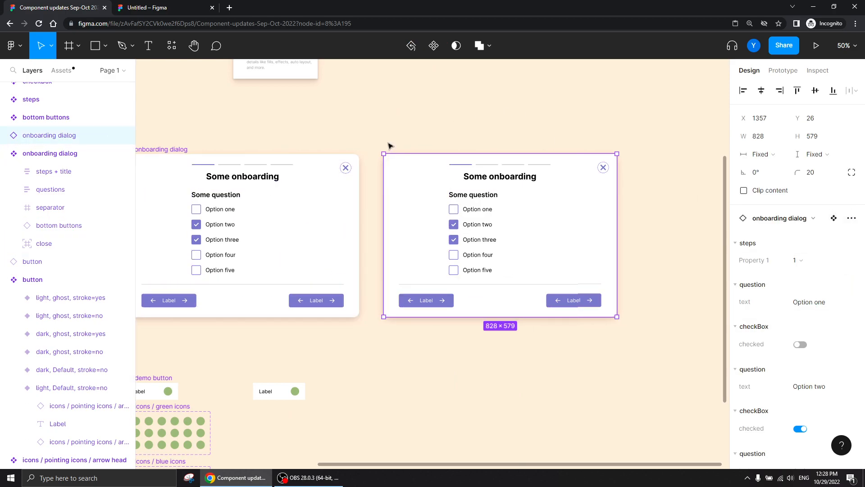
Step: Open the list of nested instances to expose on the main onboarding dialog component and move it clear of both dialogs' questions
{"action": "left_click", "coordinate": [368, 130]}
{"action": "left_click_drag", "start_coordinate": [260, 133], "coordinate": [333, 127]}
{"action": "left_click", "coordinate": [254, 143]}
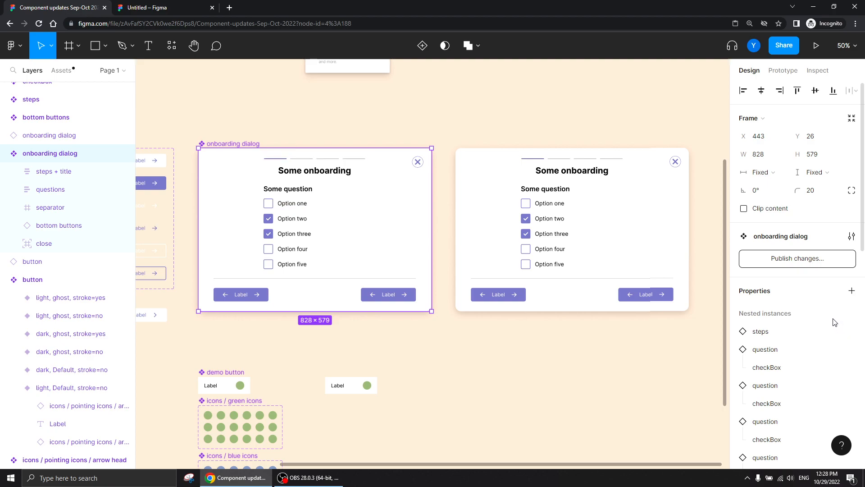
{"action": "left_click", "coordinate": [851, 292]}
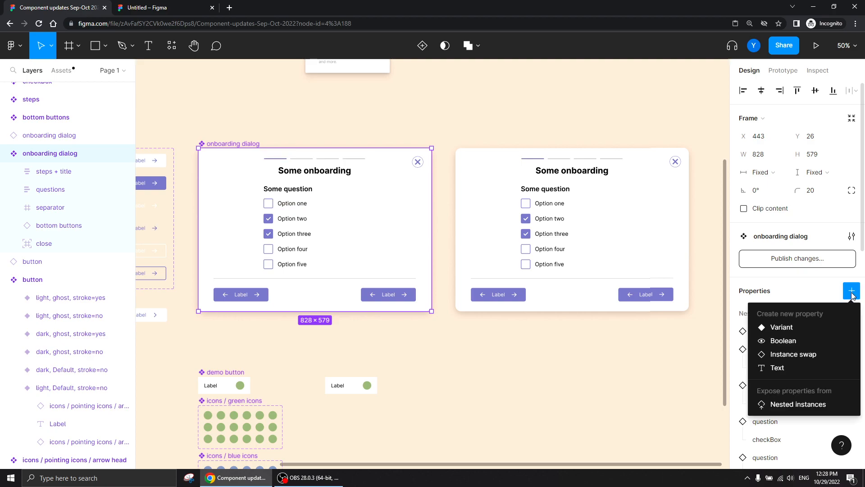
{"action": "left_click", "coordinate": [797, 404]}
{"action": "left_click_drag", "start_coordinate": [646, 248], "coordinate": [566, 103]}
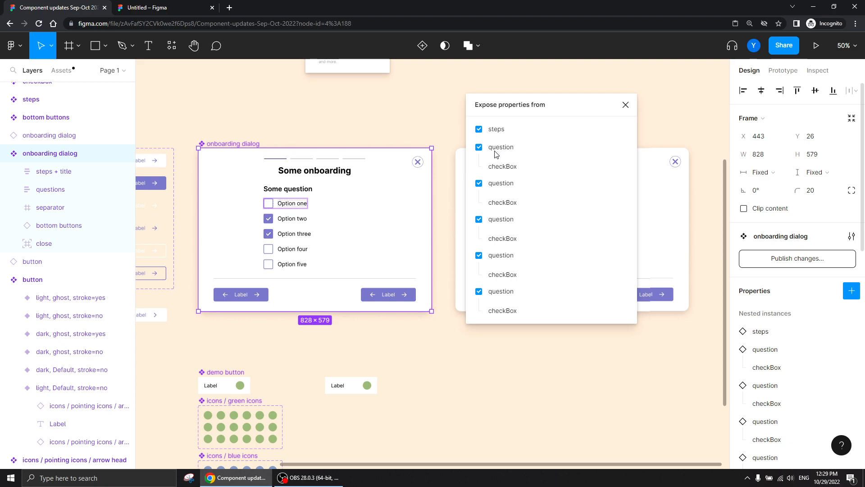
{"action": "left_click_drag", "start_coordinate": [569, 116], "coordinate": [755, 133]}
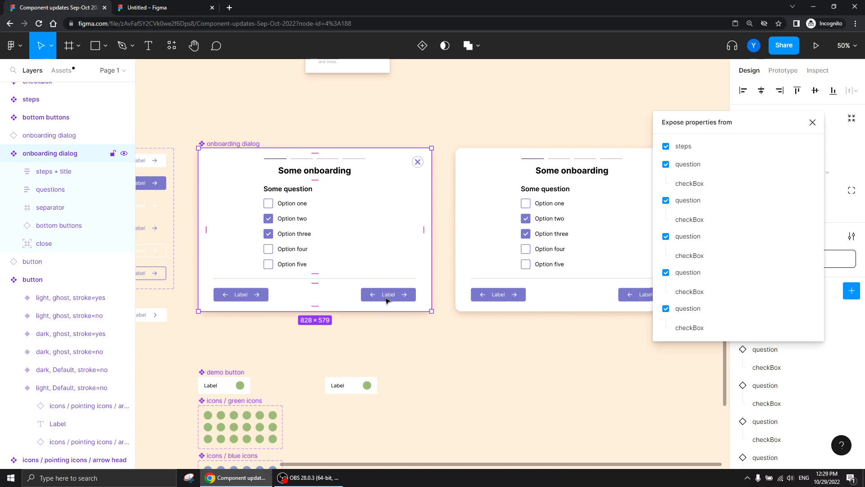
Step: Expose the properties of both nested button instances on the bottom buttons main component
{"action": "left_click_drag", "start_coordinate": [166, 367], "coordinate": [501, 296]}
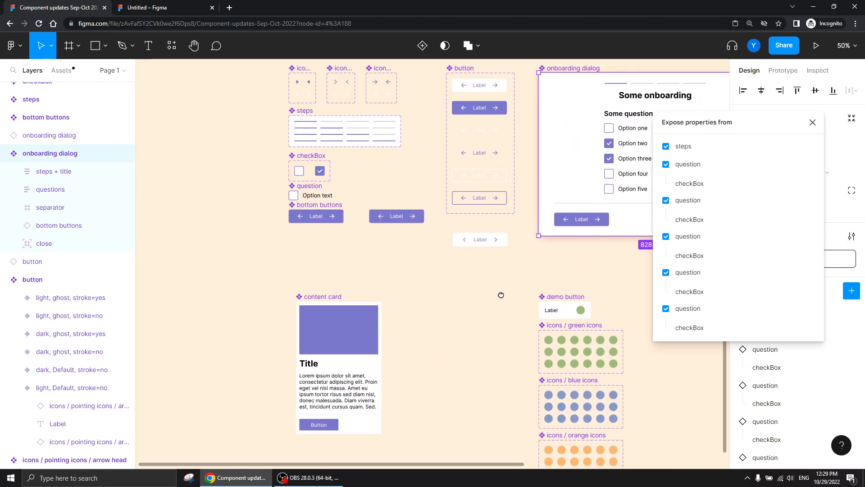
{"action": "left_click", "coordinate": [319, 207]}
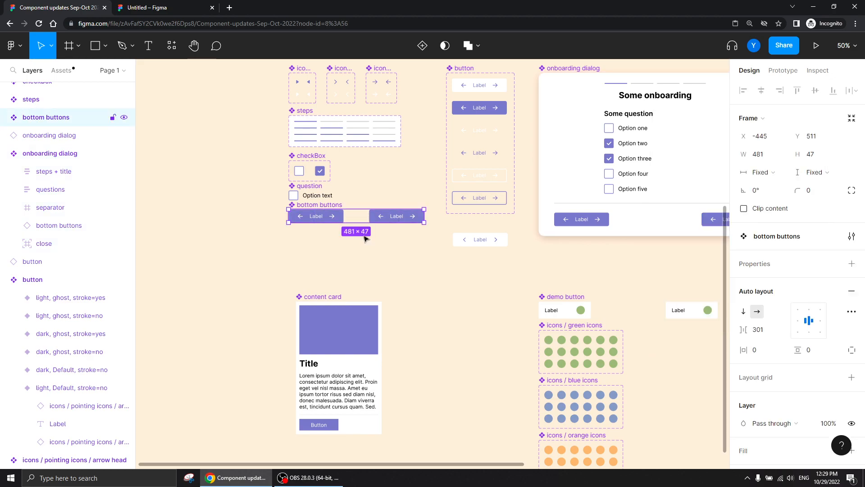
{"action": "left_click", "coordinate": [851, 263]}
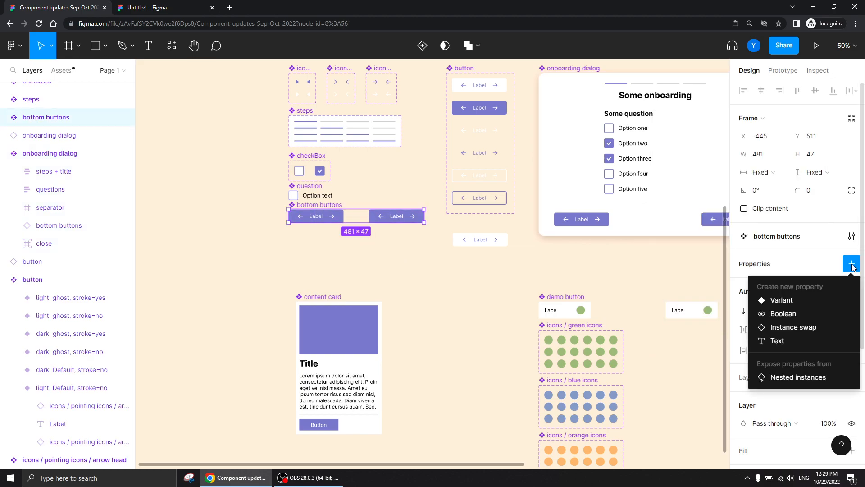
{"action": "left_click", "coordinate": [797, 378]}
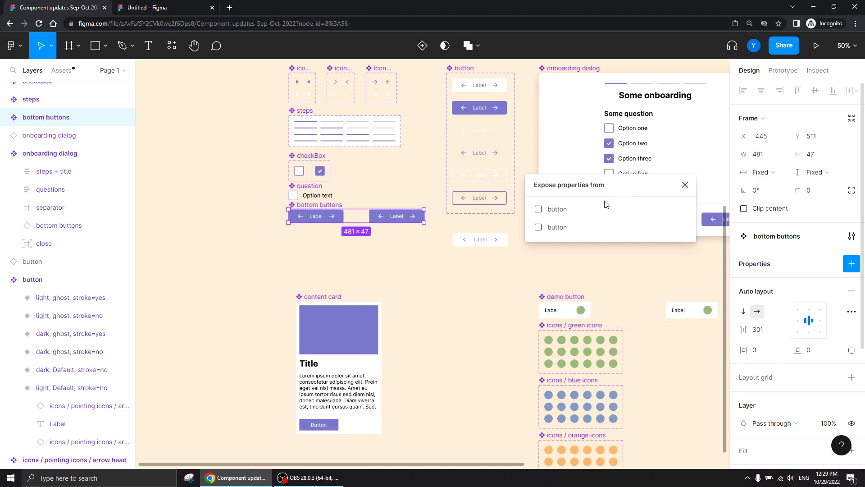
{"action": "left_click", "coordinate": [538, 209]}
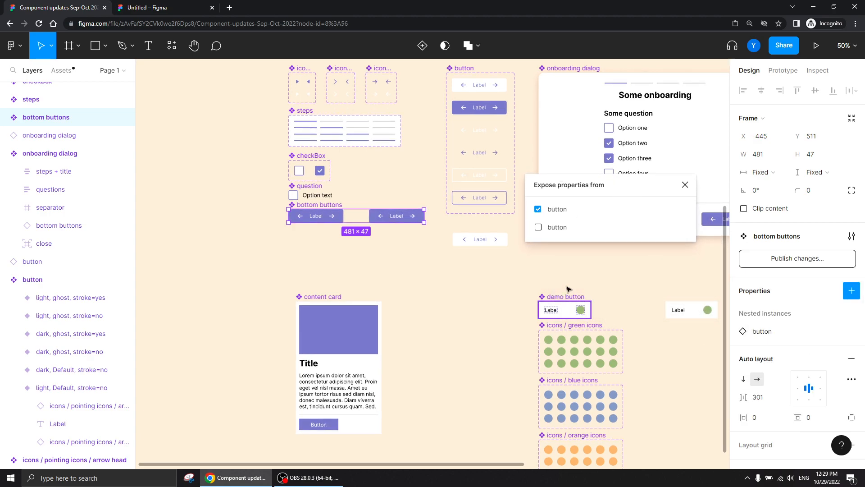
{"action": "left_click", "coordinate": [538, 227]}
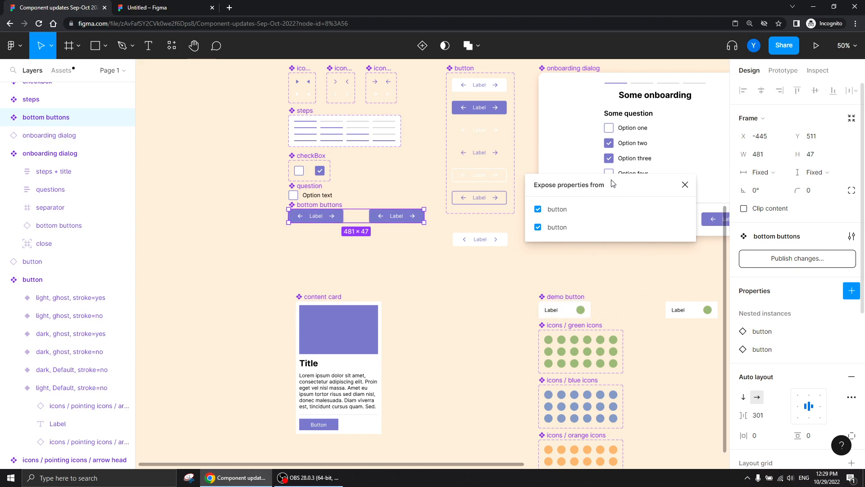
{"action": "left_click", "coordinate": [685, 184]}
Step: Expose the nested bottom buttons instance, including its two buttons, on the onboarding dialog main component
{"action": "left_click_drag", "start_coordinate": [680, 270], "coordinate": [293, 285]}
{"action": "left_click", "coordinate": [182, 90]}
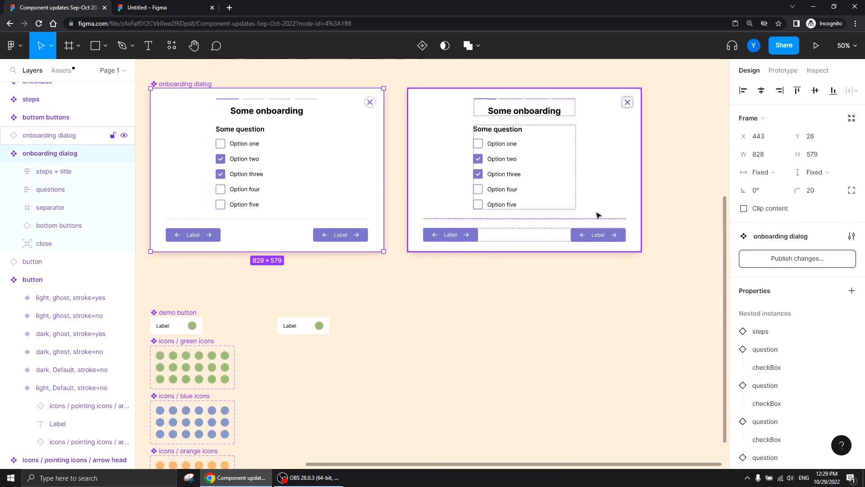
{"action": "left_click", "coordinate": [852, 290]}
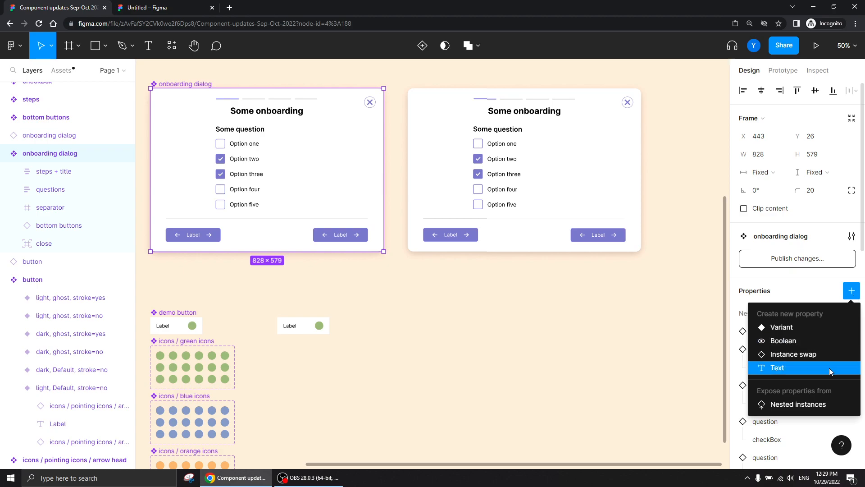
{"action": "left_click", "coordinate": [802, 404]}
{"action": "left_click_drag", "start_coordinate": [620, 216], "coordinate": [621, 99]}
{"action": "scroll", "coordinate": [592, 269], "scroll_direction": "down", "scroll_amount": 2}
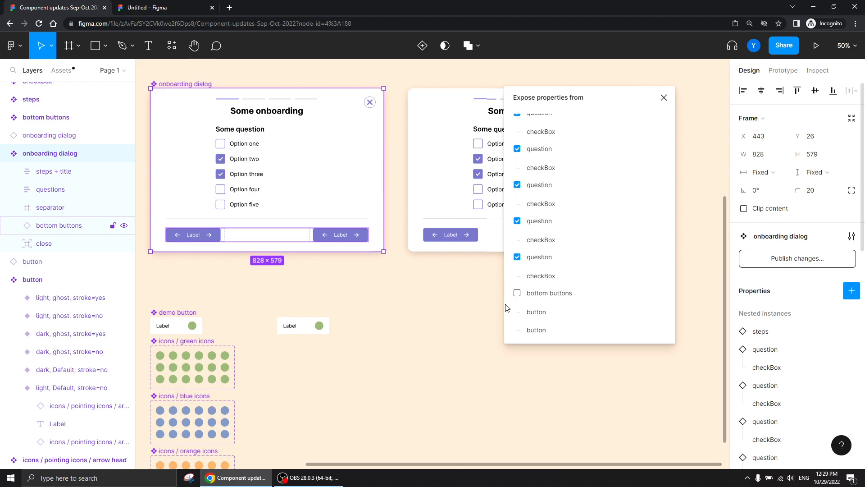
{"action": "left_click", "coordinate": [517, 293]}
{"action": "left_click", "coordinate": [664, 97]}
Step: Check the exposed properties of the onboarding dialog instance, including those of its two bottom buttons
{"action": "left_click", "coordinate": [453, 133]}
{"action": "scroll", "coordinate": [804, 252], "scroll_direction": "down", "scroll_amount": 6}
{"action": "scroll", "coordinate": [807, 259], "scroll_direction": "down", "scroll_amount": 2}
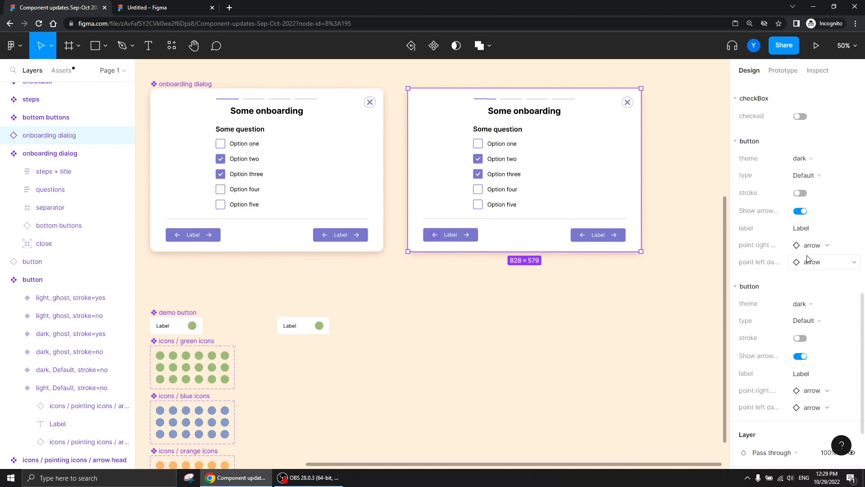
{"action": "scroll", "coordinate": [807, 259], "scroll_direction": "up", "scroll_amount": 10}
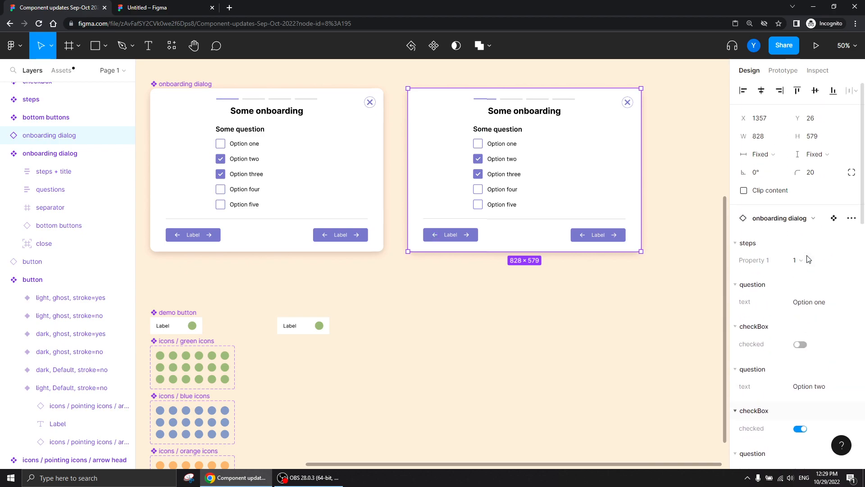
{"action": "scroll", "coordinate": [809, 259], "scroll_direction": "down", "scroll_amount": 1}
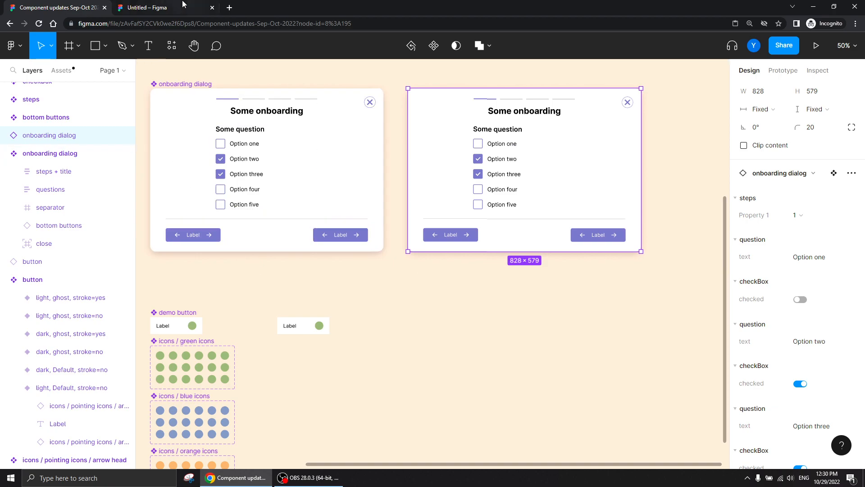
Step: Paste a copy of the onboarding dialog instance into the Untitled file, below the demo button
{"action": "left_click", "coordinate": [165, 7]}
{"action": "scroll", "coordinate": [353, 212], "scroll_direction": "down", "scroll_amount": 3}
{"action": "key", "text": "minus"}
{"action": "left_click_drag", "start_coordinate": [367, 244], "coordinate": [332, 149]}
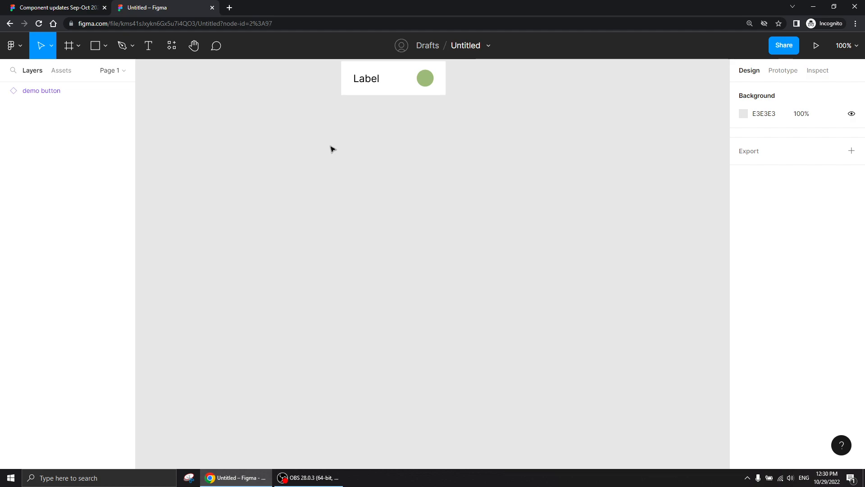
{"action": "key", "text": "ctrl+v"}
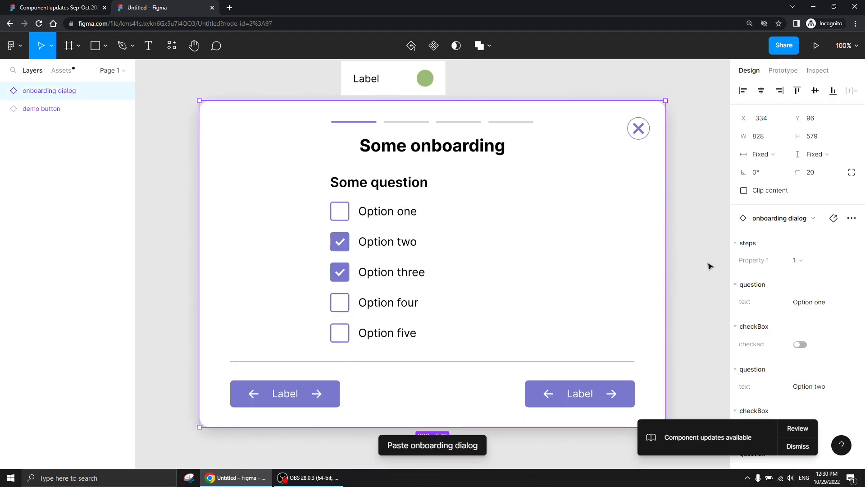
Step: Move the pasted onboarding dialog further away from the demo button, to about X -363, Y 160
{"action": "scroll", "coordinate": [809, 245], "scroll_direction": "down", "scroll_amount": 5}
{"action": "scroll", "coordinate": [810, 246], "scroll_direction": "down", "scroll_amount": 10}
{"action": "scroll", "coordinate": [806, 247], "scroll_direction": "up", "scroll_amount": 4}
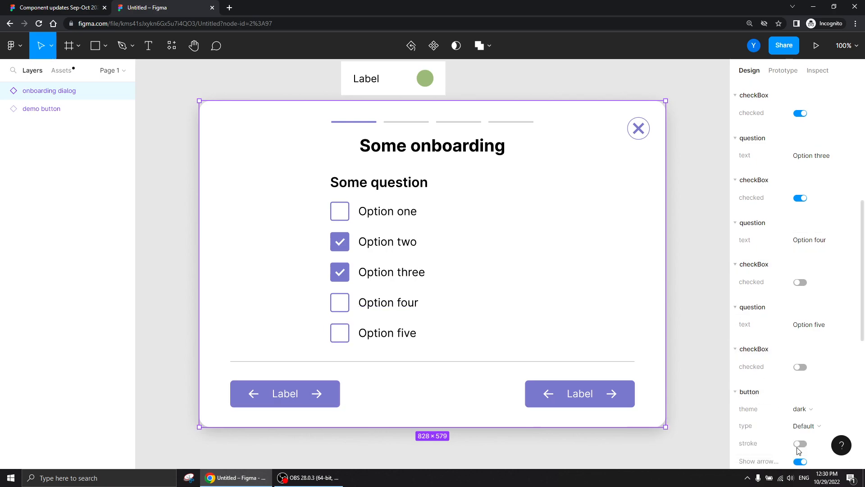
{"action": "left_click_drag", "start_coordinate": [443, 197], "coordinate": [433, 235]}
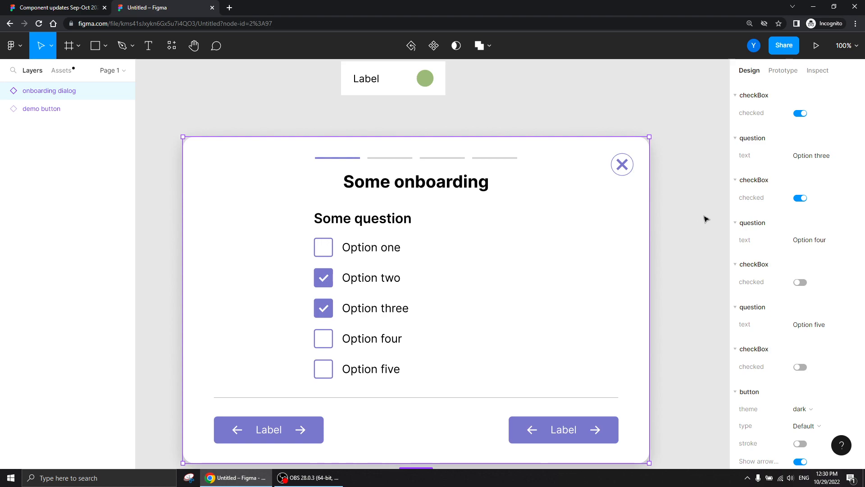
{"action": "key", "text": "ctrl+minus"}
{"action": "left_click_drag", "start_coordinate": [621, 269], "coordinate": [633, 230]}
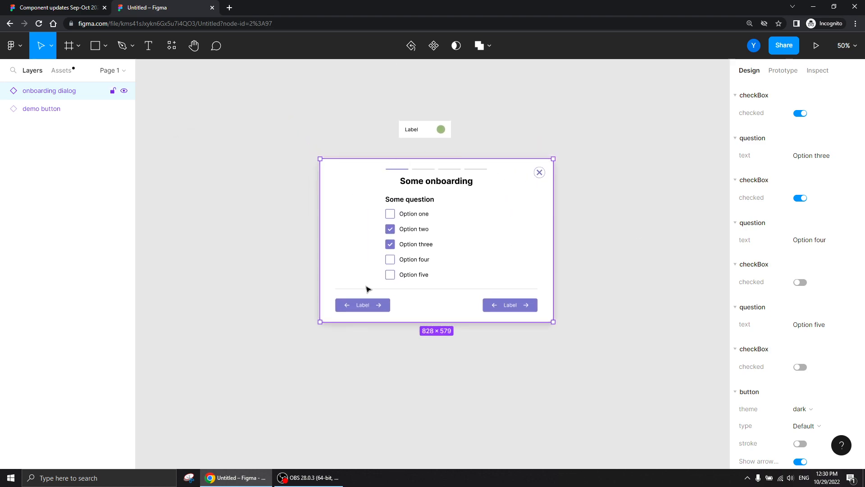
Step: Examine the pasted dialog's exposed steps, question, checkBox and button properties, collapsing and re-expanding the first button's group
{"action": "scroll", "coordinate": [789, 224], "scroll_direction": "up", "scroll_amount": 6}
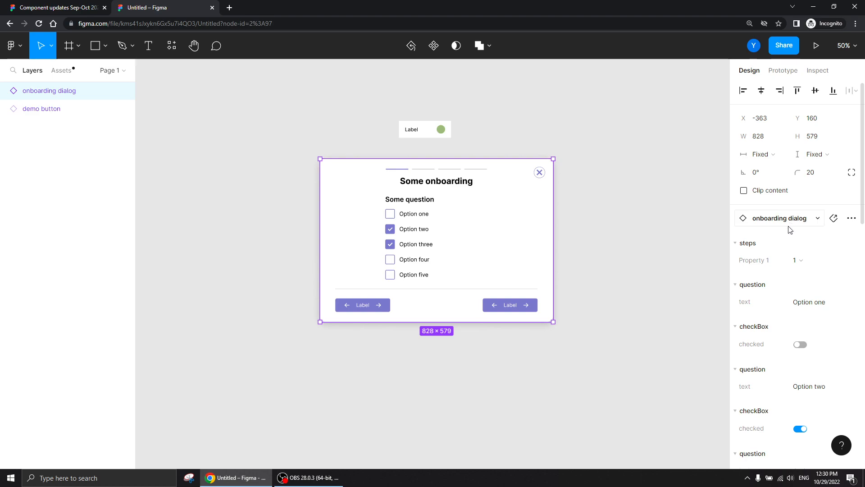
{"action": "scroll", "coordinate": [775, 218], "scroll_direction": "down", "scroll_amount": 1}
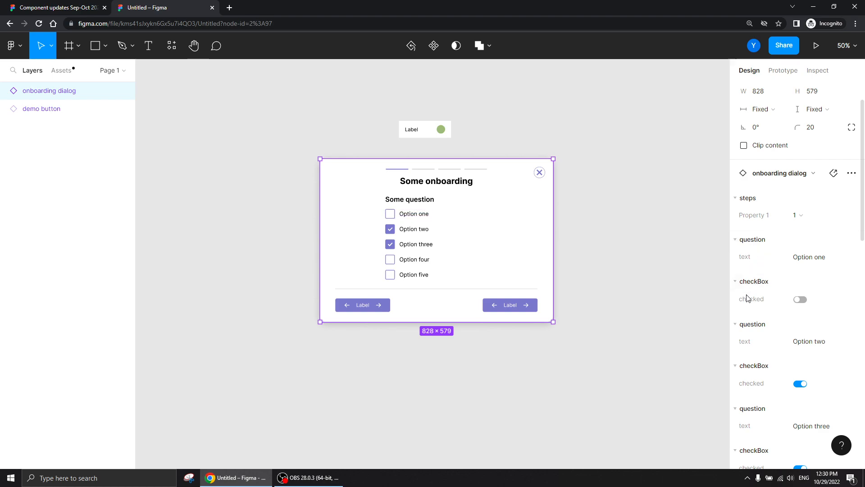
{"action": "scroll", "coordinate": [779, 260], "scroll_direction": "down", "scroll_amount": 6}
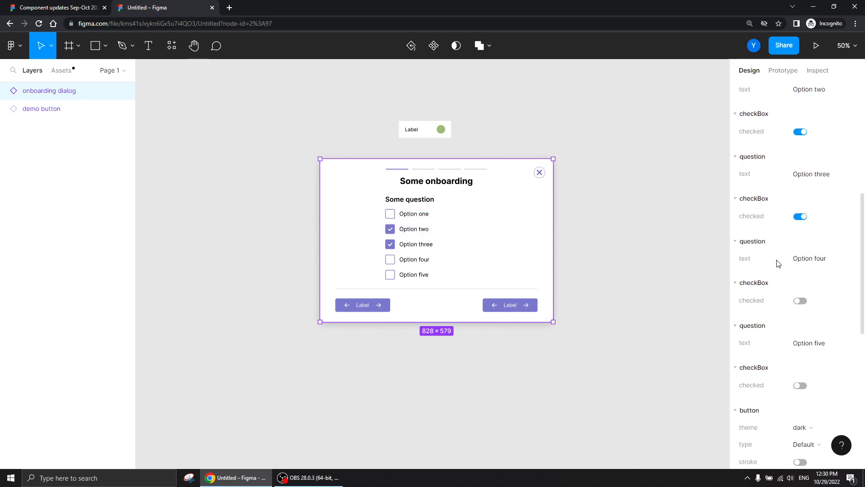
{"action": "scroll", "coordinate": [779, 257], "scroll_direction": "down", "scroll_amount": 4}
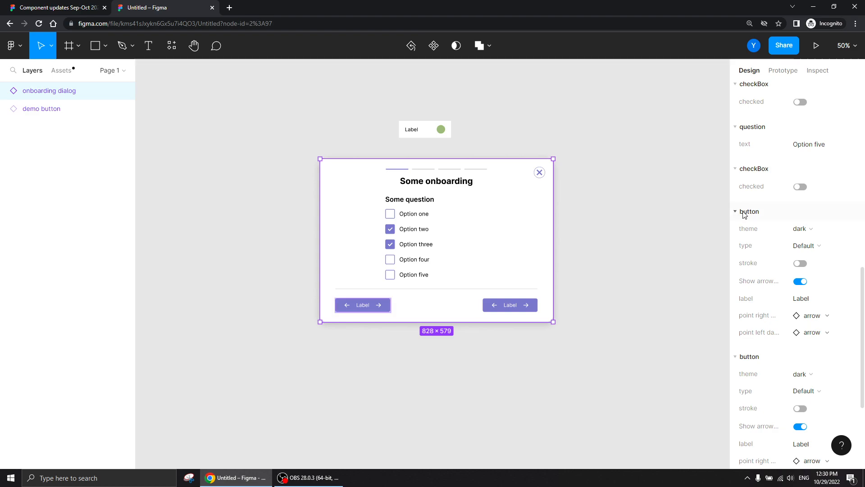
{"action": "left_click_drag", "start_coordinate": [477, 358], "coordinate": [514, 322]}
{"action": "key", "text": "plus"}
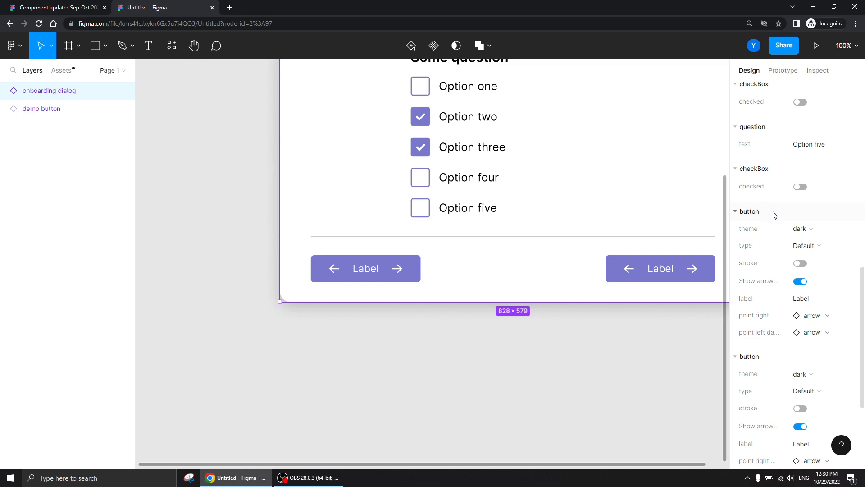
{"action": "left_click", "coordinate": [762, 215]}
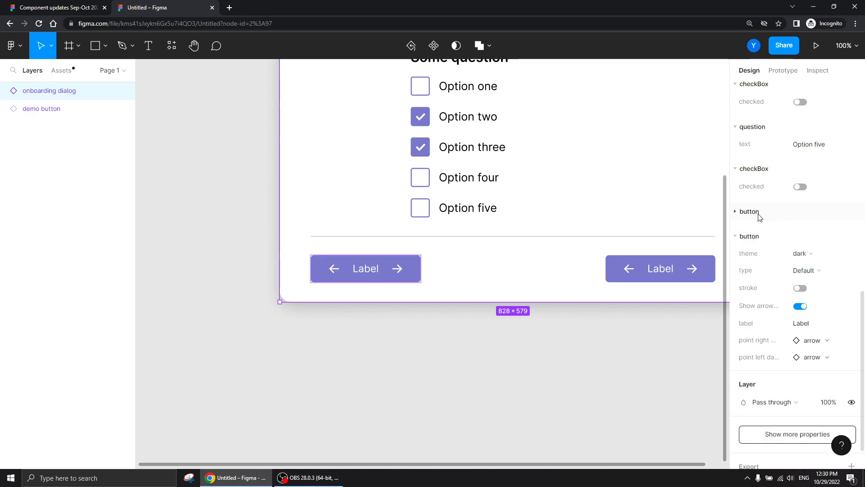
{"action": "left_click", "coordinate": [763, 216]}
{"action": "left_click", "coordinate": [736, 217]}
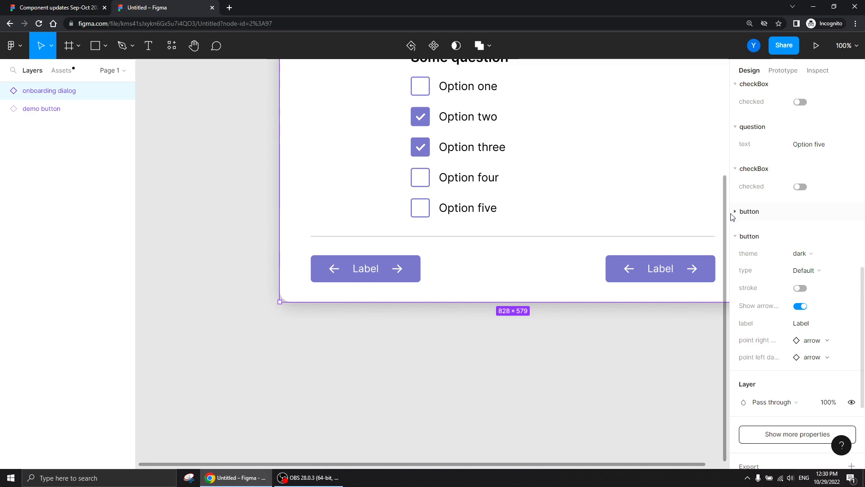
{"action": "left_click", "coordinate": [736, 218]}
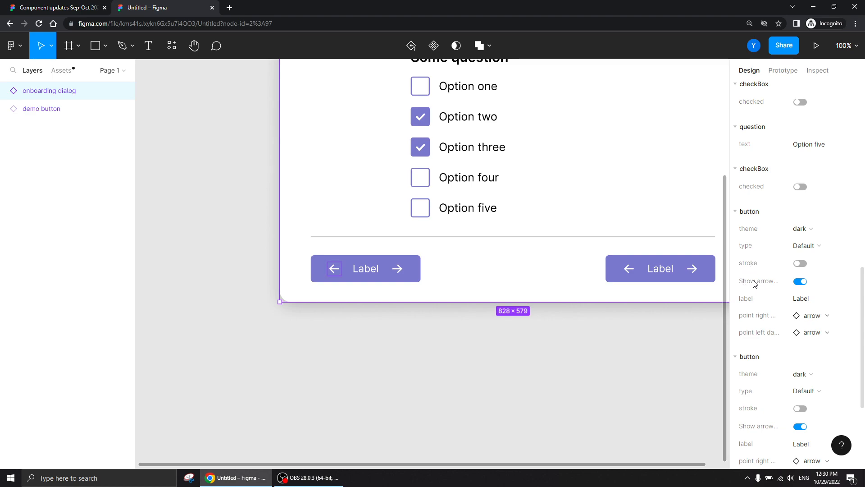
Step: Hide and restore the left arrow of the dialog's left button, and switch its stroke on and off again
{"action": "left_click", "coordinate": [799, 282]}
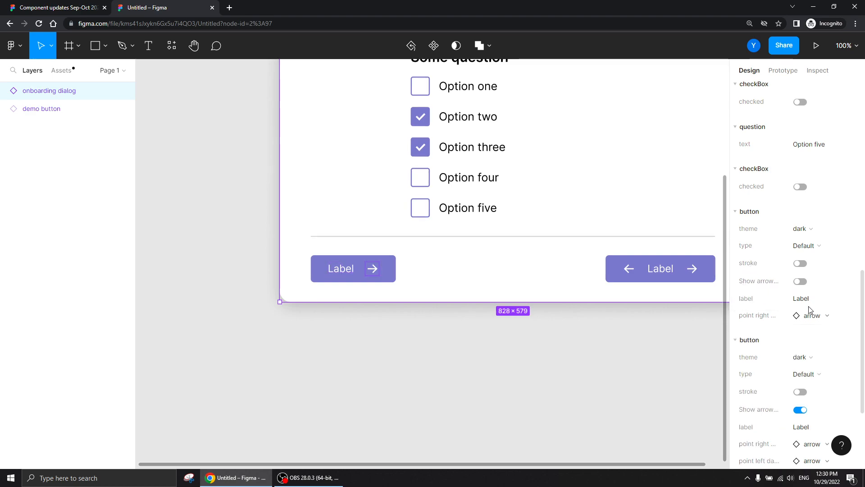
{"action": "left_click", "coordinate": [801, 282]}
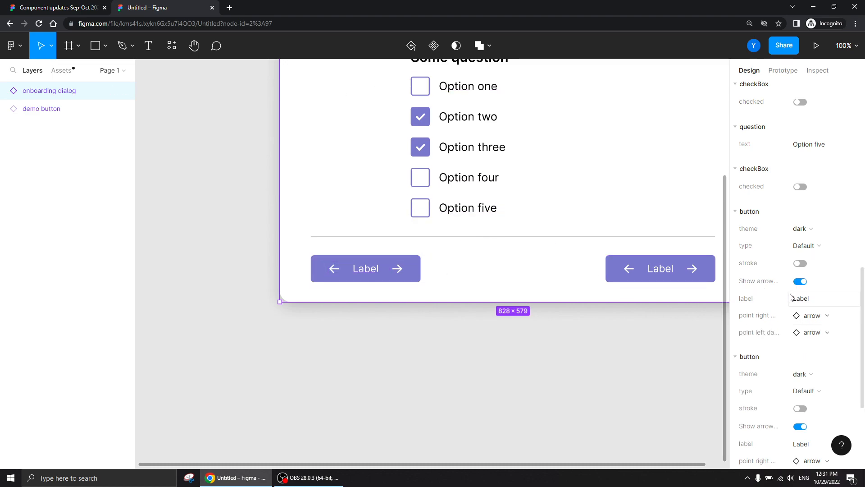
{"action": "left_click", "coordinate": [801, 264]}
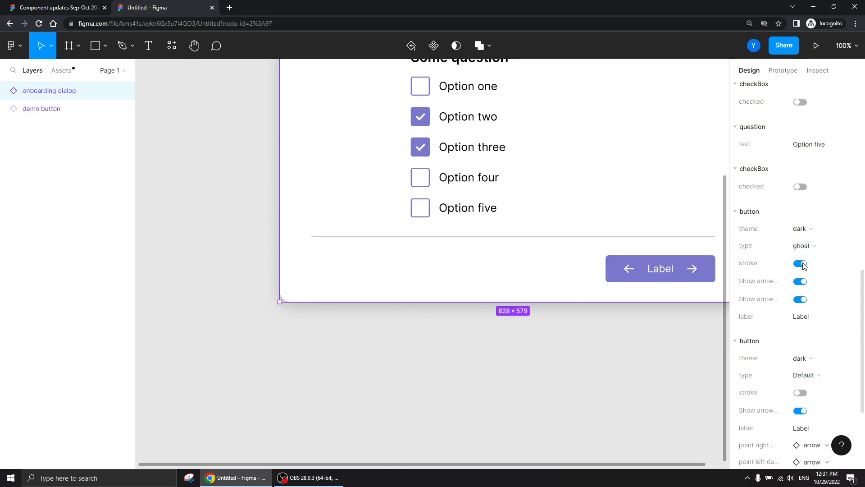
{"action": "left_click", "coordinate": [798, 266]}
Step: Set the theme of the left button nested in the pasted onboarding dialog to light
{"action": "left_click", "coordinate": [585, 353]}
{"action": "left_click", "coordinate": [655, 298]}
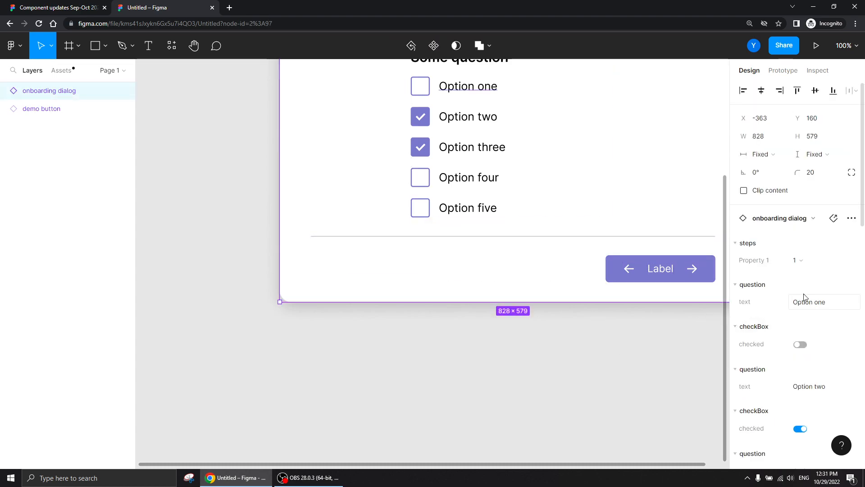
{"action": "scroll", "coordinate": [503, 262], "scroll_direction": "right", "scroll_amount": 3}
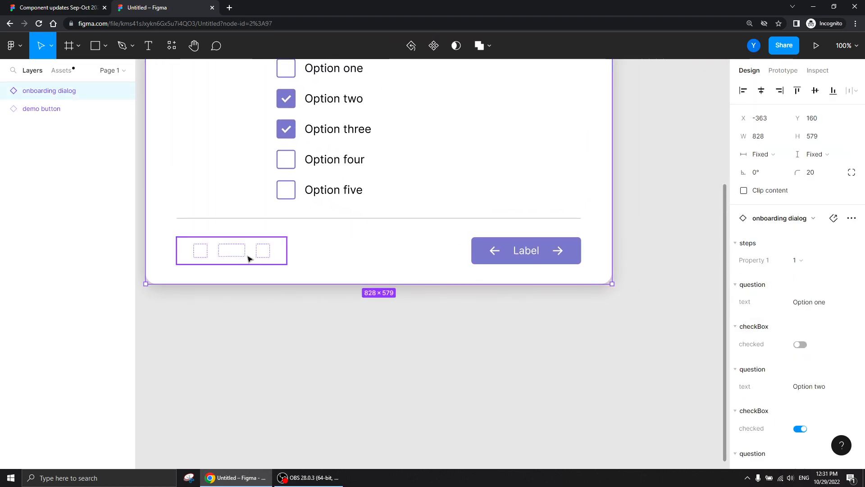
{"action": "double_click", "coordinate": [279, 257]}
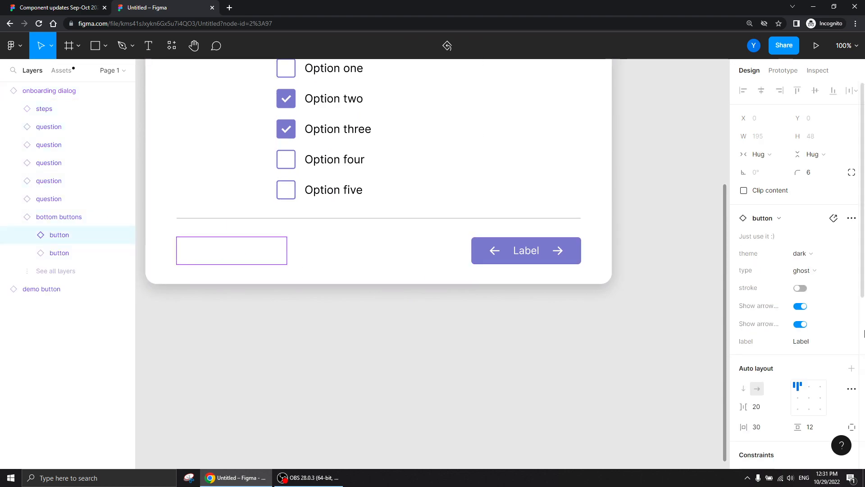
{"action": "left_click", "coordinate": [805, 254]}
{"action": "left_click", "coordinate": [809, 266]}
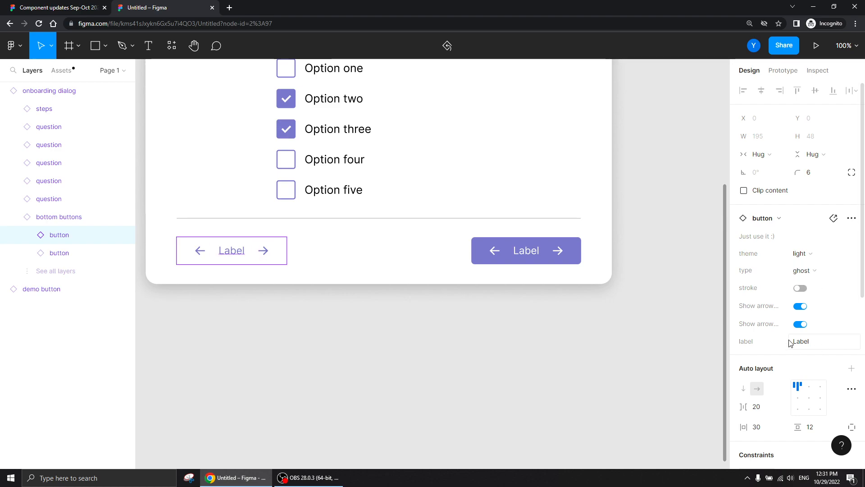
Step: Keep the left button's type as ghost, turn on its stroke and hide its right arrow
{"action": "left_click", "coordinate": [803, 271]}
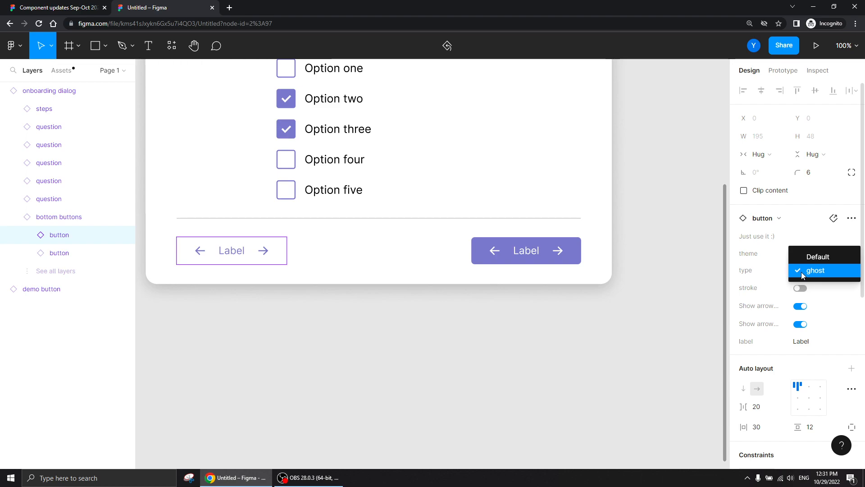
{"action": "left_click", "coordinate": [801, 272]}
{"action": "left_click", "coordinate": [801, 288]}
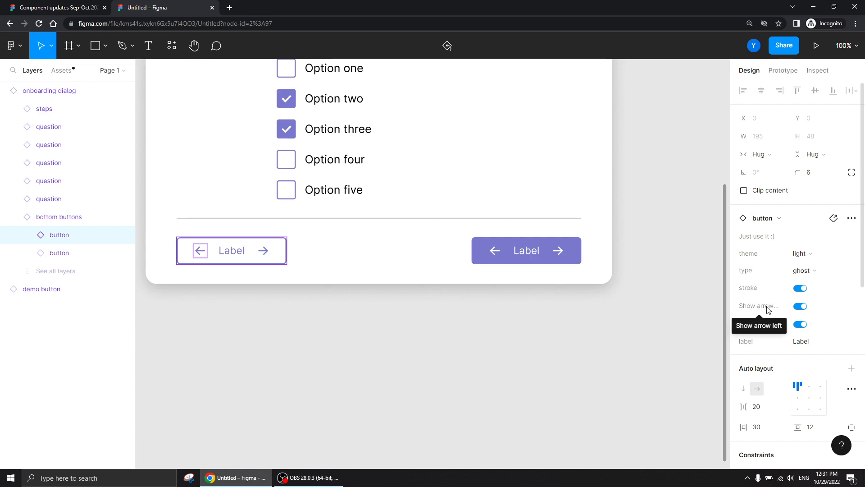
{"action": "left_click", "coordinate": [800, 324]}
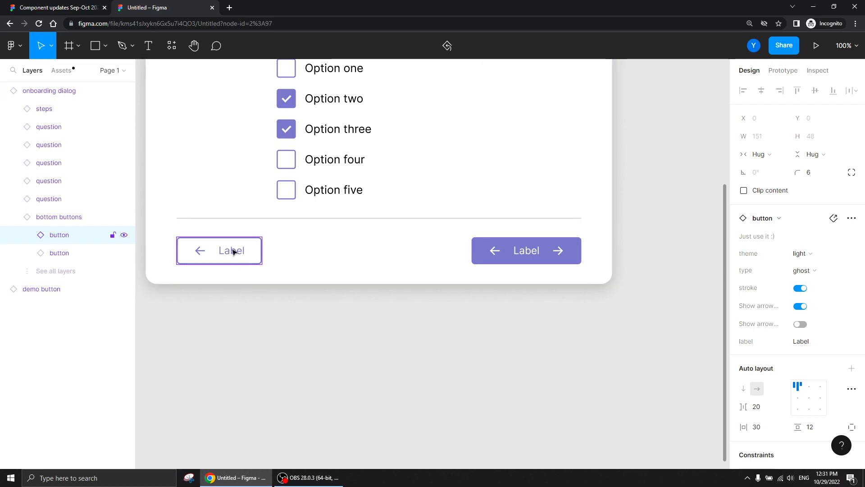
Step: Change the label of the dialog's left button to "back"
{"action": "left_click", "coordinate": [808, 347]}
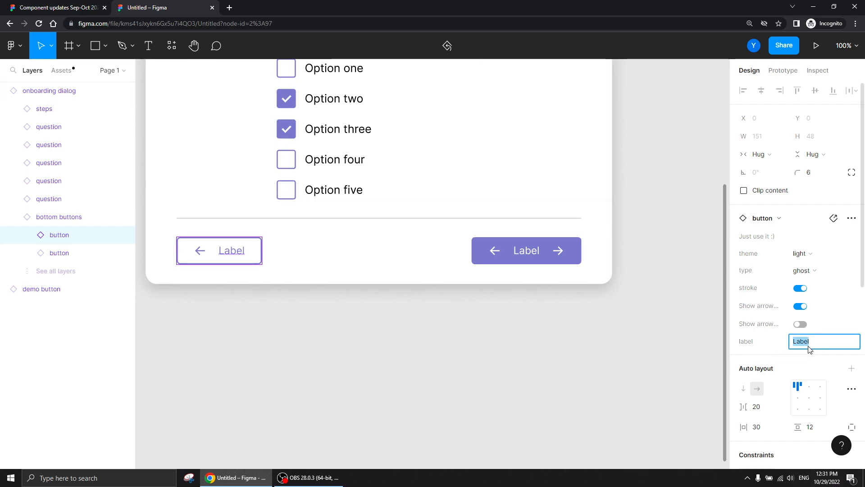
{"action": "type", "text": "ba"}
{"action": "key", "text": "Return"}
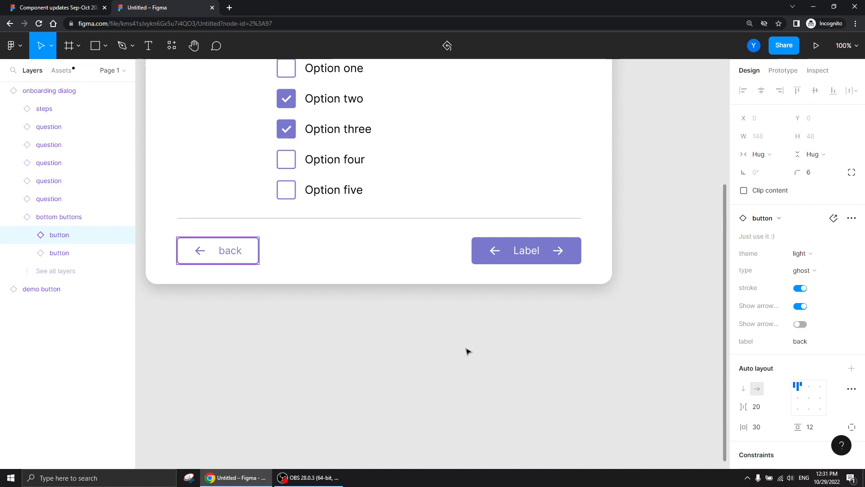
{"action": "left_click", "coordinate": [535, 372]}
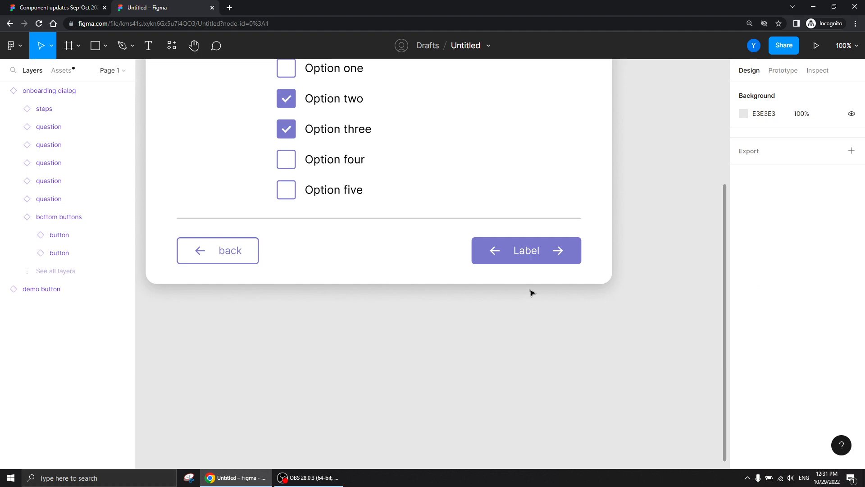
Step: Inspect the properties of the right button nested in the dialog, including its icon swap options
{"action": "left_click", "coordinate": [514, 253]}
{"action": "left_click", "coordinate": [535, 251], "text": "ctrl"}
{"action": "left_click", "coordinate": [580, 250]}
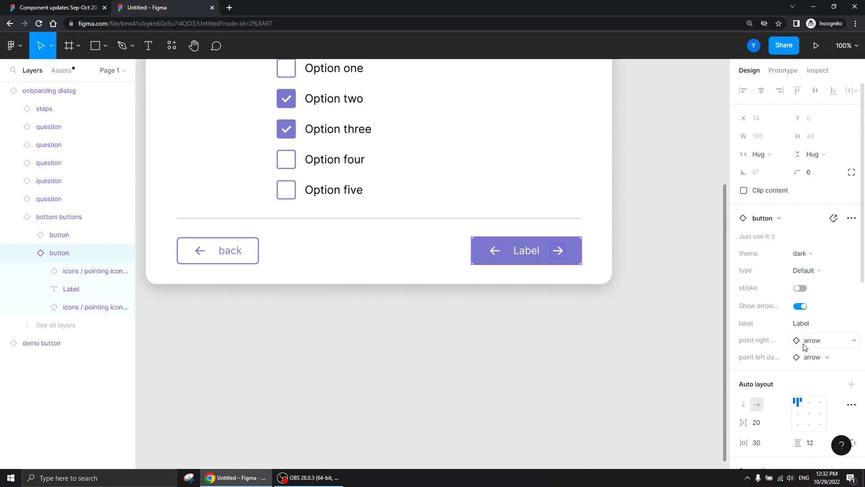
{"action": "left_click", "coordinate": [289, 329]}
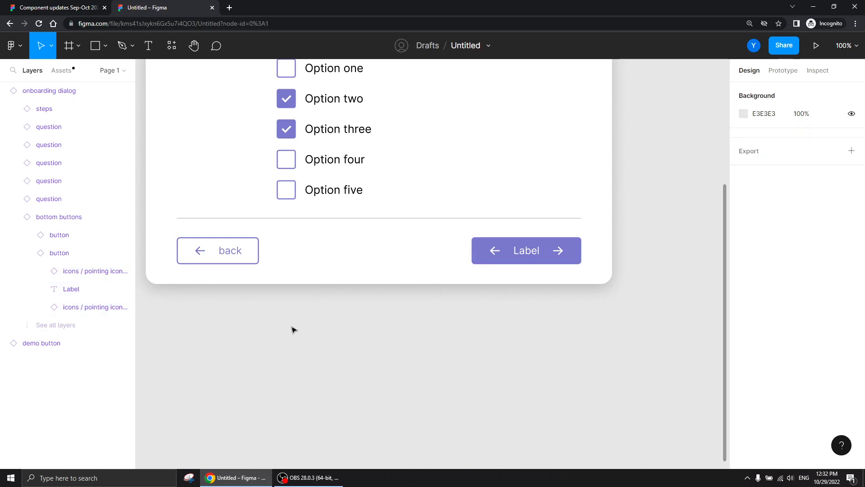
Step: Switch to the Component updates Sep-Oct 2022 file and review the feature list frame and the components below it
{"action": "left_click", "coordinate": [72, 9]}
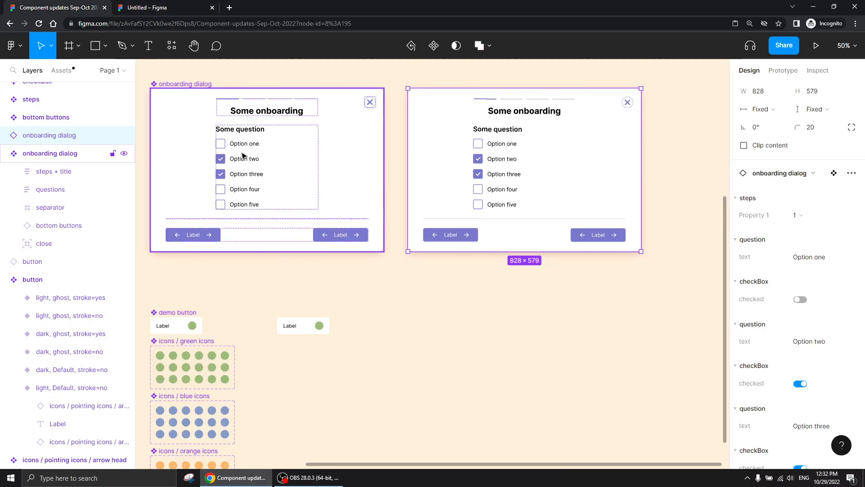
{"action": "left_click_drag", "start_coordinate": [372, 315], "coordinate": [514, 327]}
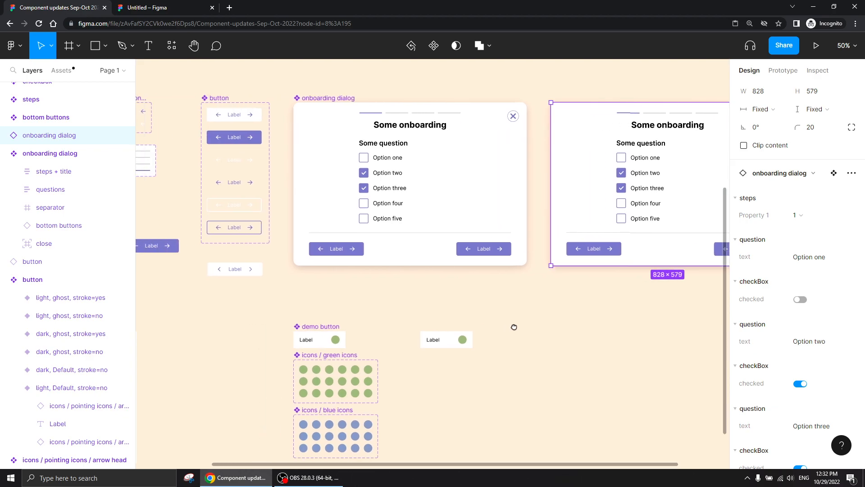
{"action": "left_click", "coordinate": [534, 331]}
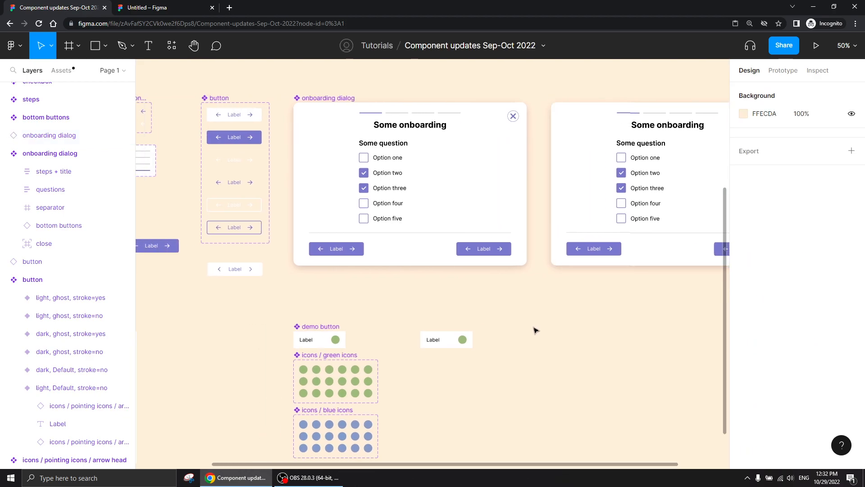
{"action": "left_click_drag", "start_coordinate": [243, 140], "coordinate": [507, 435]}
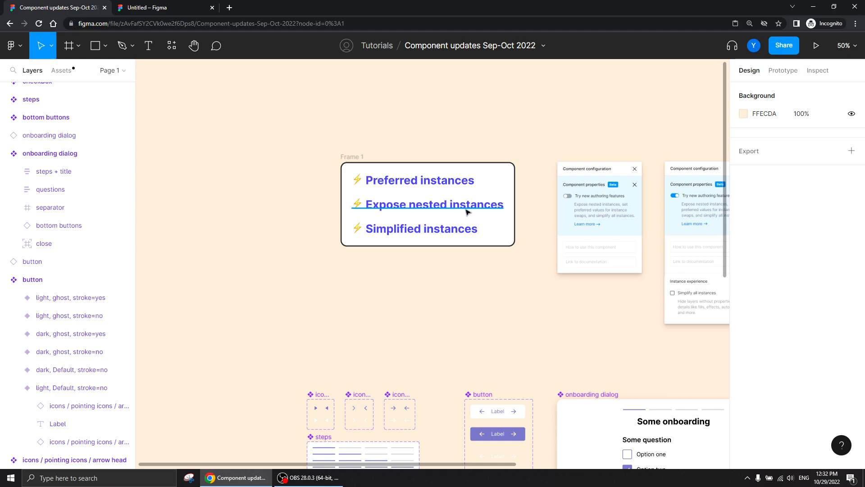
{"action": "left_click_drag", "start_coordinate": [455, 344], "coordinate": [354, 159]}
{"action": "left_click_drag", "start_coordinate": [338, 319], "coordinate": [324, 175]}
{"action": "left_click_drag", "start_coordinate": [361, 325], "coordinate": [460, 234]}
{"action": "scroll", "coordinate": [398, 185], "scroll_direction": "up", "scroll_amount": 7}
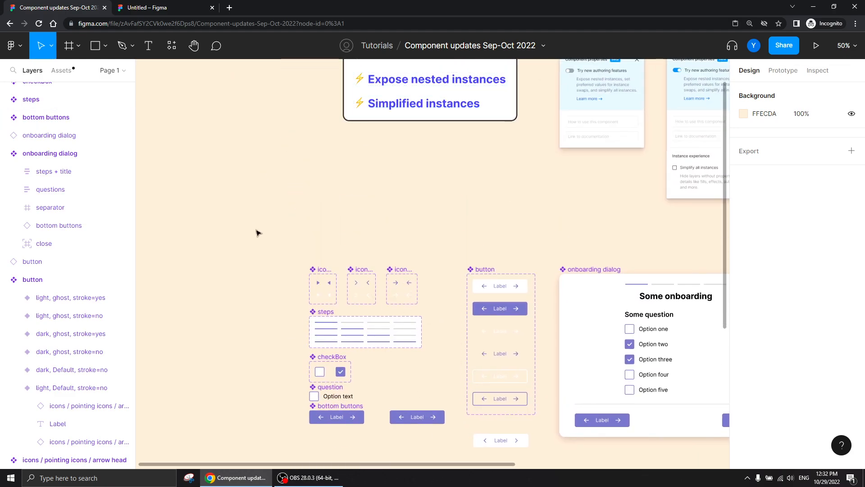
Step: Place an instance of the content card component beside the original and expand the instance's layers
{"action": "scroll", "coordinate": [261, 293], "scroll_direction": "down", "scroll_amount": 5}
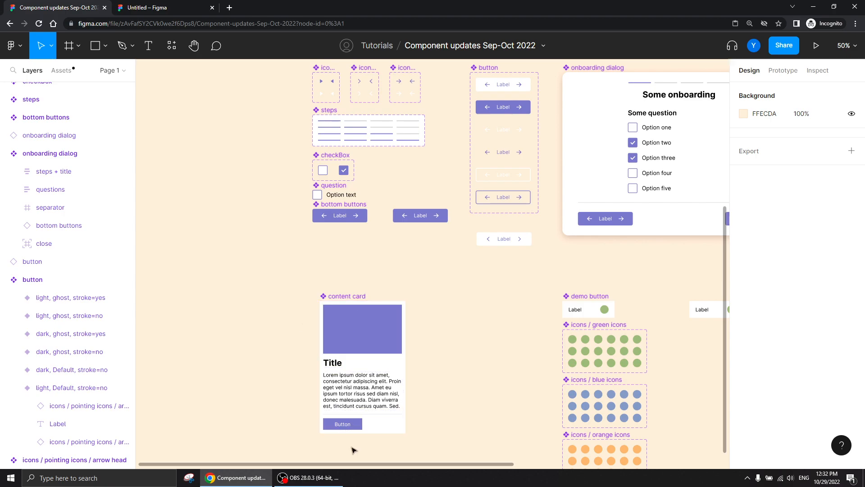
{"action": "scroll", "coordinate": [316, 310], "scroll_direction": "down", "scroll_amount": 3}
{"action": "scroll", "coordinate": [316, 309], "scroll_direction": "left", "scroll_amount": 2}
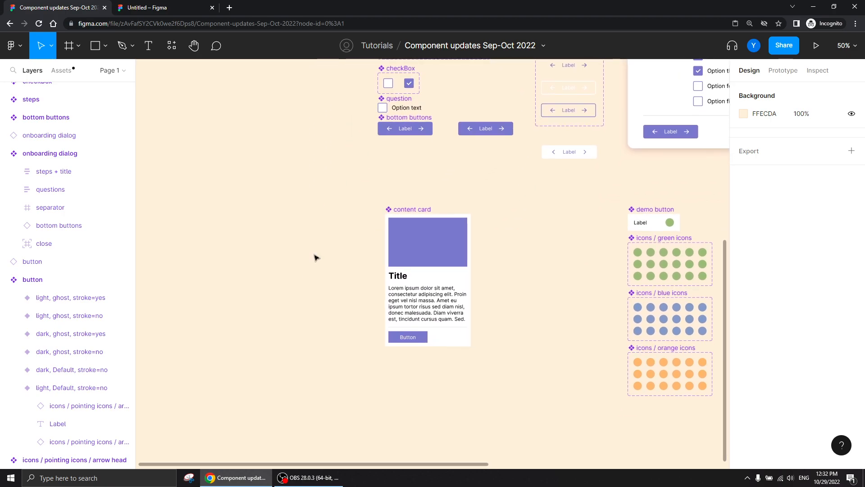
{"action": "key", "text": "shift+0"}
{"action": "left_click_drag", "start_coordinate": [332, 272], "coordinate": [307, 239]}
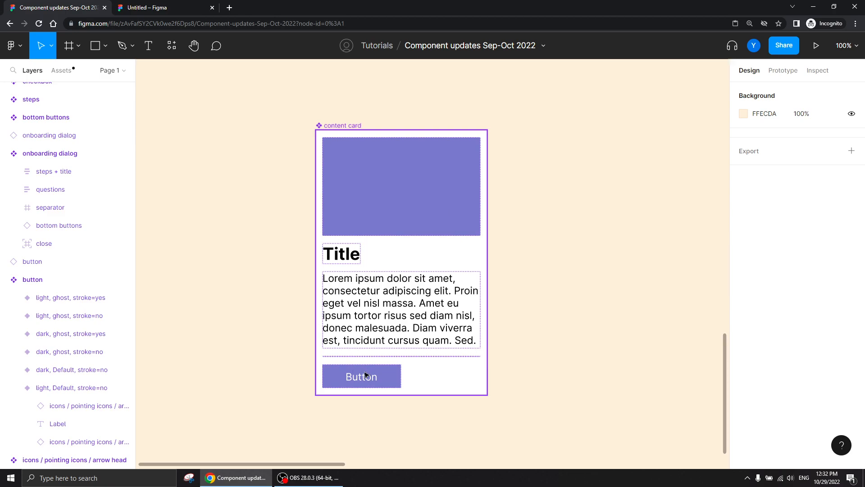
{"action": "left_click_drag", "start_coordinate": [345, 126], "coordinate": [579, 127]}
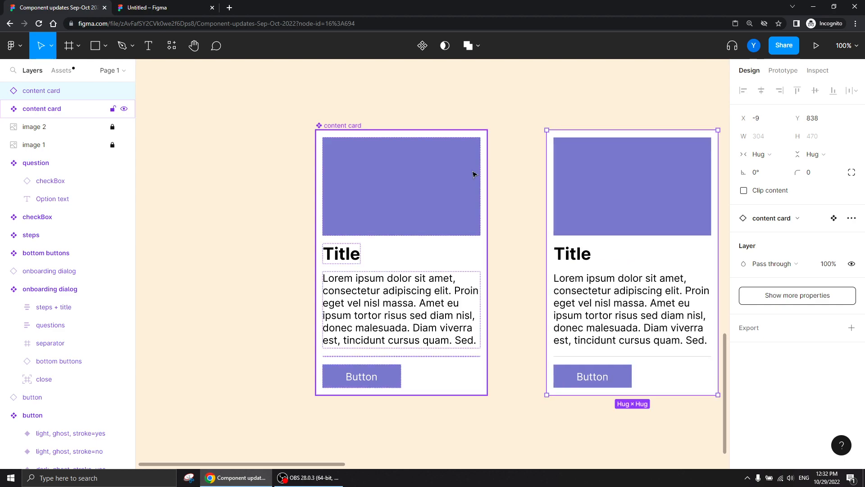
{"action": "left_click", "coordinate": [4, 90]}
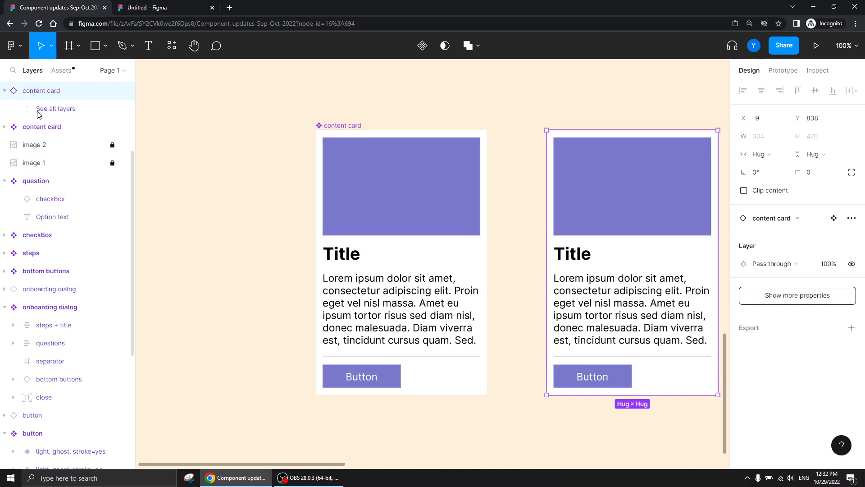
{"action": "left_click", "coordinate": [520, 116]}
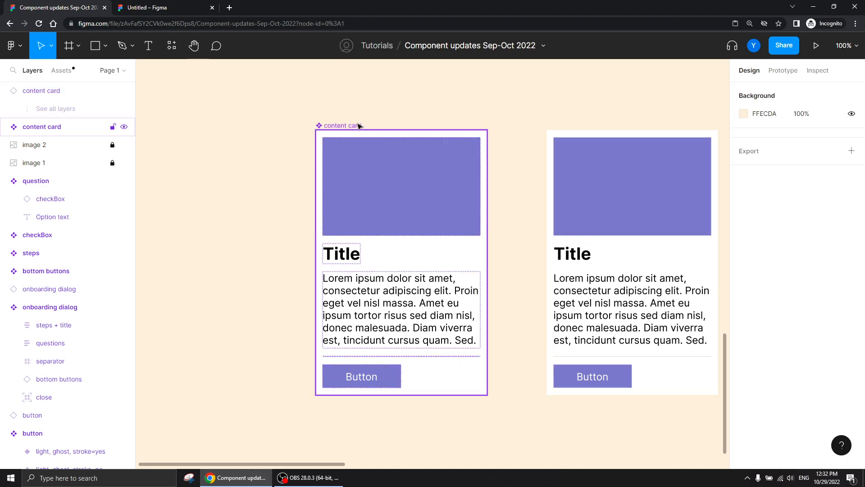
Step: Open the main content card's component configuration and turn off Simplify all instances
{"action": "left_click", "coordinate": [475, 191]}
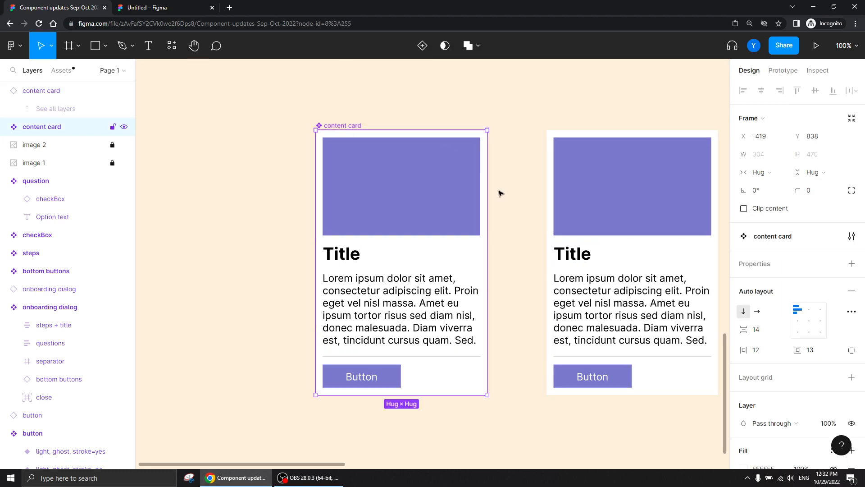
{"action": "left_click", "coordinate": [852, 239]}
{"action": "left_click_drag", "start_coordinate": [681, 229], "coordinate": [625, 118]}
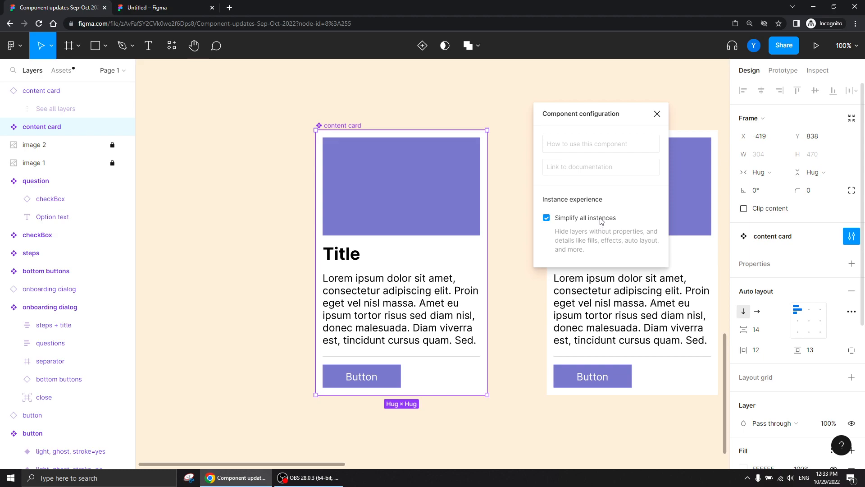
{"action": "left_click", "coordinate": [546, 219]}
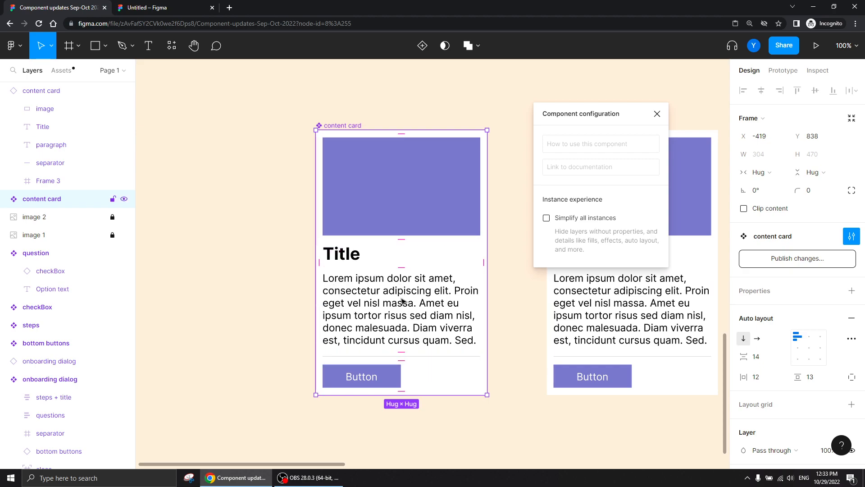
{"action": "left_click_drag", "start_coordinate": [648, 116], "coordinate": [446, 121]}
{"action": "left_click_drag", "start_coordinate": [639, 209], "coordinate": [606, 207]}
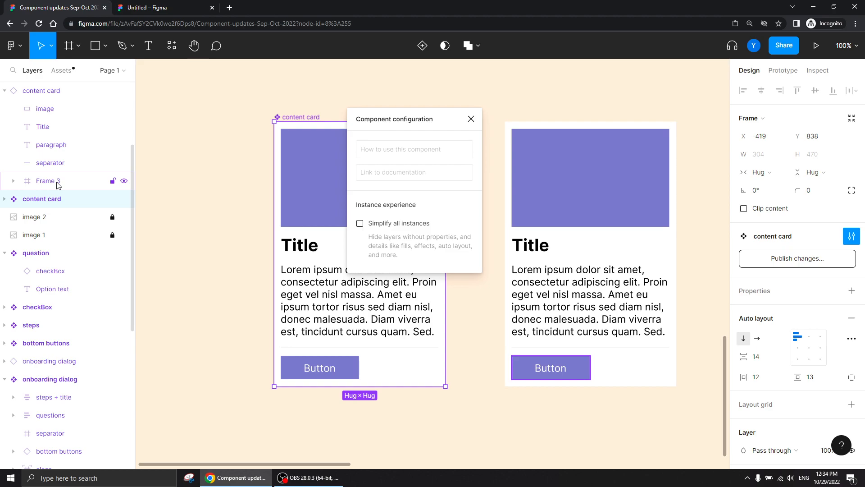
Step: Turn Simplify all instances back on for the content card and reveal all layers of its instance
{"action": "left_click", "coordinate": [360, 224]}
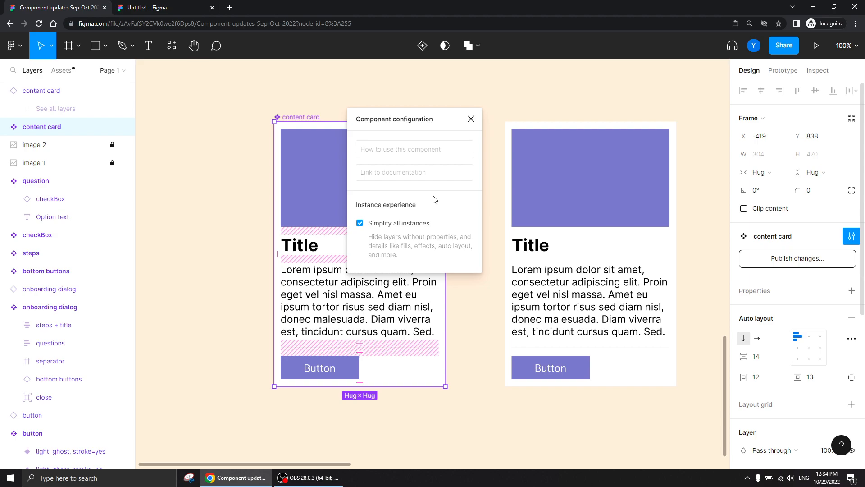
{"action": "left_click", "coordinate": [51, 110]}
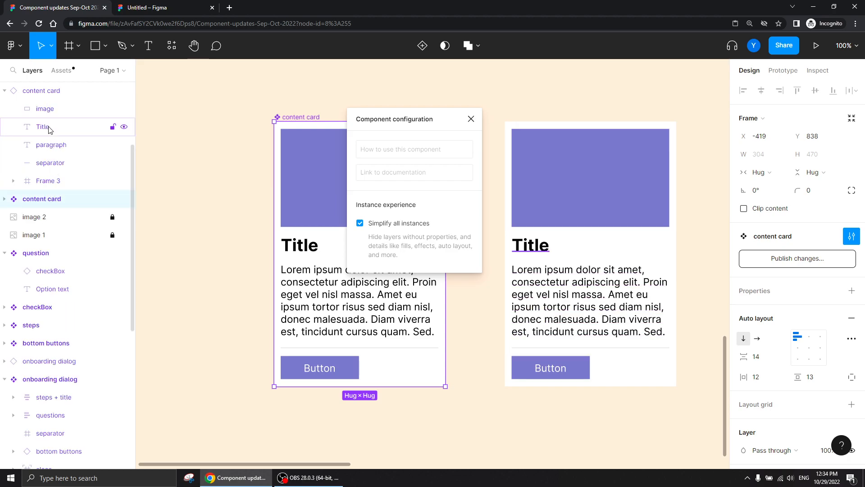
{"action": "left_click", "coordinate": [539, 86]}
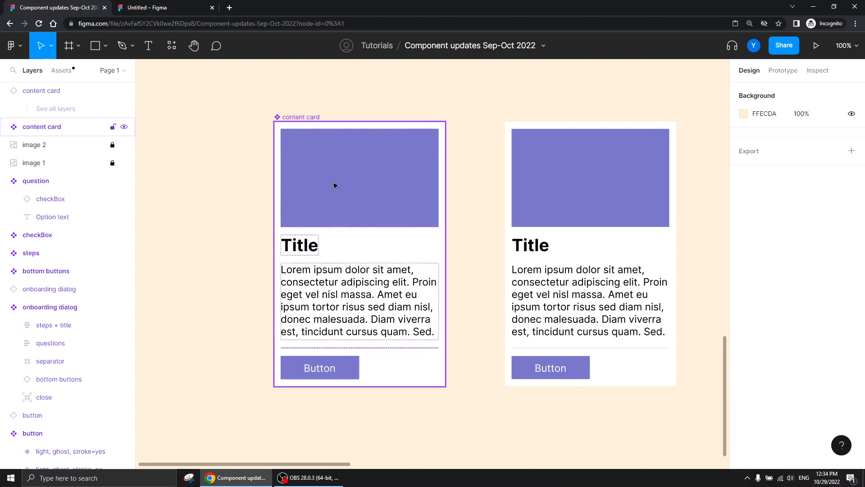
Step: Create a component property named Show image with value True for the image layer of the main content card
{"action": "double_click", "coordinate": [352, 173]}
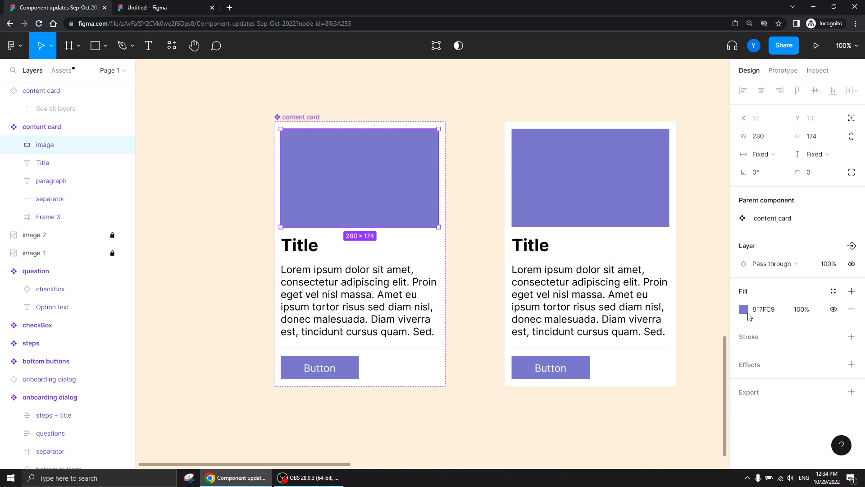
{"action": "left_click", "coordinate": [852, 247]}
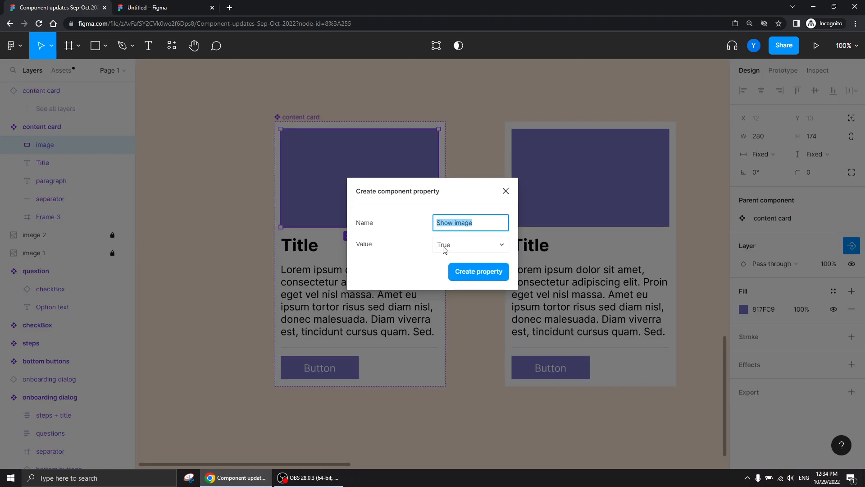
{"action": "left_click", "coordinate": [478, 272]}
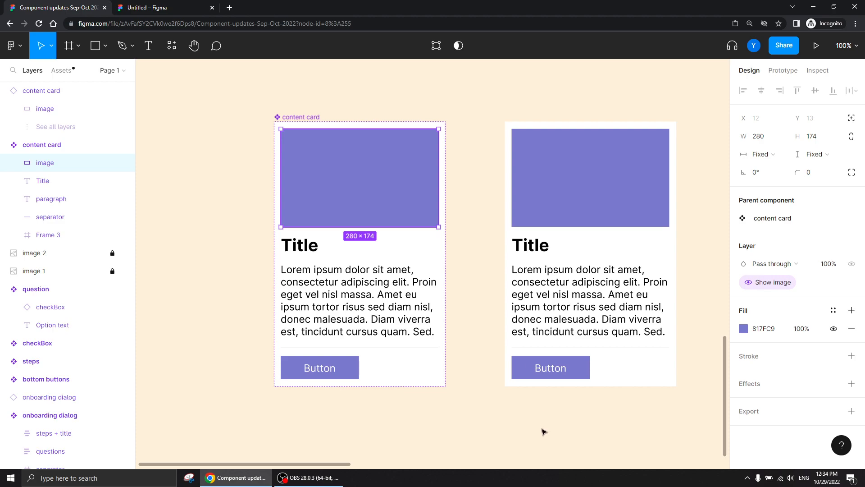
Step: Hide the image in the content card instance by switching off its Show image property
{"action": "left_click", "coordinate": [490, 339]}
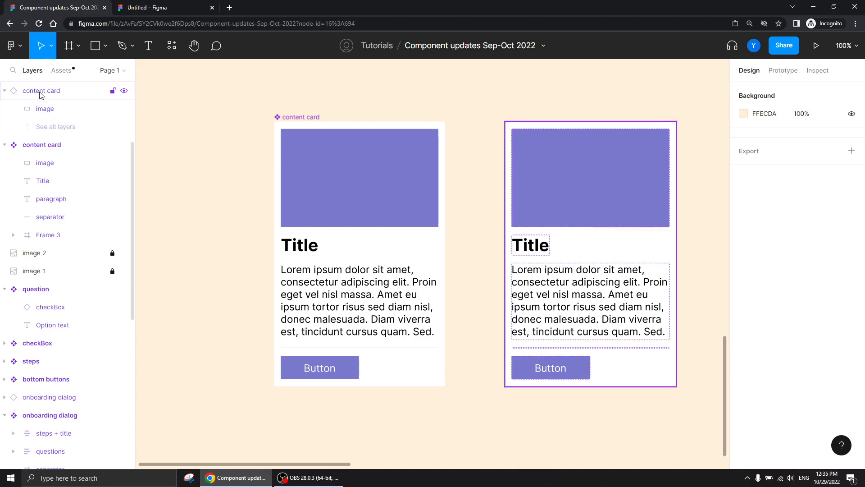
{"action": "left_click", "coordinate": [39, 92]}
{"action": "left_click", "coordinate": [800, 237]}
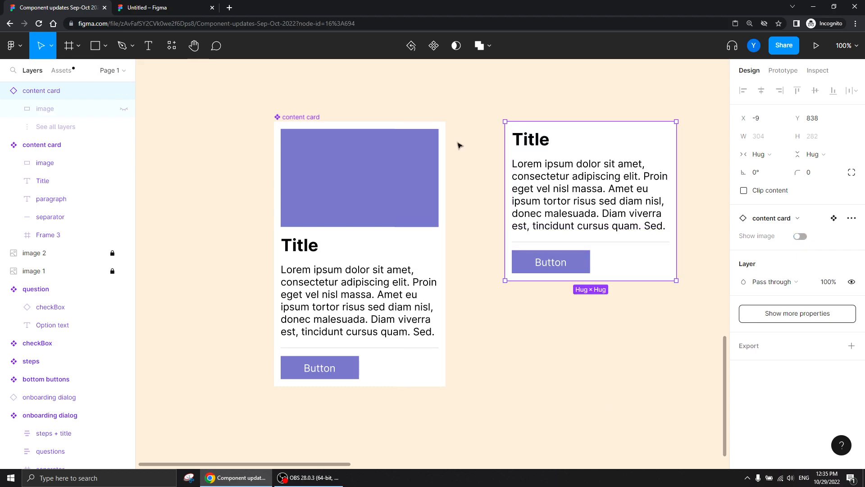
Step: Create a text property named "title" with the value Title for the heading of the main content card
{"action": "left_click", "coordinate": [303, 250]}
{"action": "left_click", "coordinate": [303, 250]}
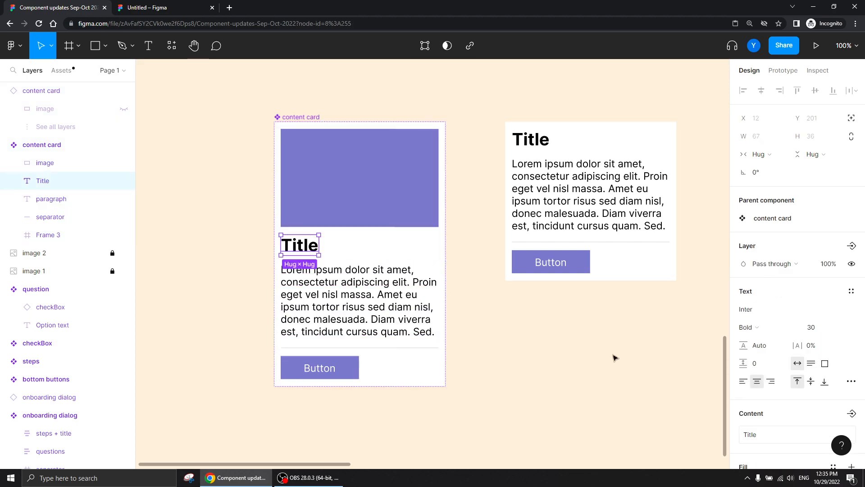
{"action": "scroll", "coordinate": [766, 297], "scroll_direction": "down", "scroll_amount": 3}
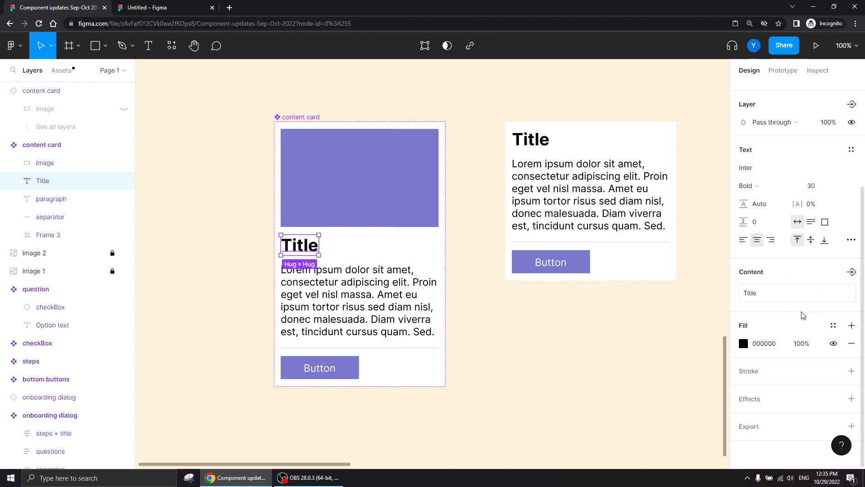
{"action": "left_click", "coordinate": [851, 272]}
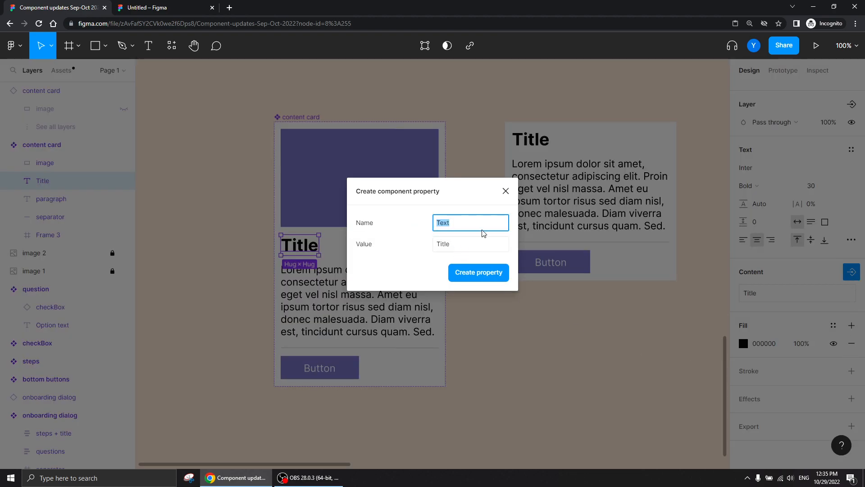
{"action": "type", "text": "title"}
{"action": "left_click", "coordinate": [473, 283]}
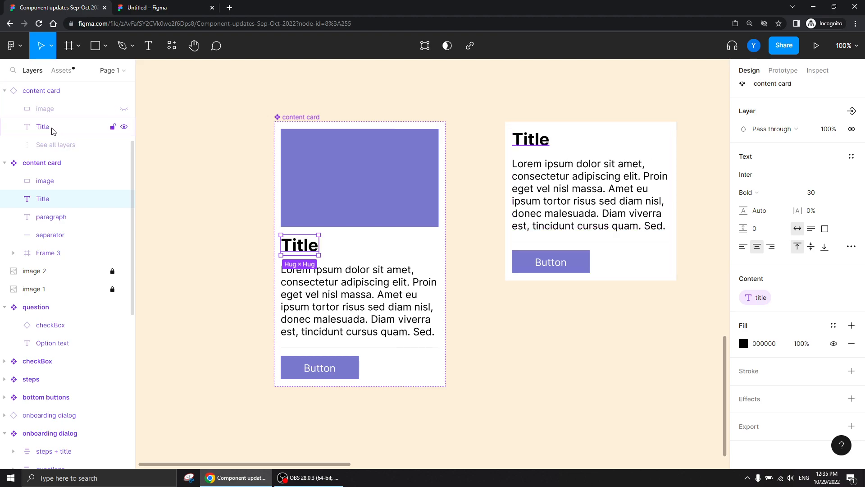
{"action": "left_click", "coordinate": [494, 214]}
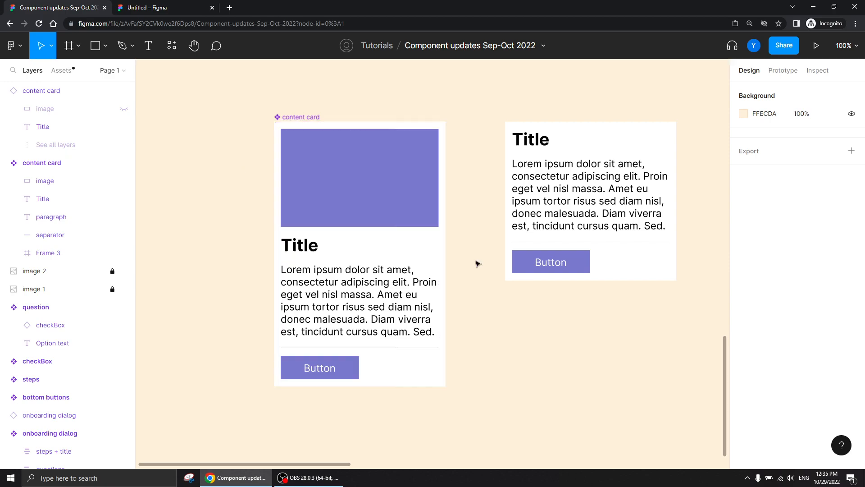
Step: Select the onboarding dialog instance, expand its simplified layer list and reveal all of its layers
{"action": "scroll", "coordinate": [461, 263], "scroll_direction": "down", "scroll_amount": 5}
{"action": "scroll", "coordinate": [540, 344], "scroll_direction": "right", "scroll_amount": 10}
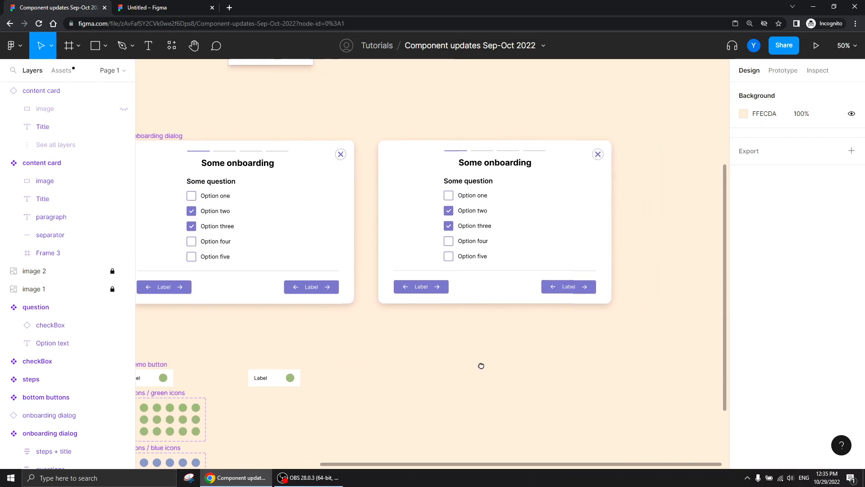
{"action": "left_click", "coordinate": [432, 188]}
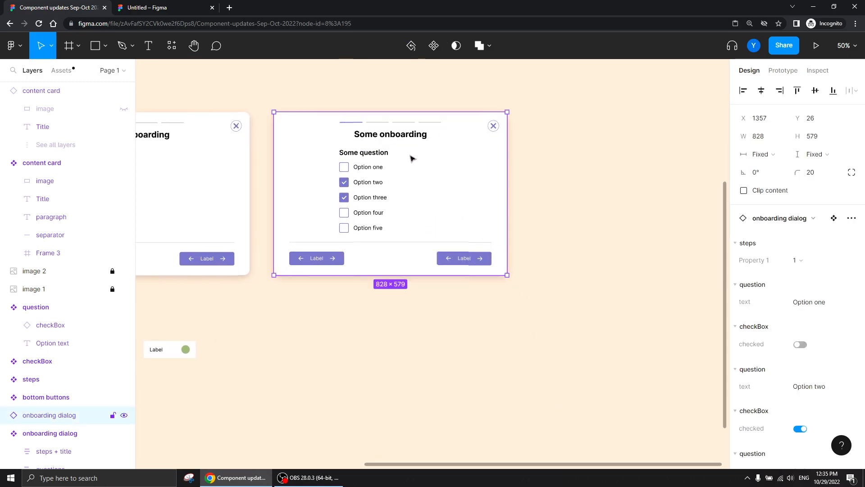
{"action": "left_click", "coordinate": [4, 415]}
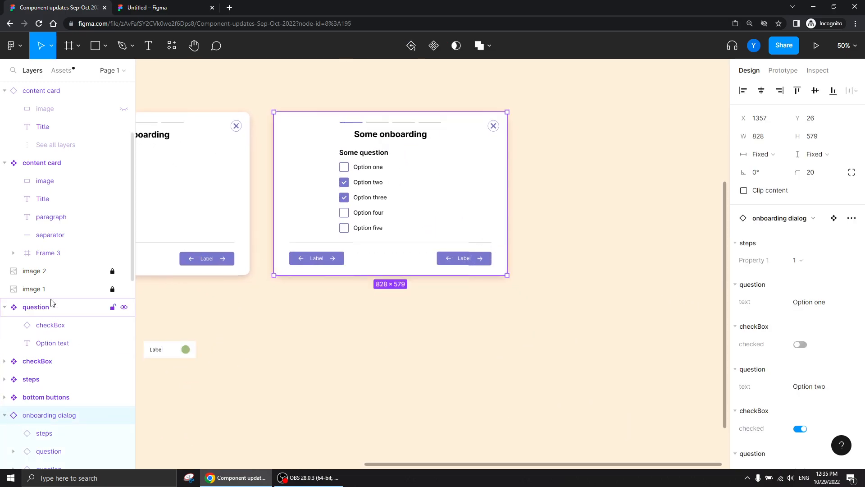
{"action": "scroll", "coordinate": [45, 302], "scroll_direction": "down", "scroll_amount": 5}
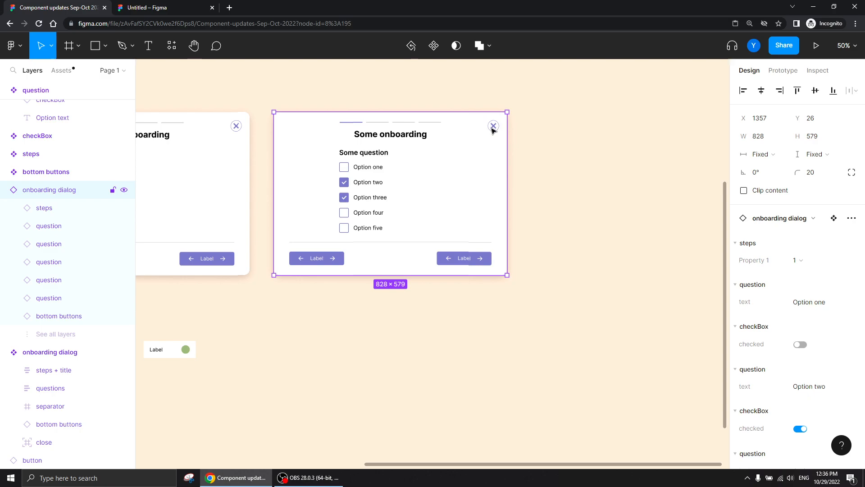
{"action": "left_click", "coordinate": [56, 334]}
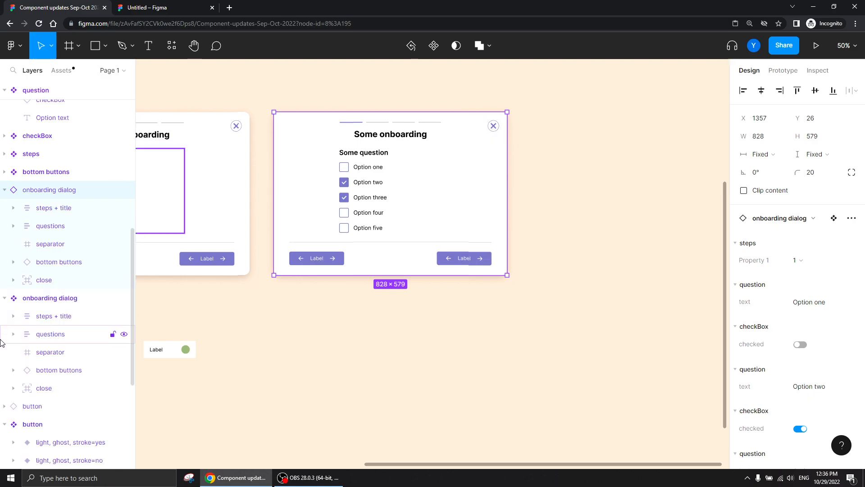
Step: Inspect the layers nested in the steps + title group of the onboarding dialog instance, then deselect the instance
{"action": "scroll", "coordinate": [53, 319], "scroll_direction": "up", "scroll_amount": 2}
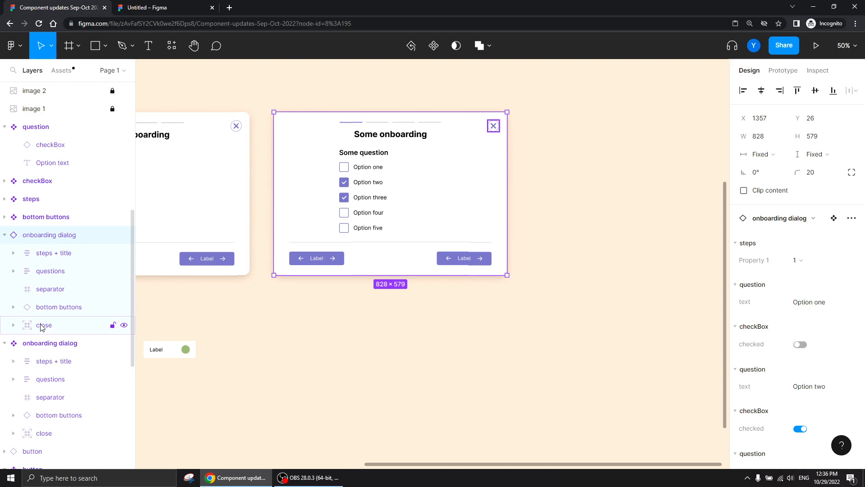
{"action": "scroll", "coordinate": [111, 305], "scroll_direction": "up", "scroll_amount": 2}
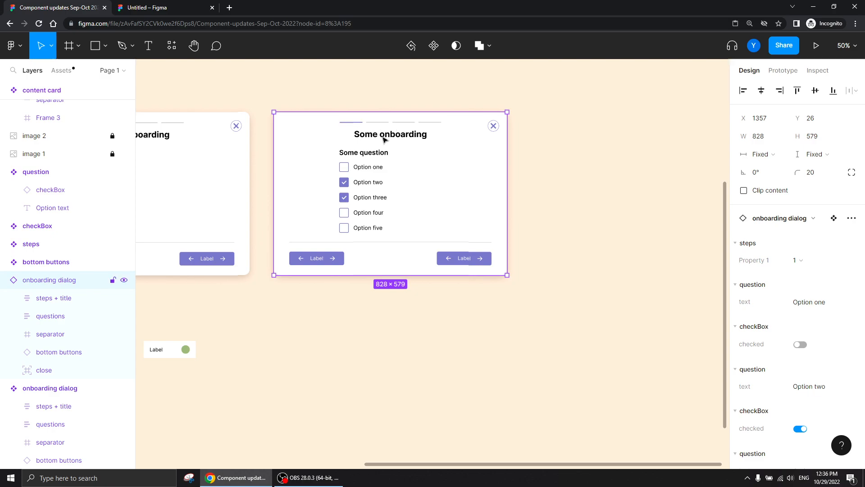
{"action": "left_click", "coordinate": [13, 299]}
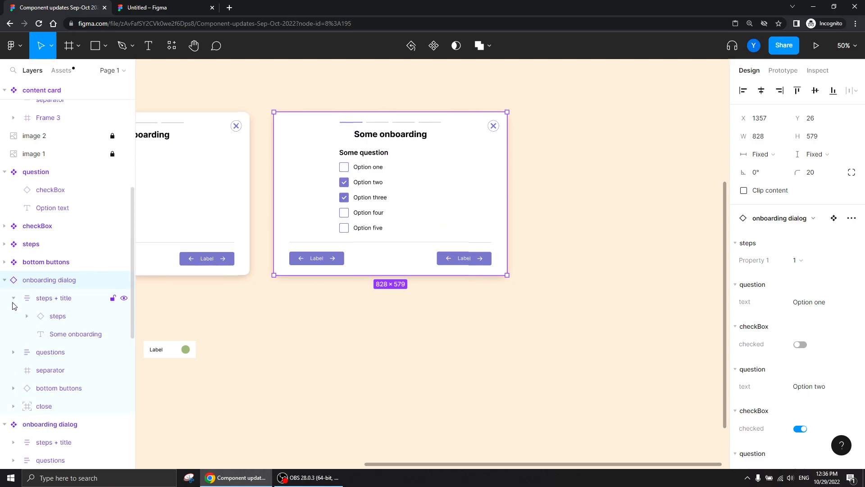
{"action": "left_click", "coordinate": [14, 300]}
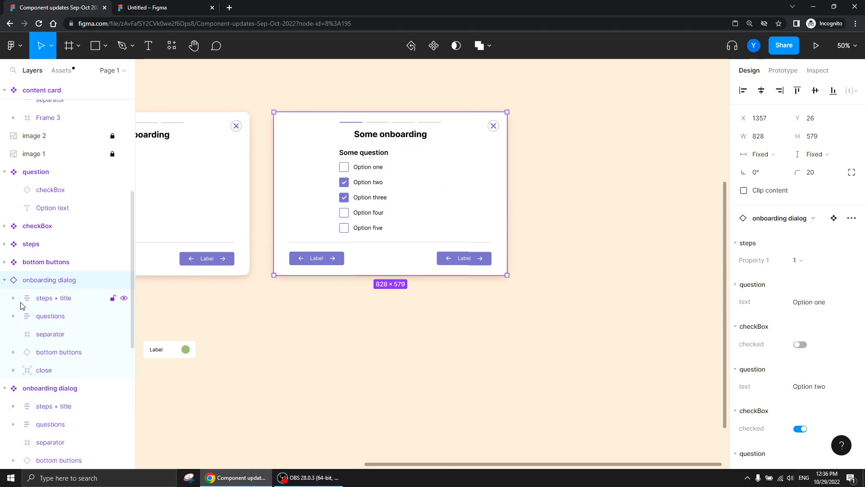
{"action": "left_click", "coordinate": [335, 371]}
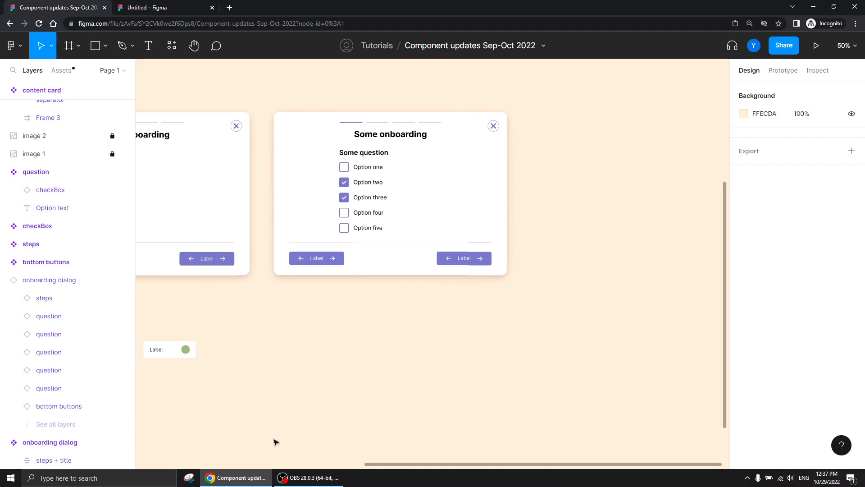
Step: Set Property 1 of the nested steps instance in the onboarding dialog instance to 3
{"action": "left_click", "coordinate": [52, 299]}
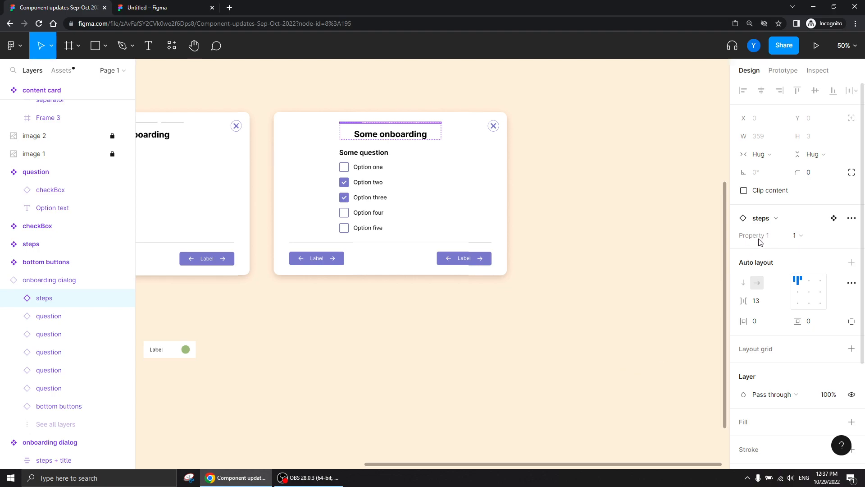
{"action": "left_click", "coordinate": [814, 236]}
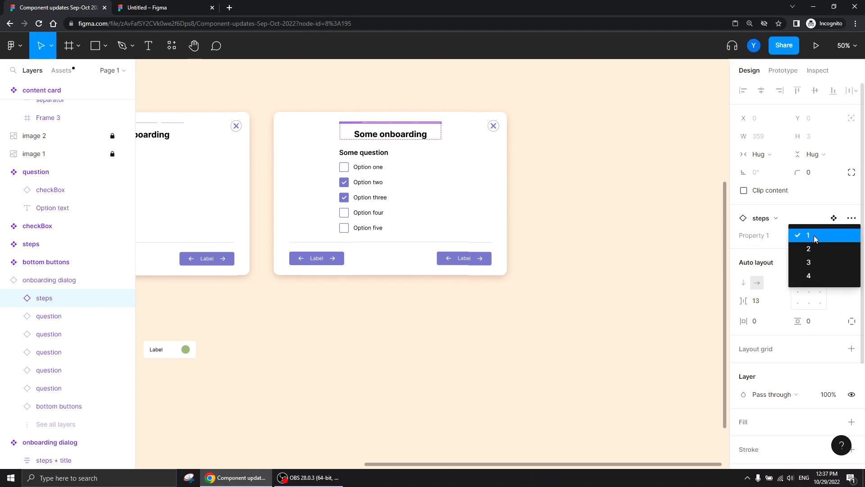
{"action": "left_click", "coordinate": [820, 262]}
{"action": "left_click", "coordinate": [432, 330]}
Step: Review the onboarding dialog instance at 100% zoom and return to the feature list frame at 50%
{"action": "scroll", "coordinate": [393, 270], "scroll_direction": "up", "scroll_amount": 3}
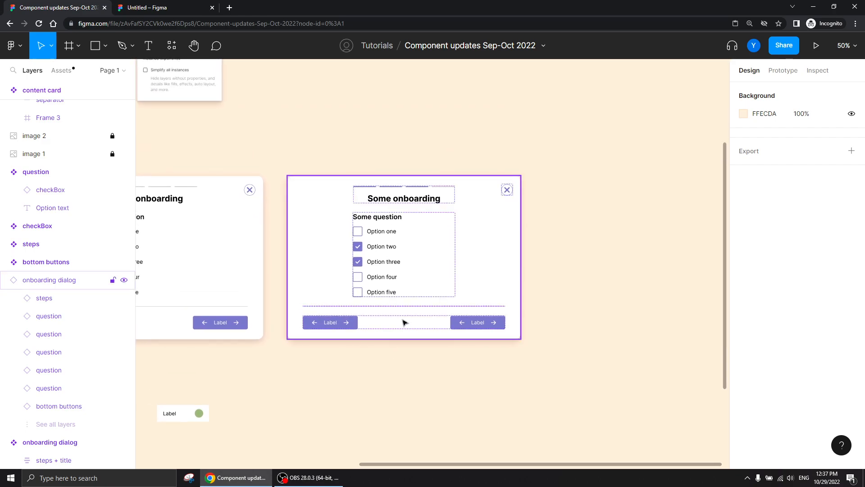
{"action": "key", "text": "shift+0"}
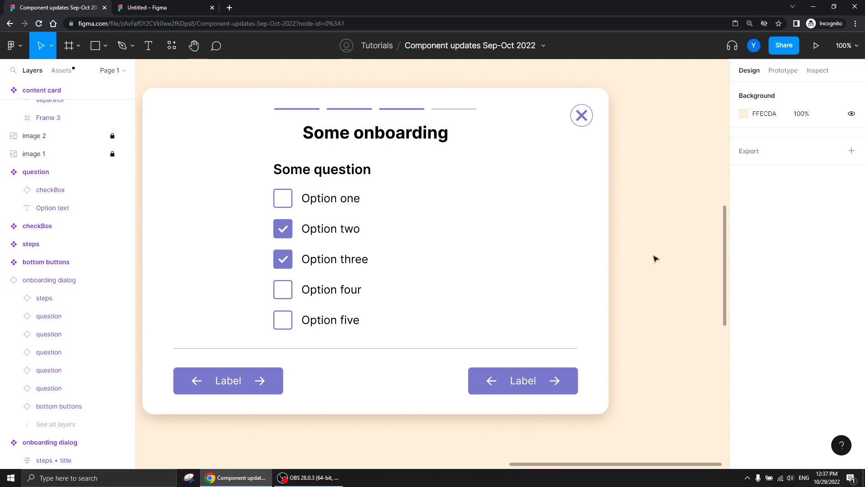
{"action": "left_click_drag", "start_coordinate": [666, 286], "coordinate": [694, 290]}
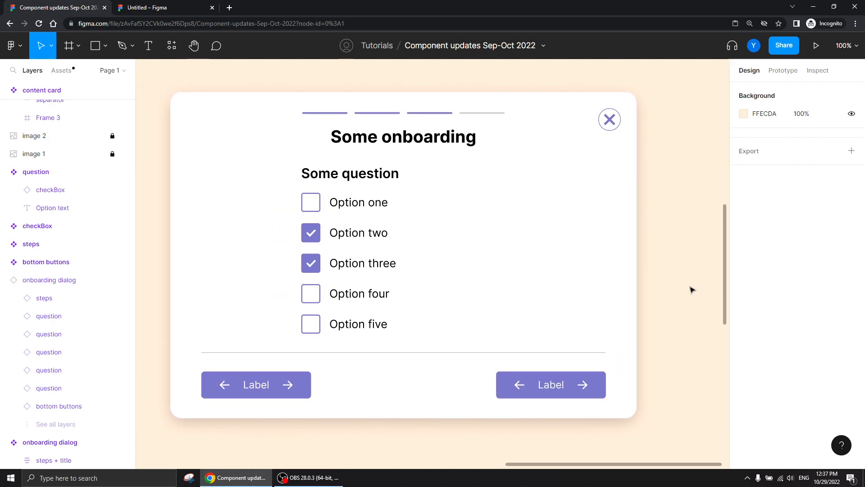
{"action": "key", "text": "ctrl+minus"}
{"action": "left_click_drag", "start_coordinate": [304, 150], "coordinate": [503, 293]}
{"action": "left_click_drag", "start_coordinate": [230, 179], "coordinate": [411, 252]}
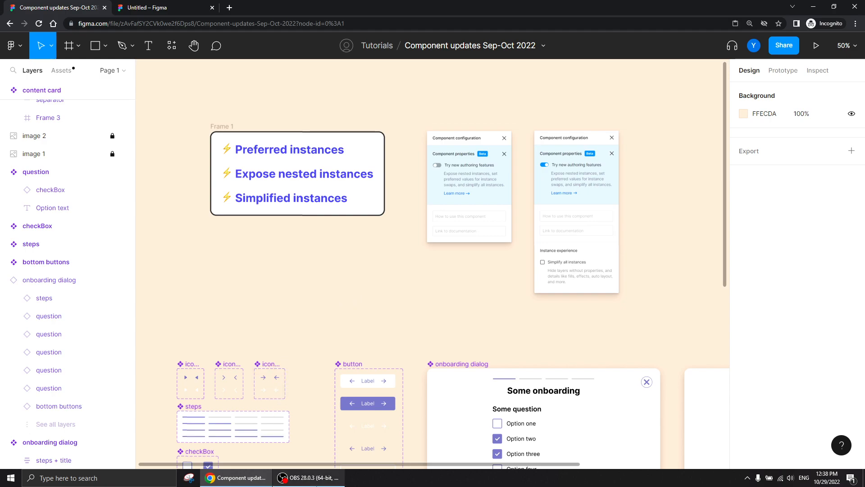
{"action": "left_click", "coordinate": [309, 477]}
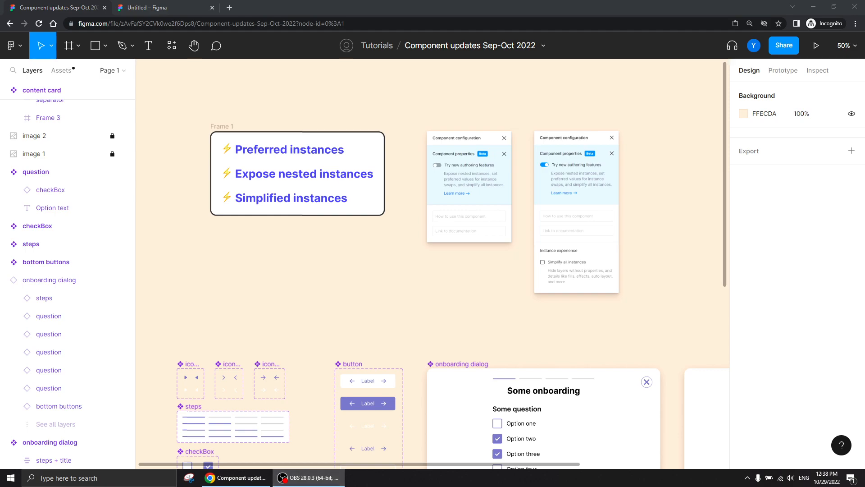